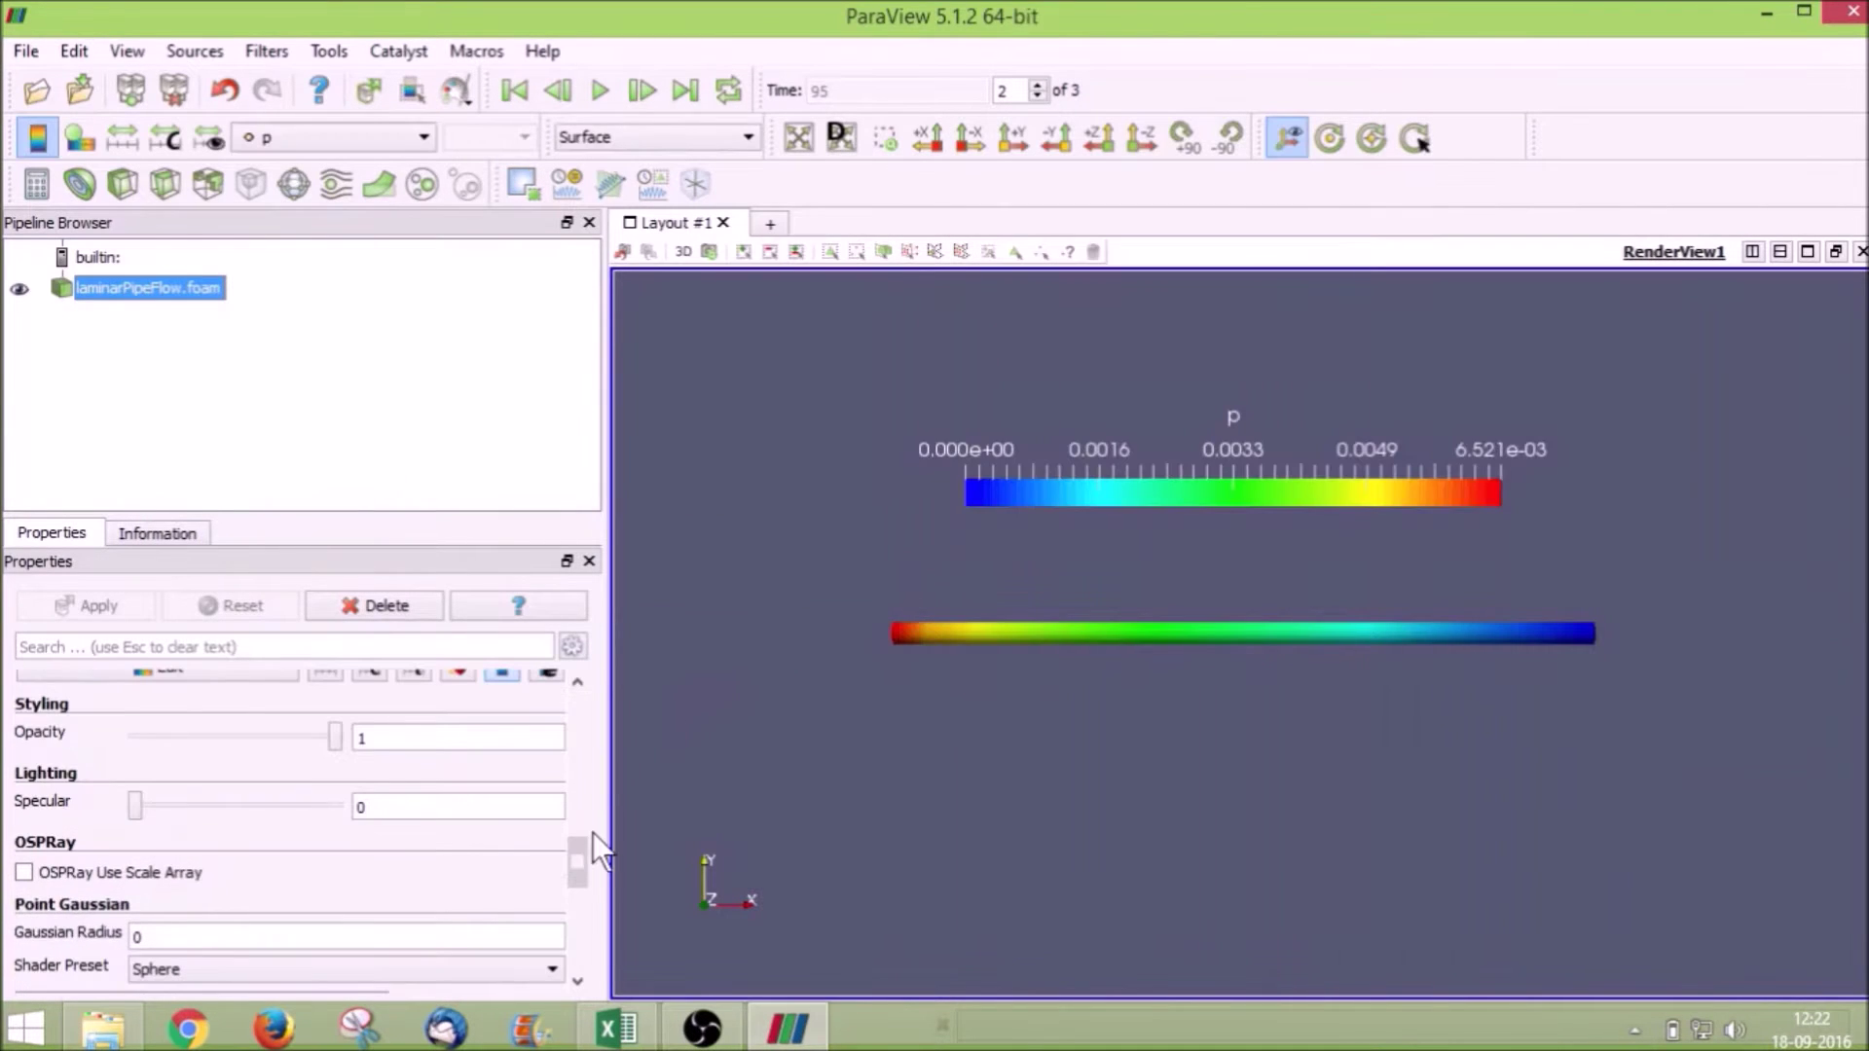
- Colour the pipe by the X component of U
{"action": "mouse_move", "coordinate": [582, 855]}
{"action": "left_mouse_down"}
{"action": "mouse_move", "coordinate": [593, 932]}
{"action": "mouse_move", "coordinate": [601, 761]}
{"action": "mouse_move", "coordinate": [600, 833]}
{"action": "left_mouse_up"}
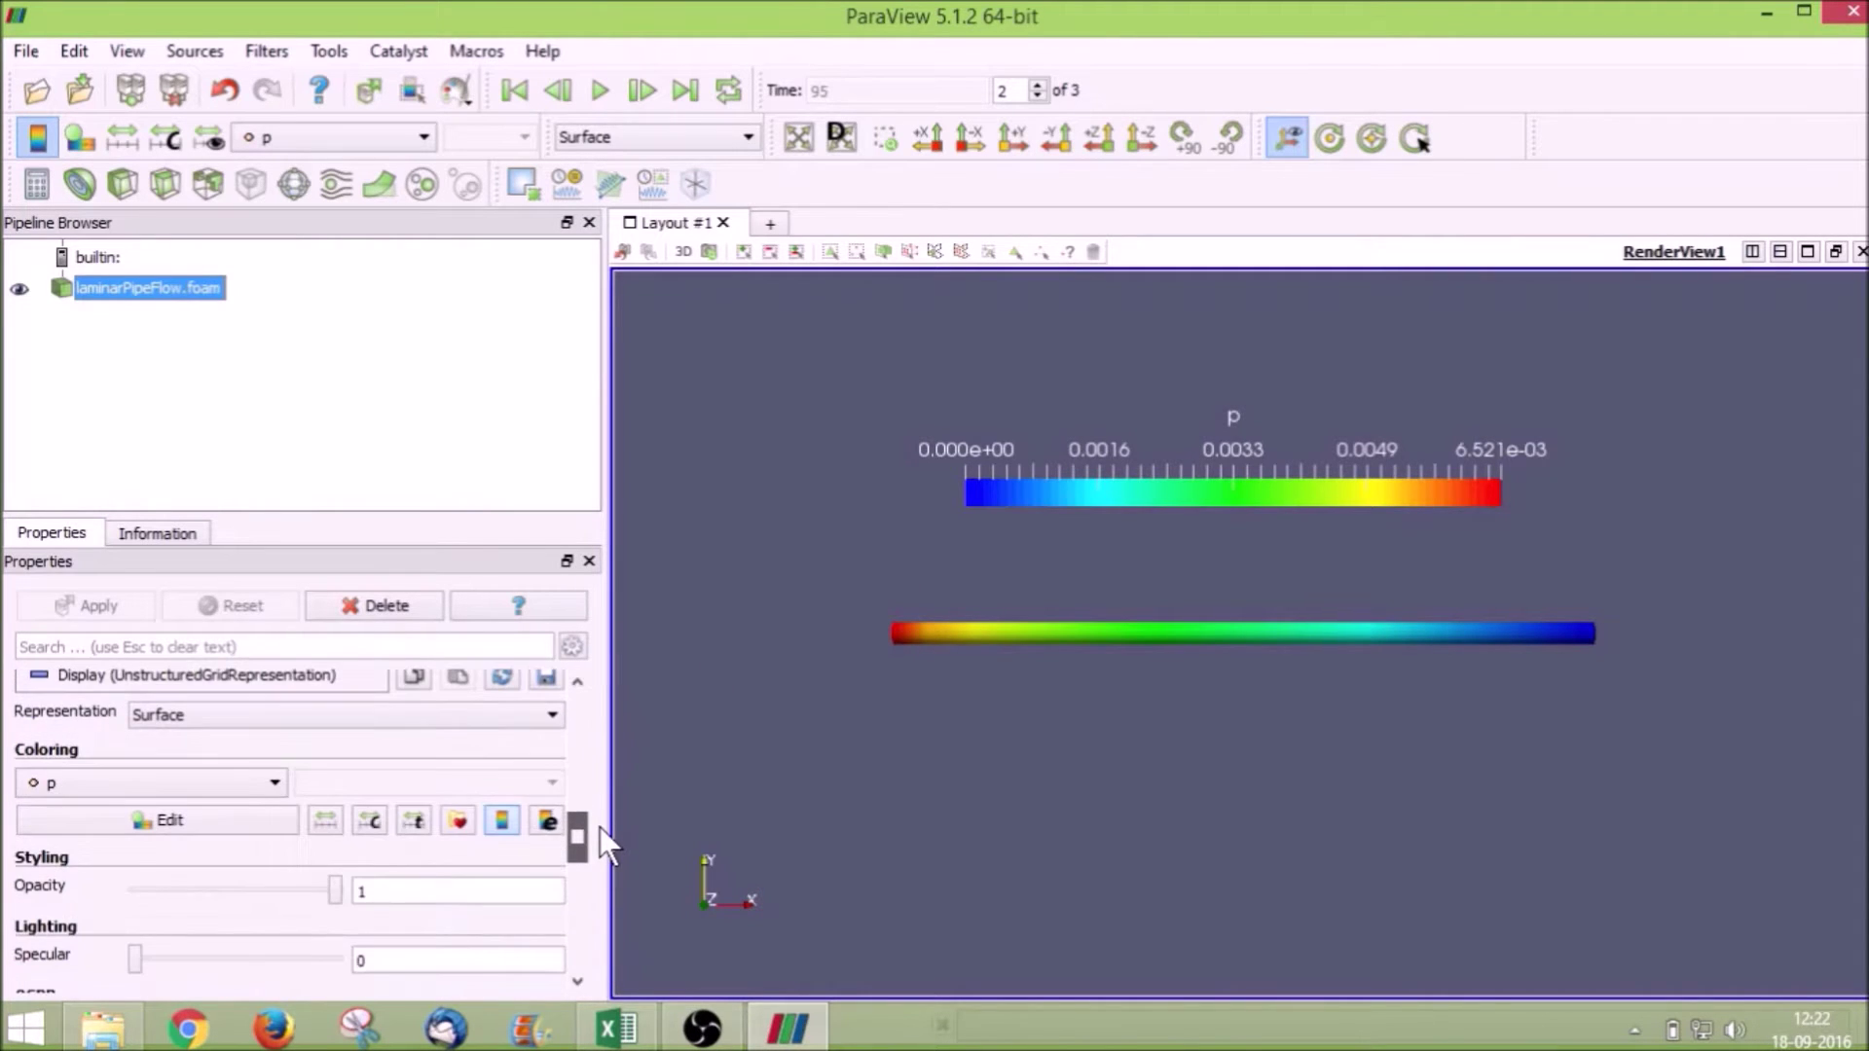
{"action": "left_click", "coordinate": [263, 786]}
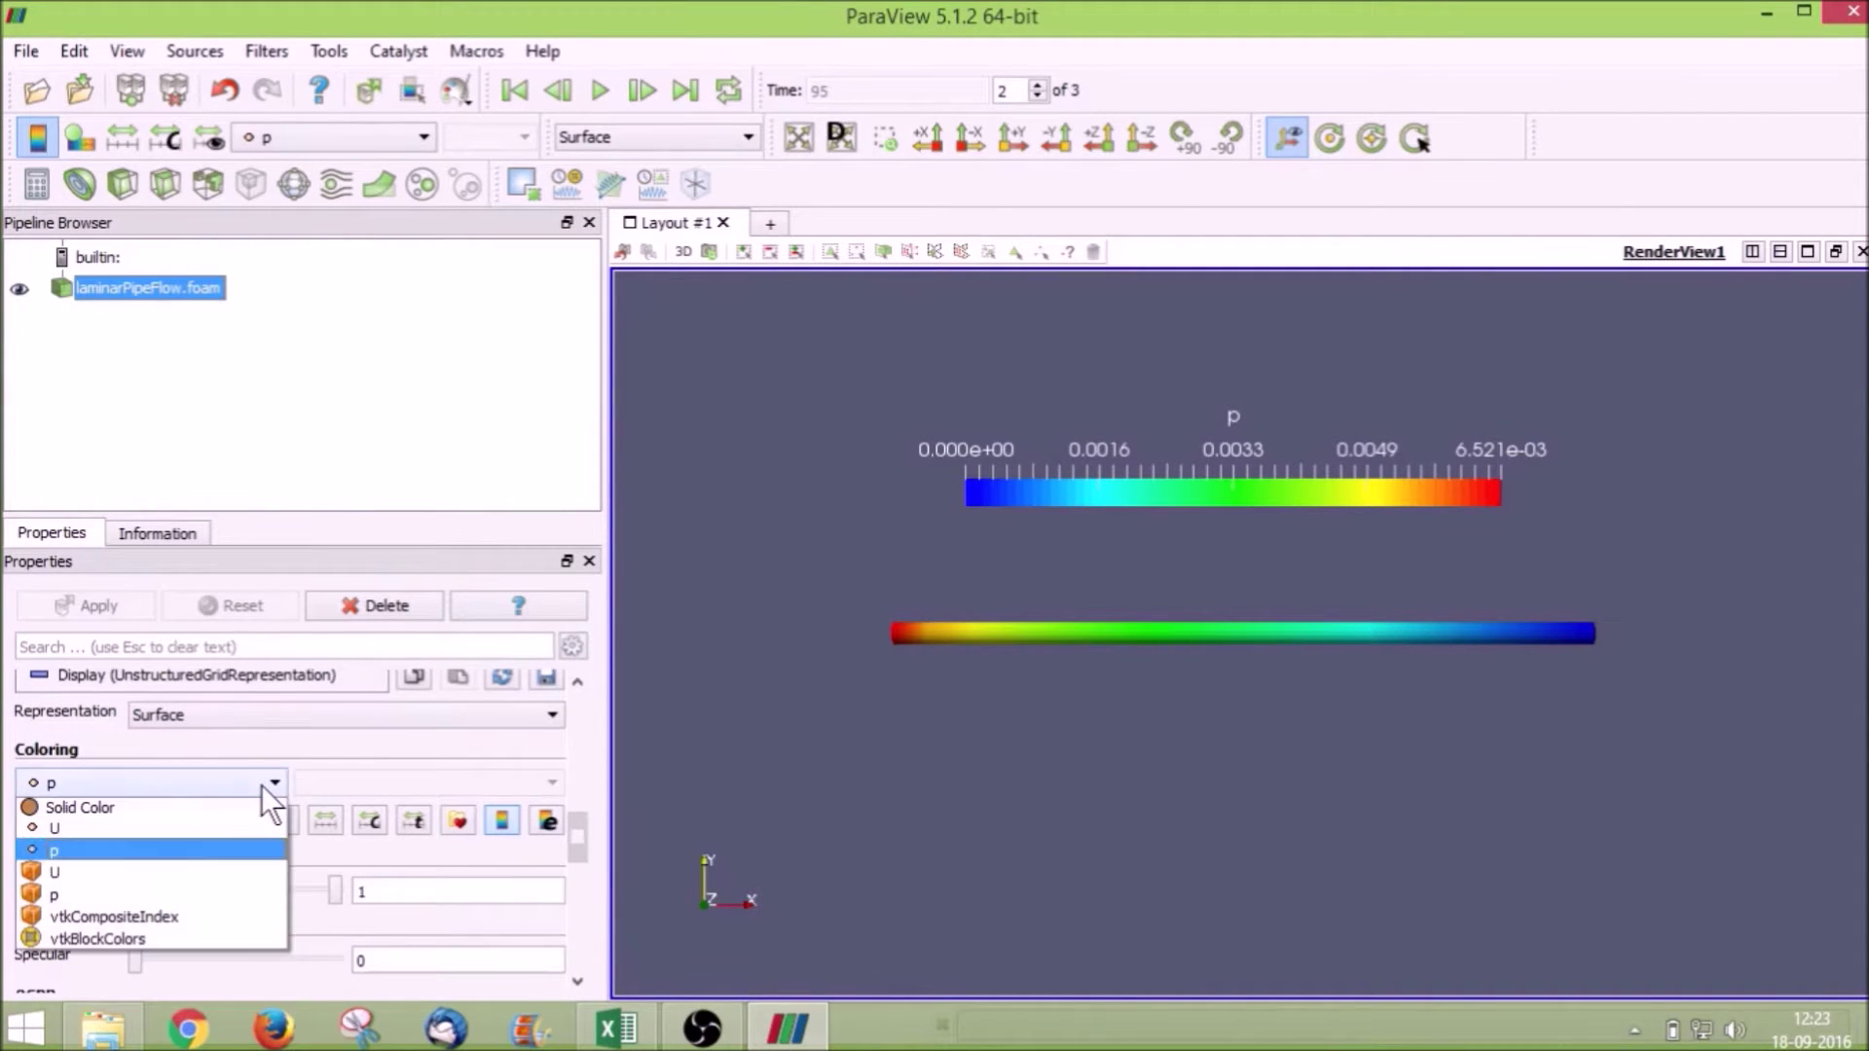
{"action": "left_click", "coordinate": [150, 834]}
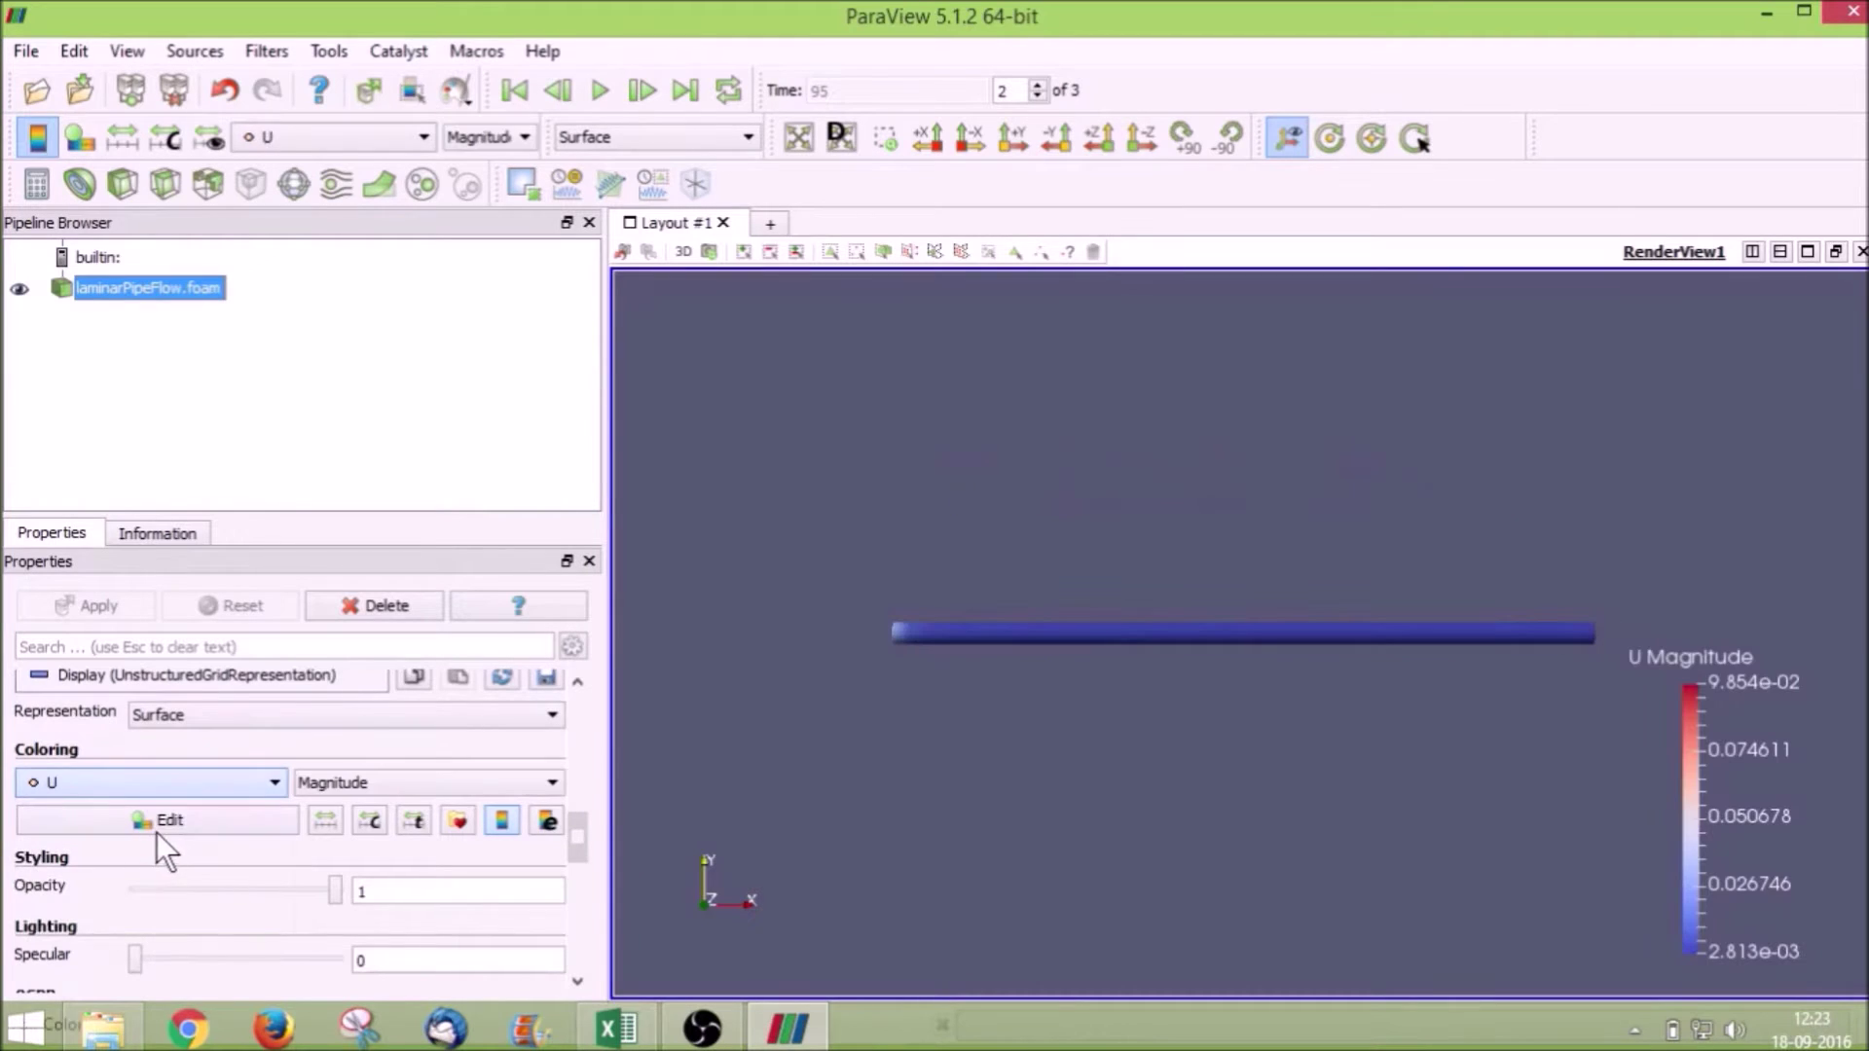
{"action": "left_click", "coordinate": [383, 777]}
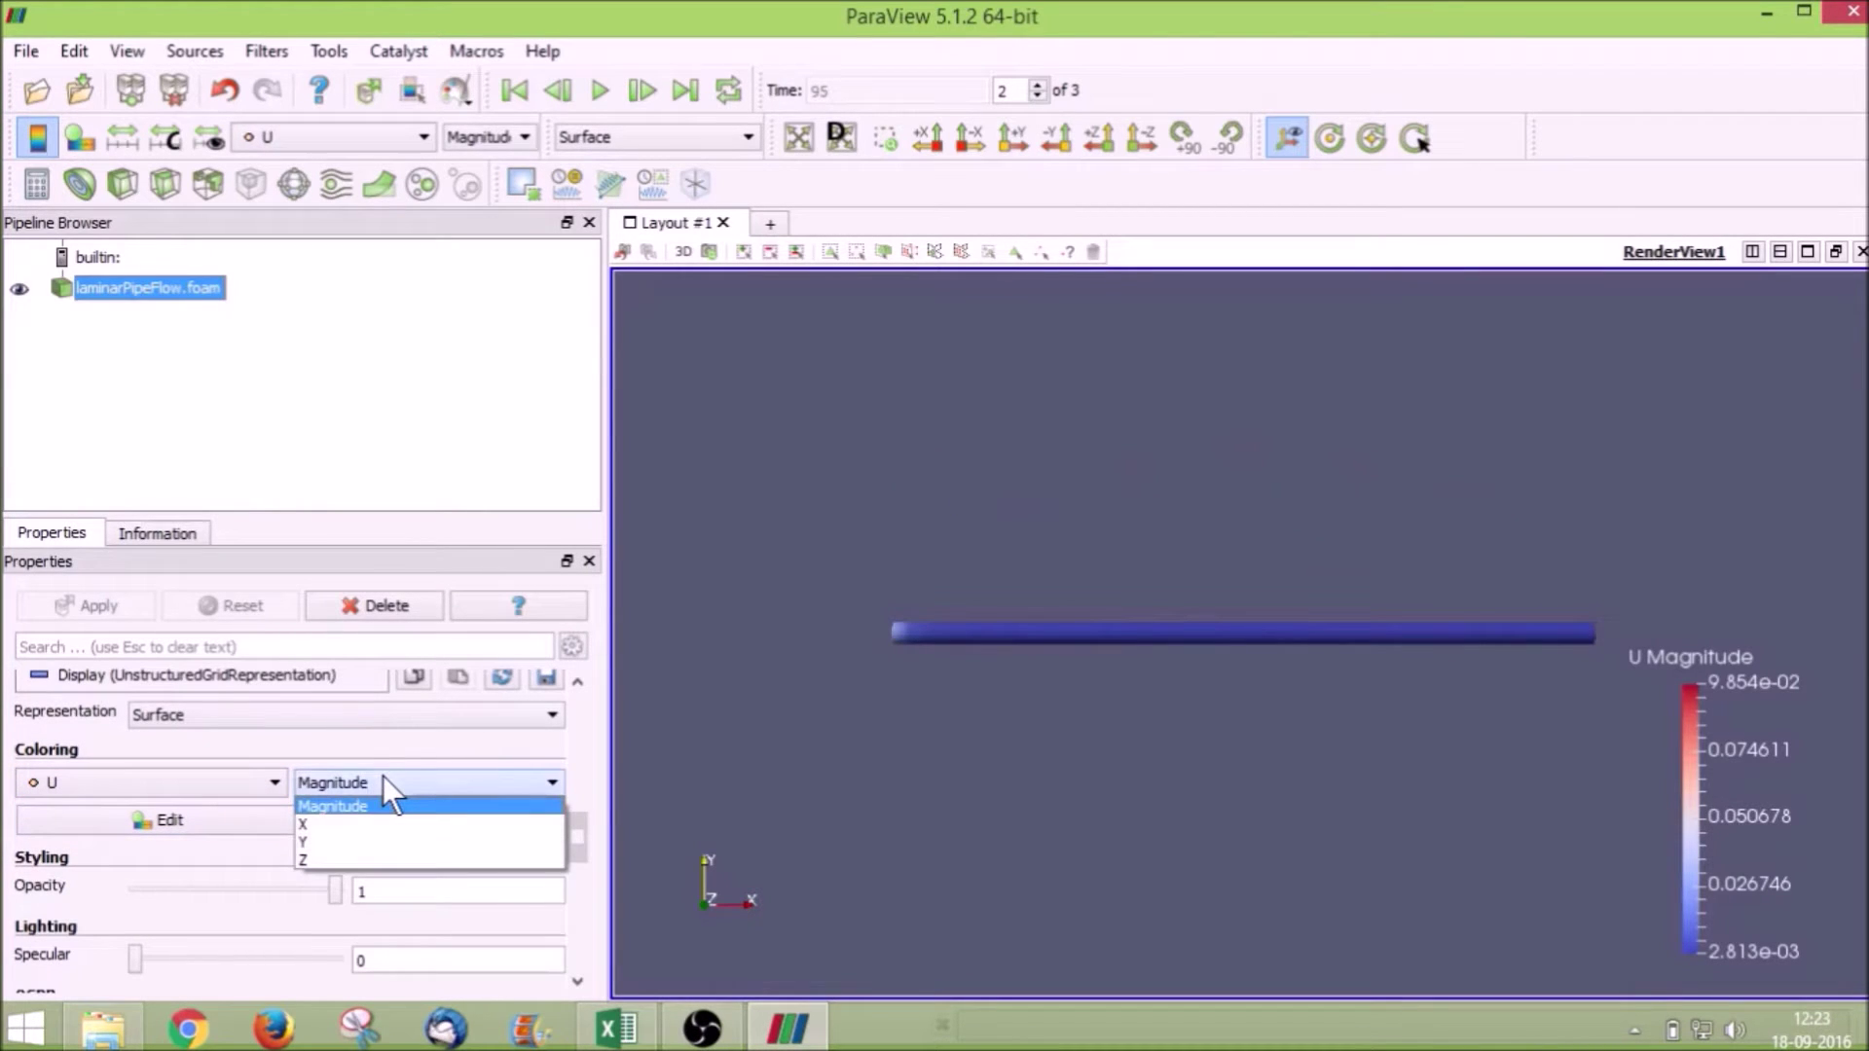
{"action": "left_click", "coordinate": [347, 824]}
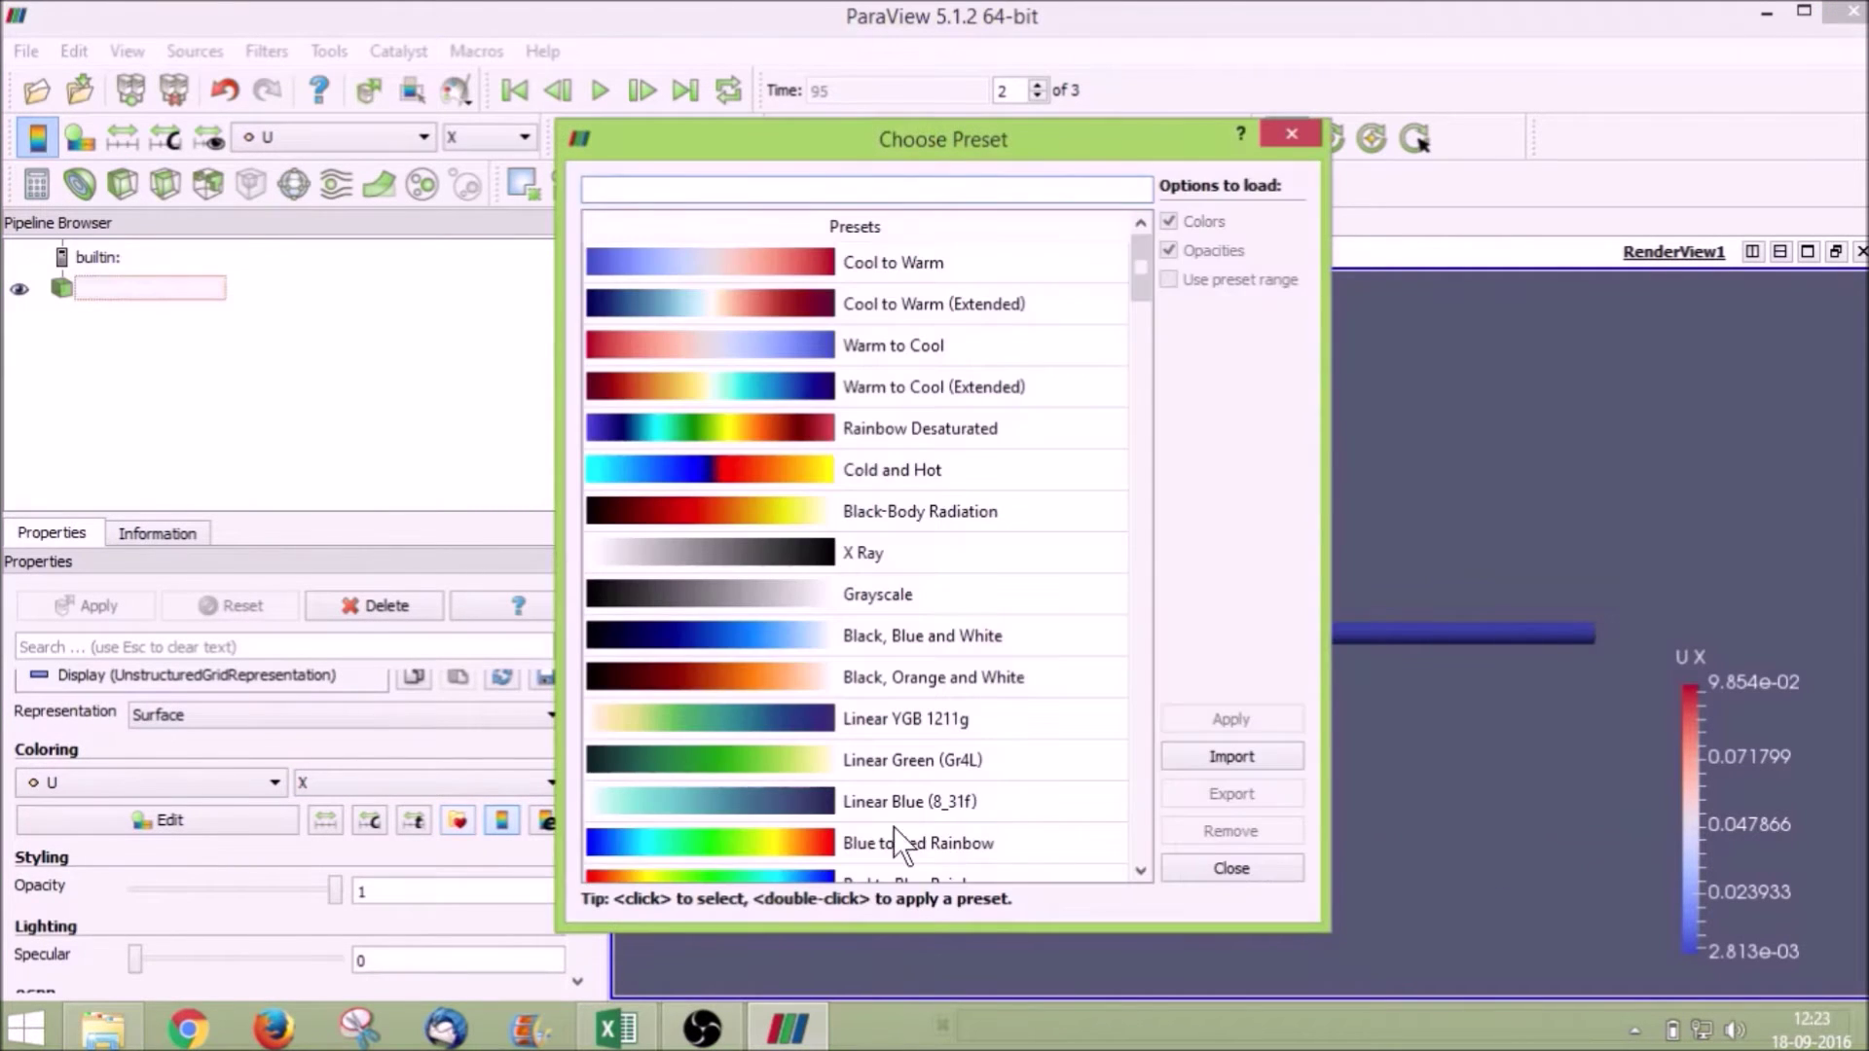
- Apply the Blue to Red Rainbow preset and place the colour legend horizontally at the top
{"action": "double_click", "coordinate": [810, 835]}
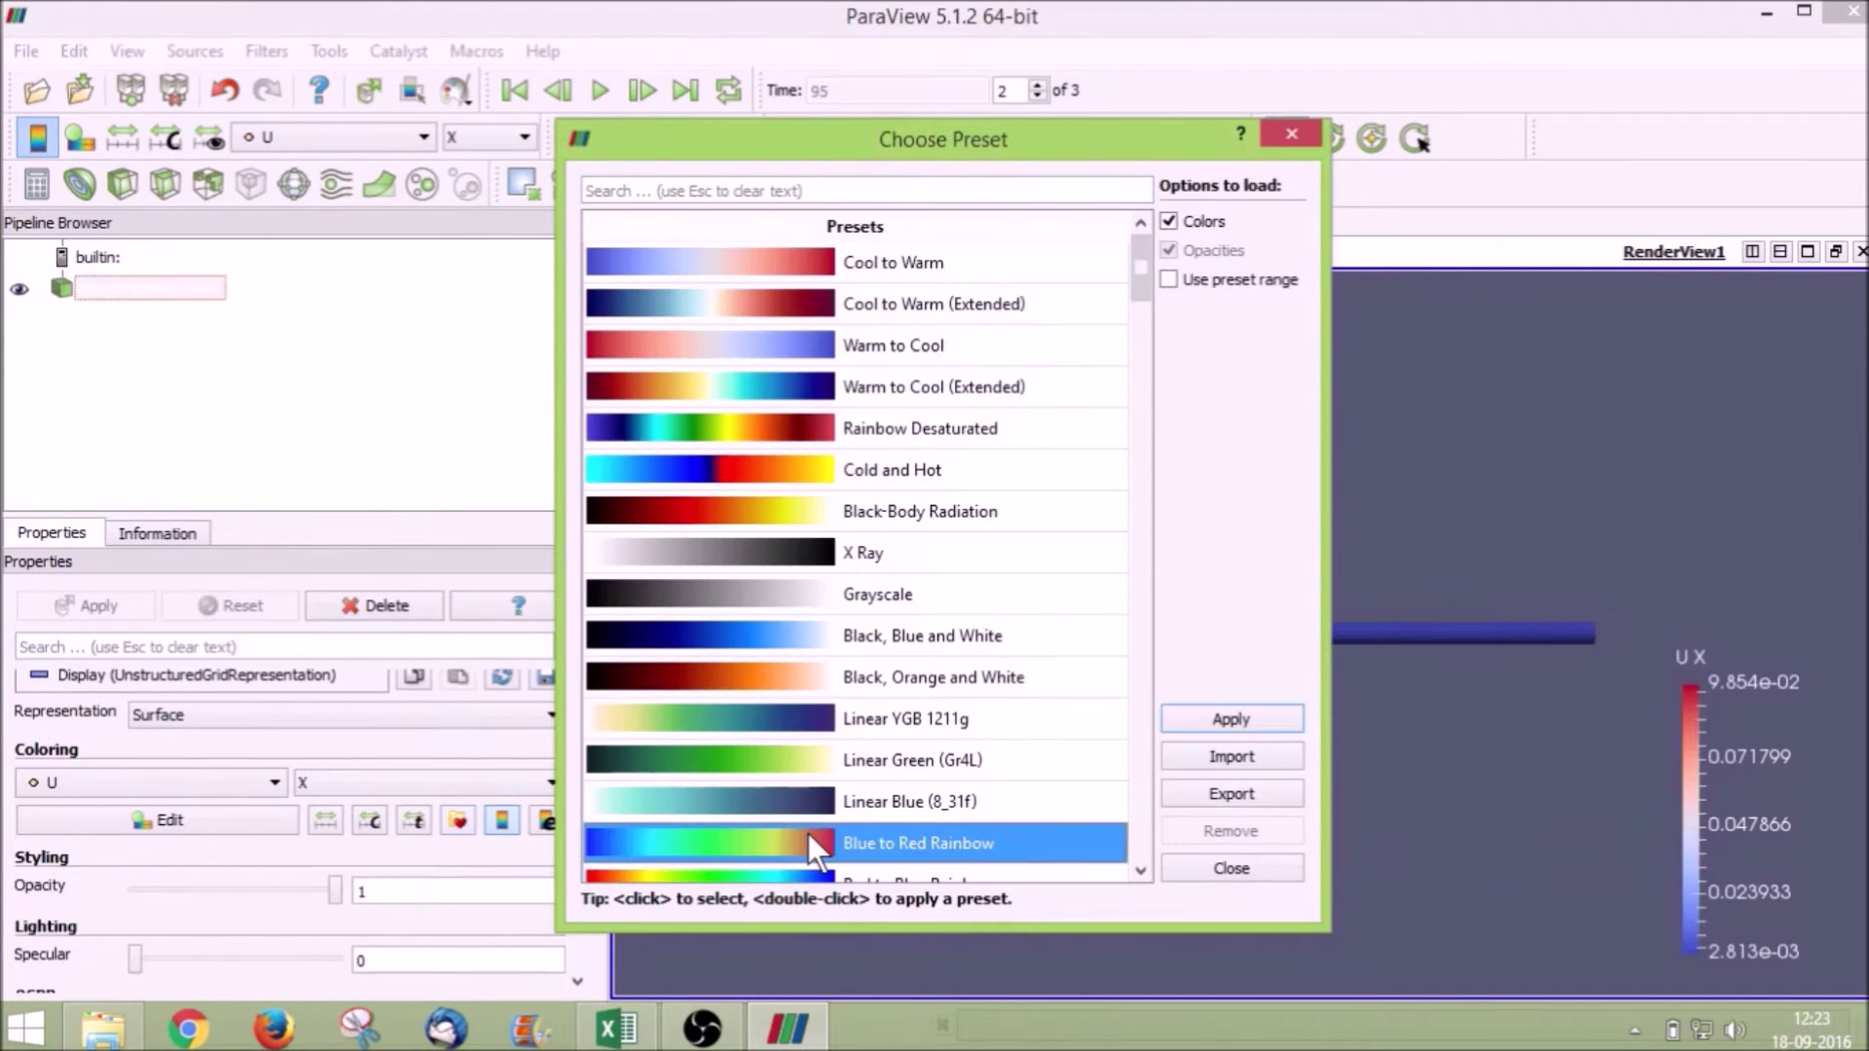
{"action": "left_click", "coordinate": [1236, 867]}
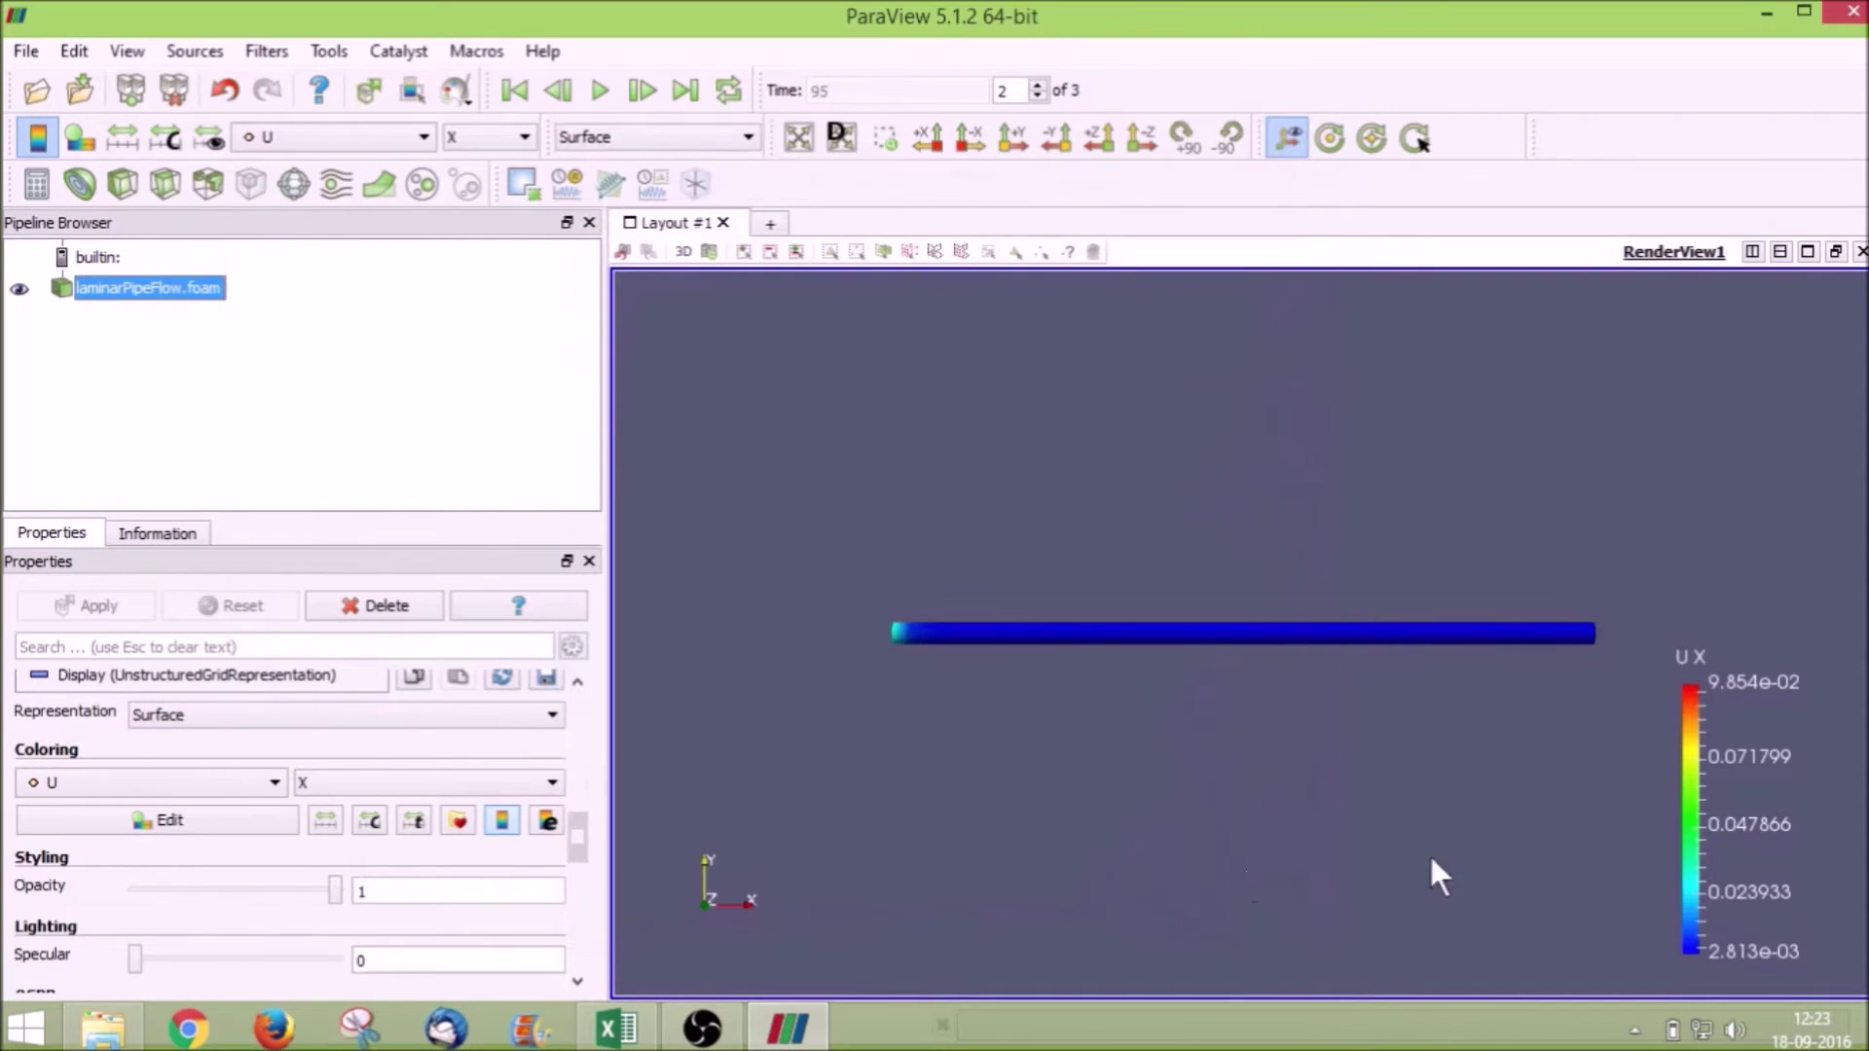
{"action": "left_click_drag", "start_coordinate": [1781, 824], "coordinate": [1220, 432]}
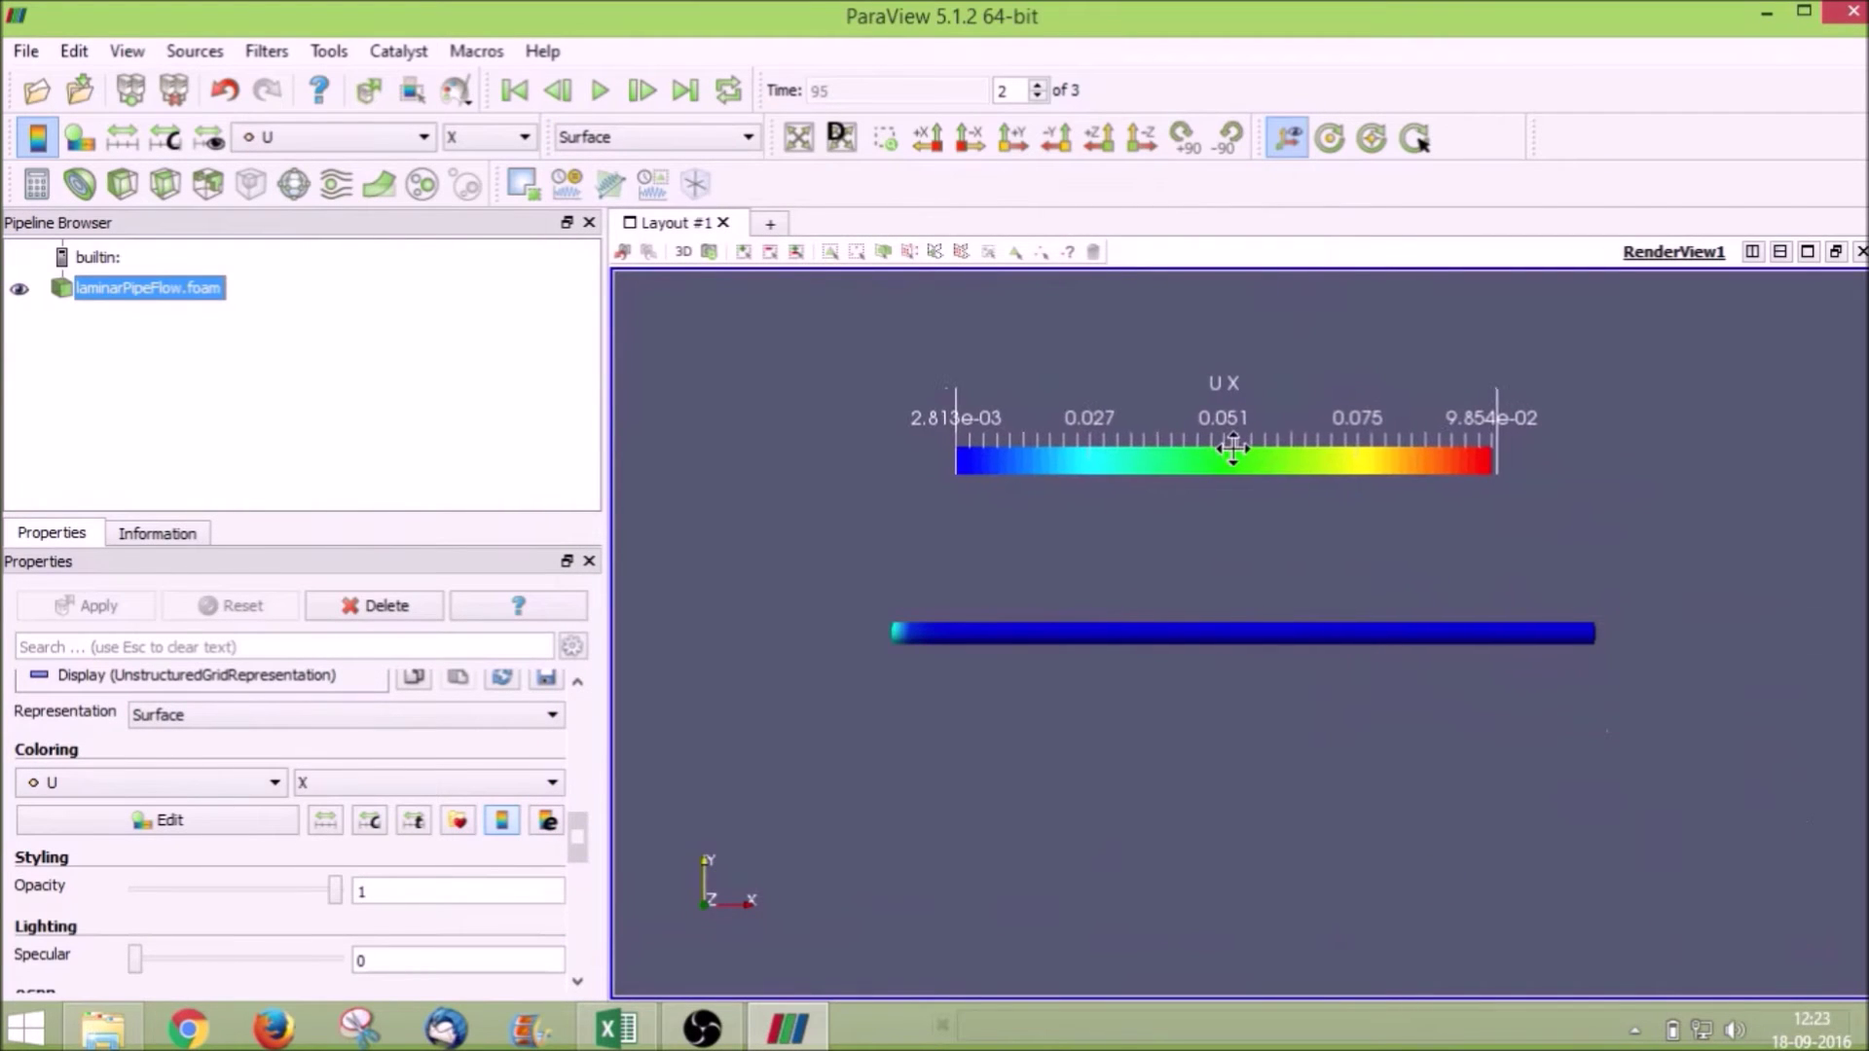
- Step back to time 0, then forward to the final time step 95
{"action": "left_click", "coordinate": [556, 85]}
{"action": "left_click", "coordinate": [557, 86]}
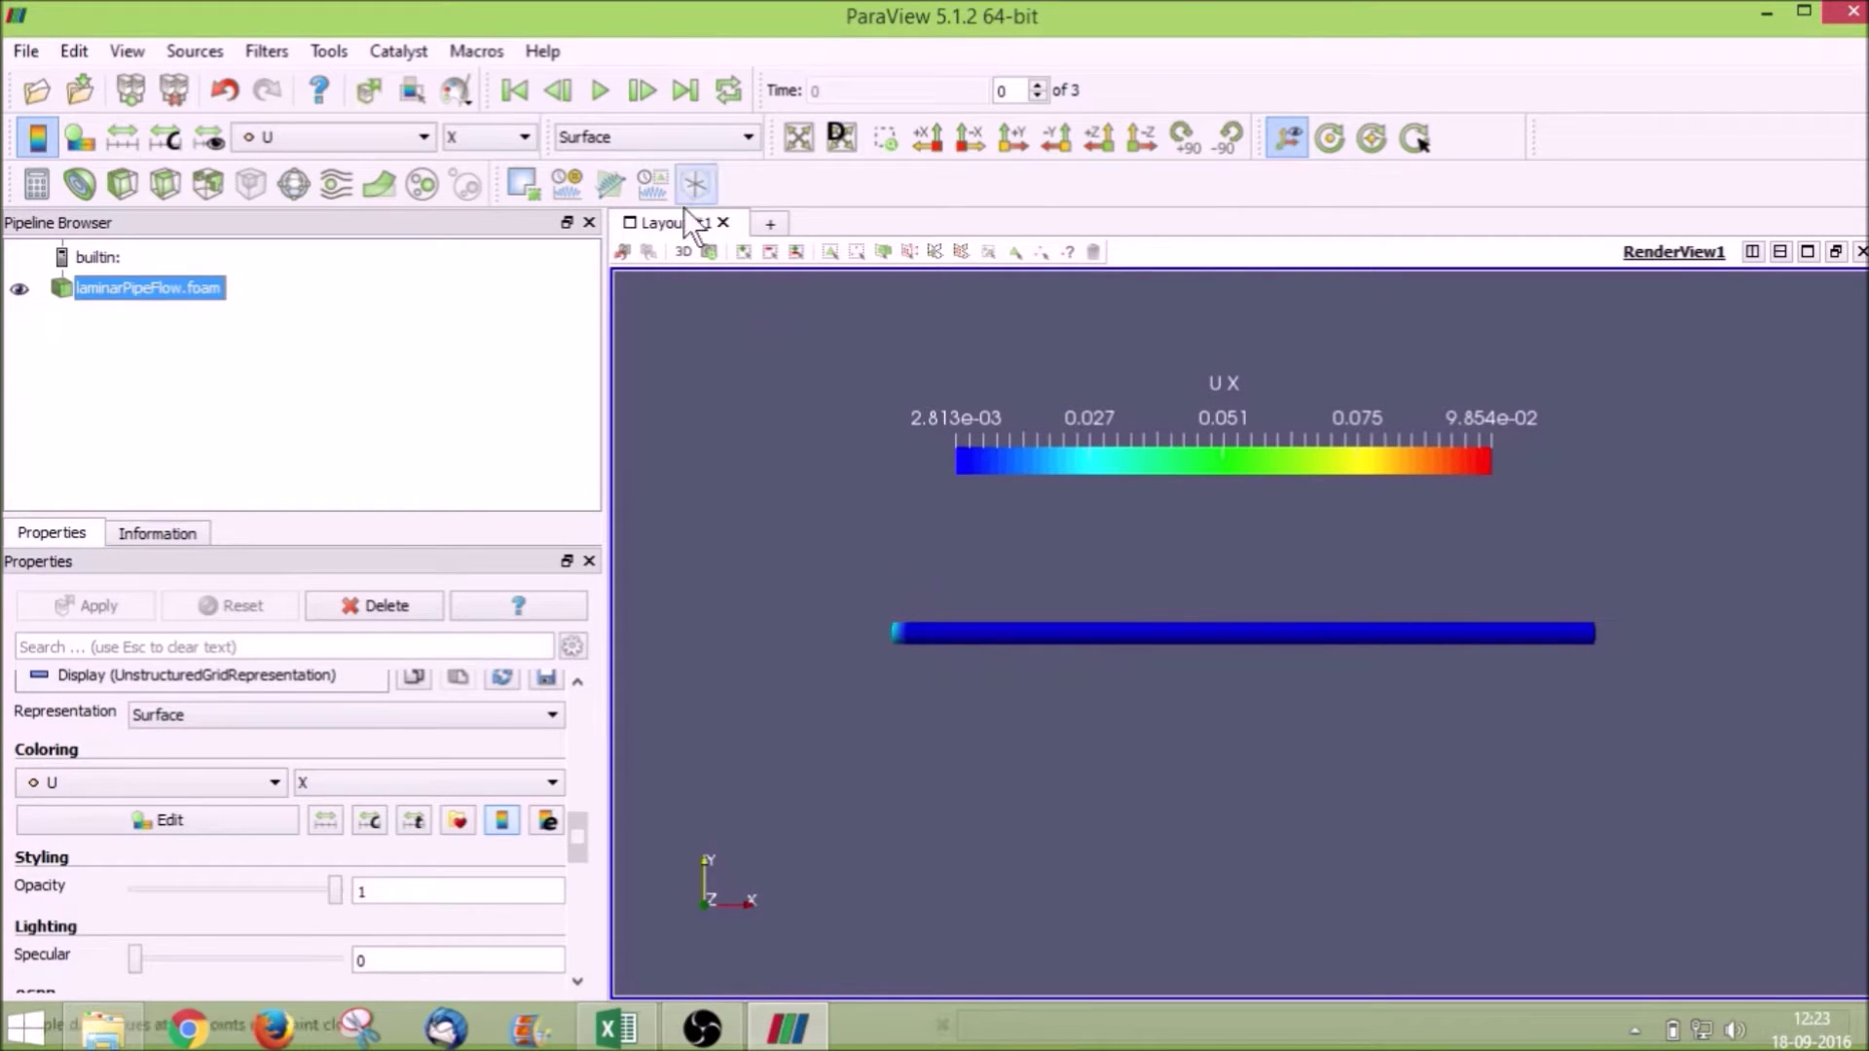
{"action": "left_click", "coordinate": [641, 90]}
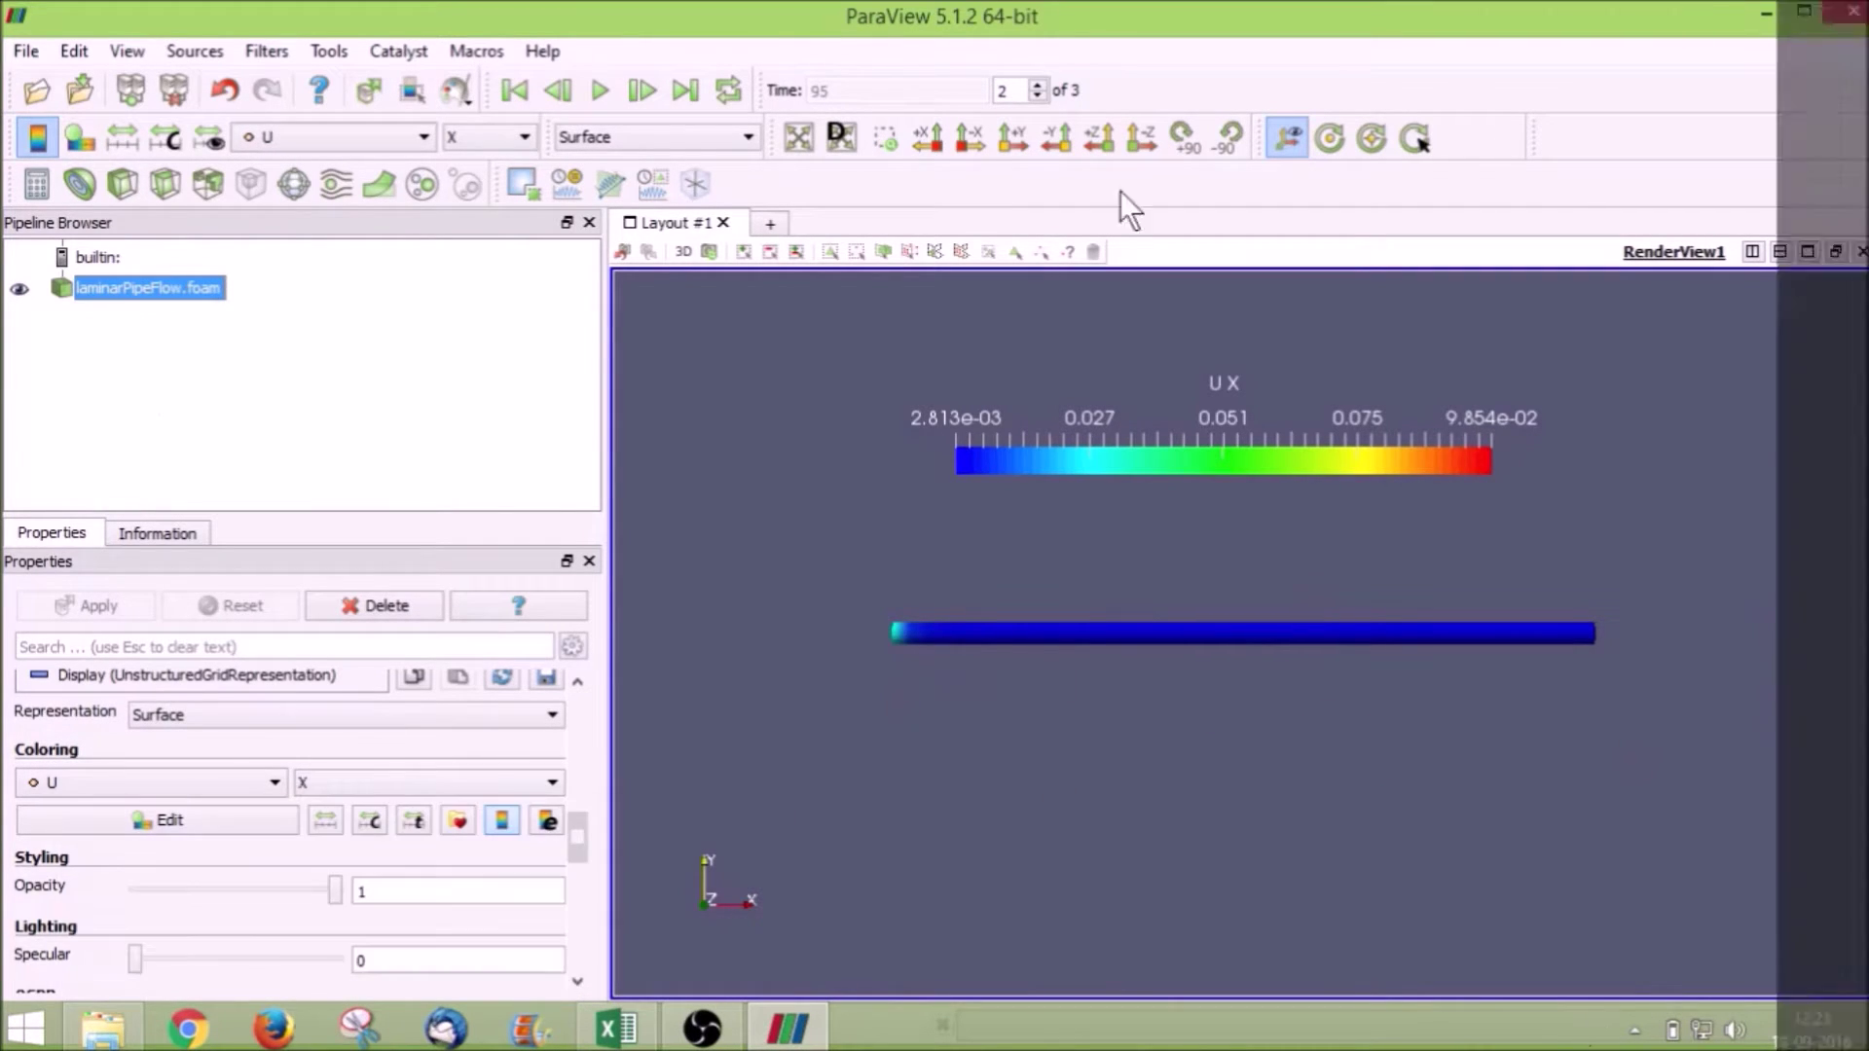
- Add a Clip filter with its plane normal set to 0, 0, -1
{"action": "left_click", "coordinate": [122, 183]}
{"action": "left_click_drag", "start_coordinate": [576, 869], "coordinate": [580, 685]}
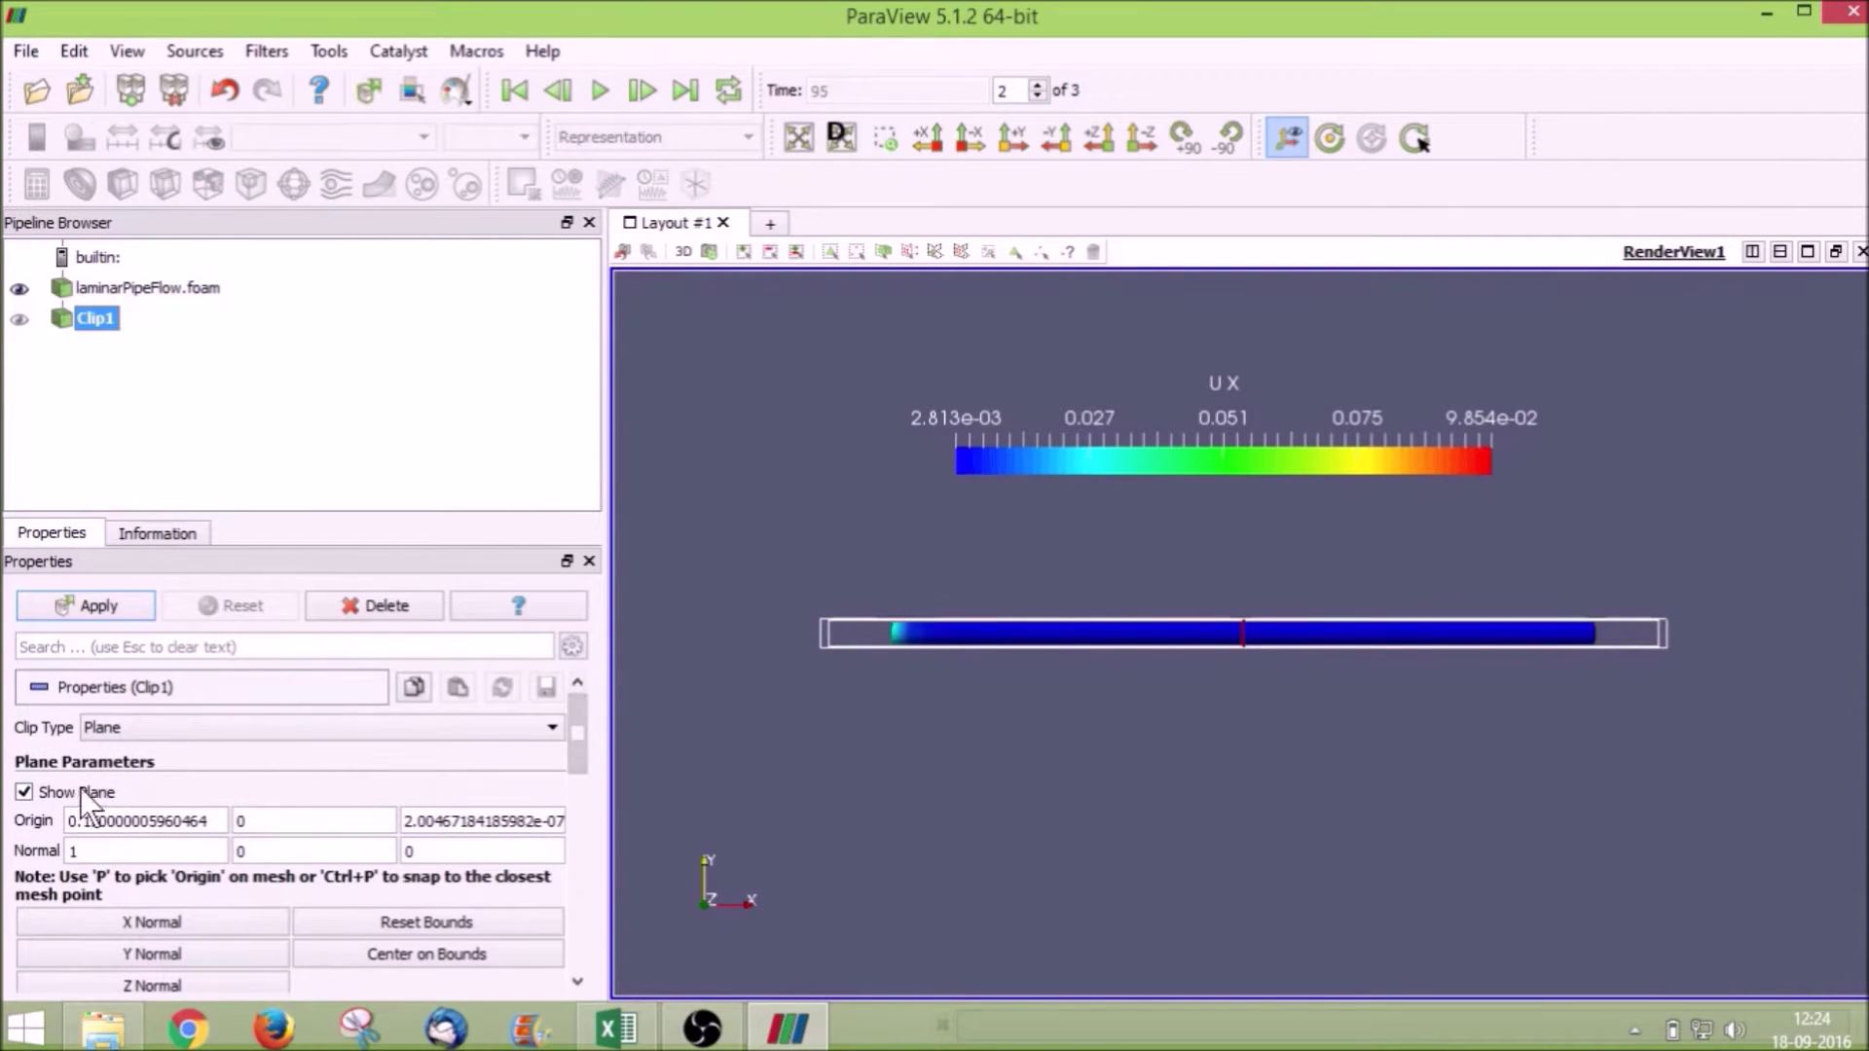
{"action": "double_click", "coordinate": [105, 851]}
{"action": "type", "text": "0"}
{"action": "left_click", "coordinate": [436, 850]}
{"action": "key", "text": "BackSpace"}
{"action": "type", "text": "-1"}
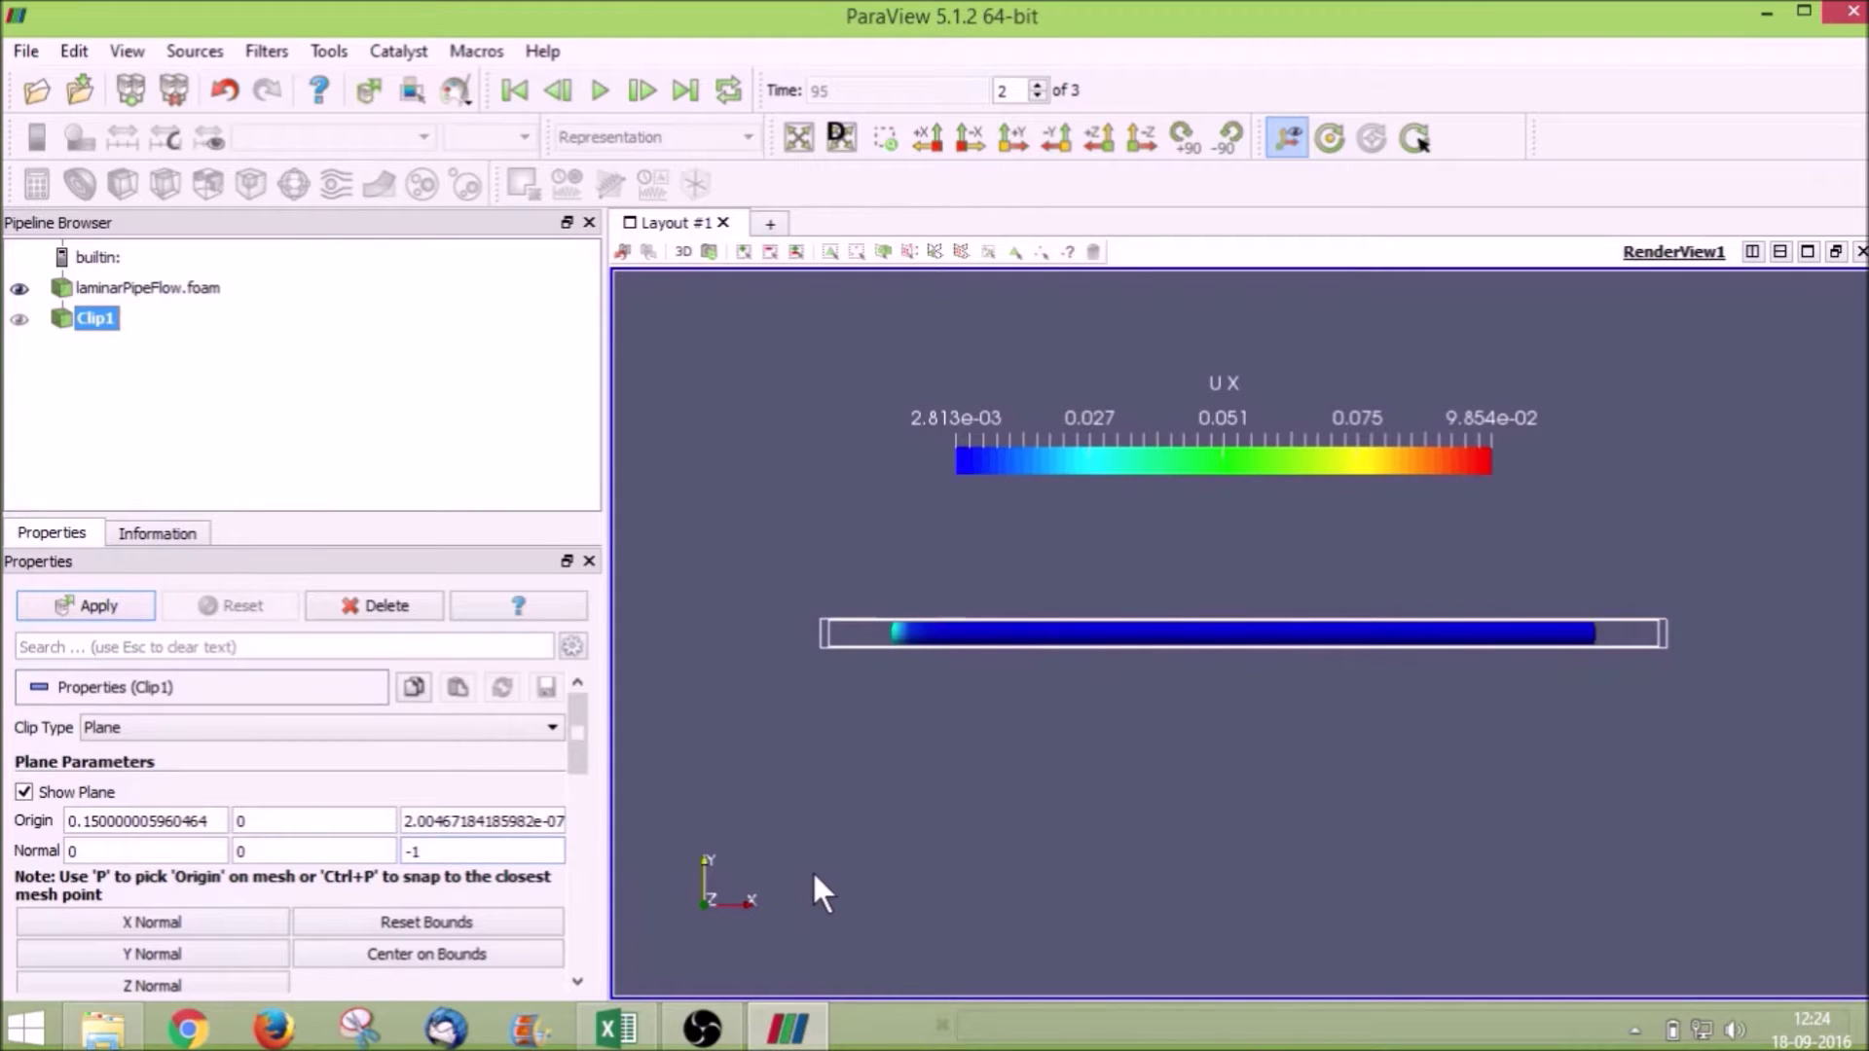
- Set the clip plane origin to 0, 0, 0
{"action": "triple_click", "coordinate": [100, 820]}
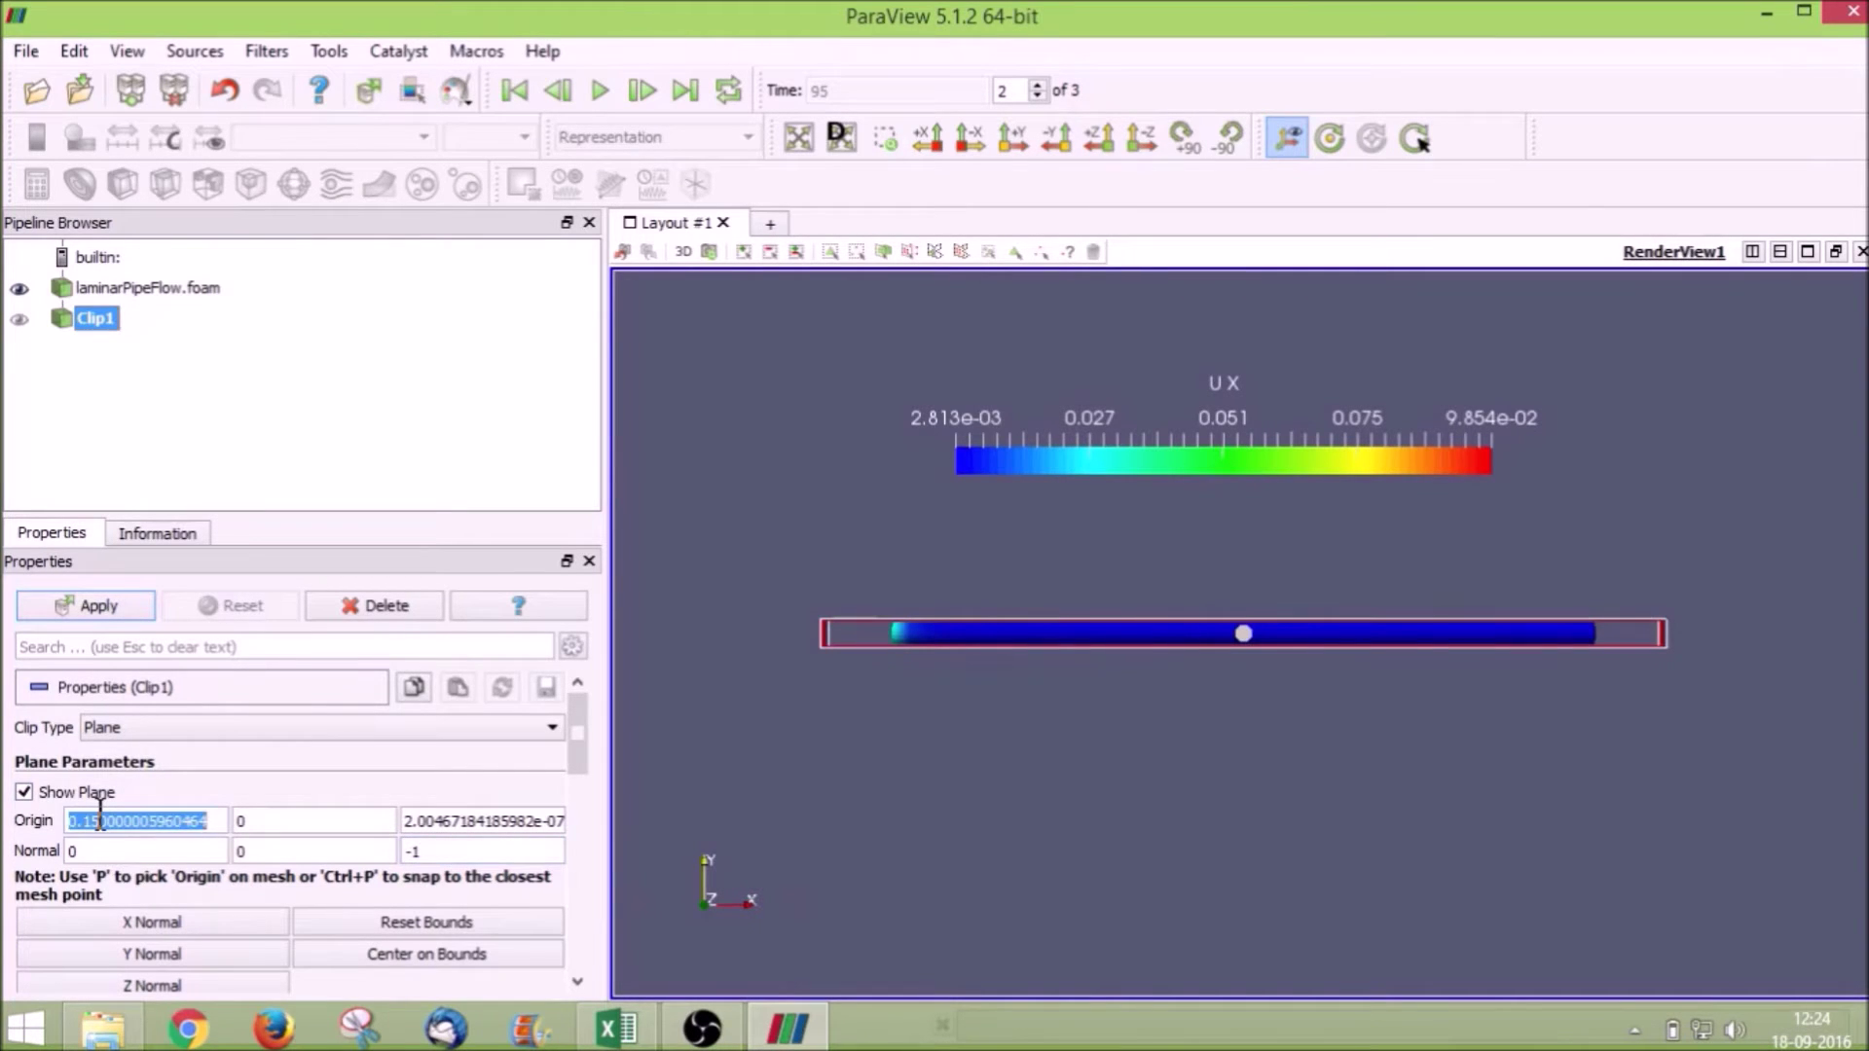
{"action": "type", "text": "0"}
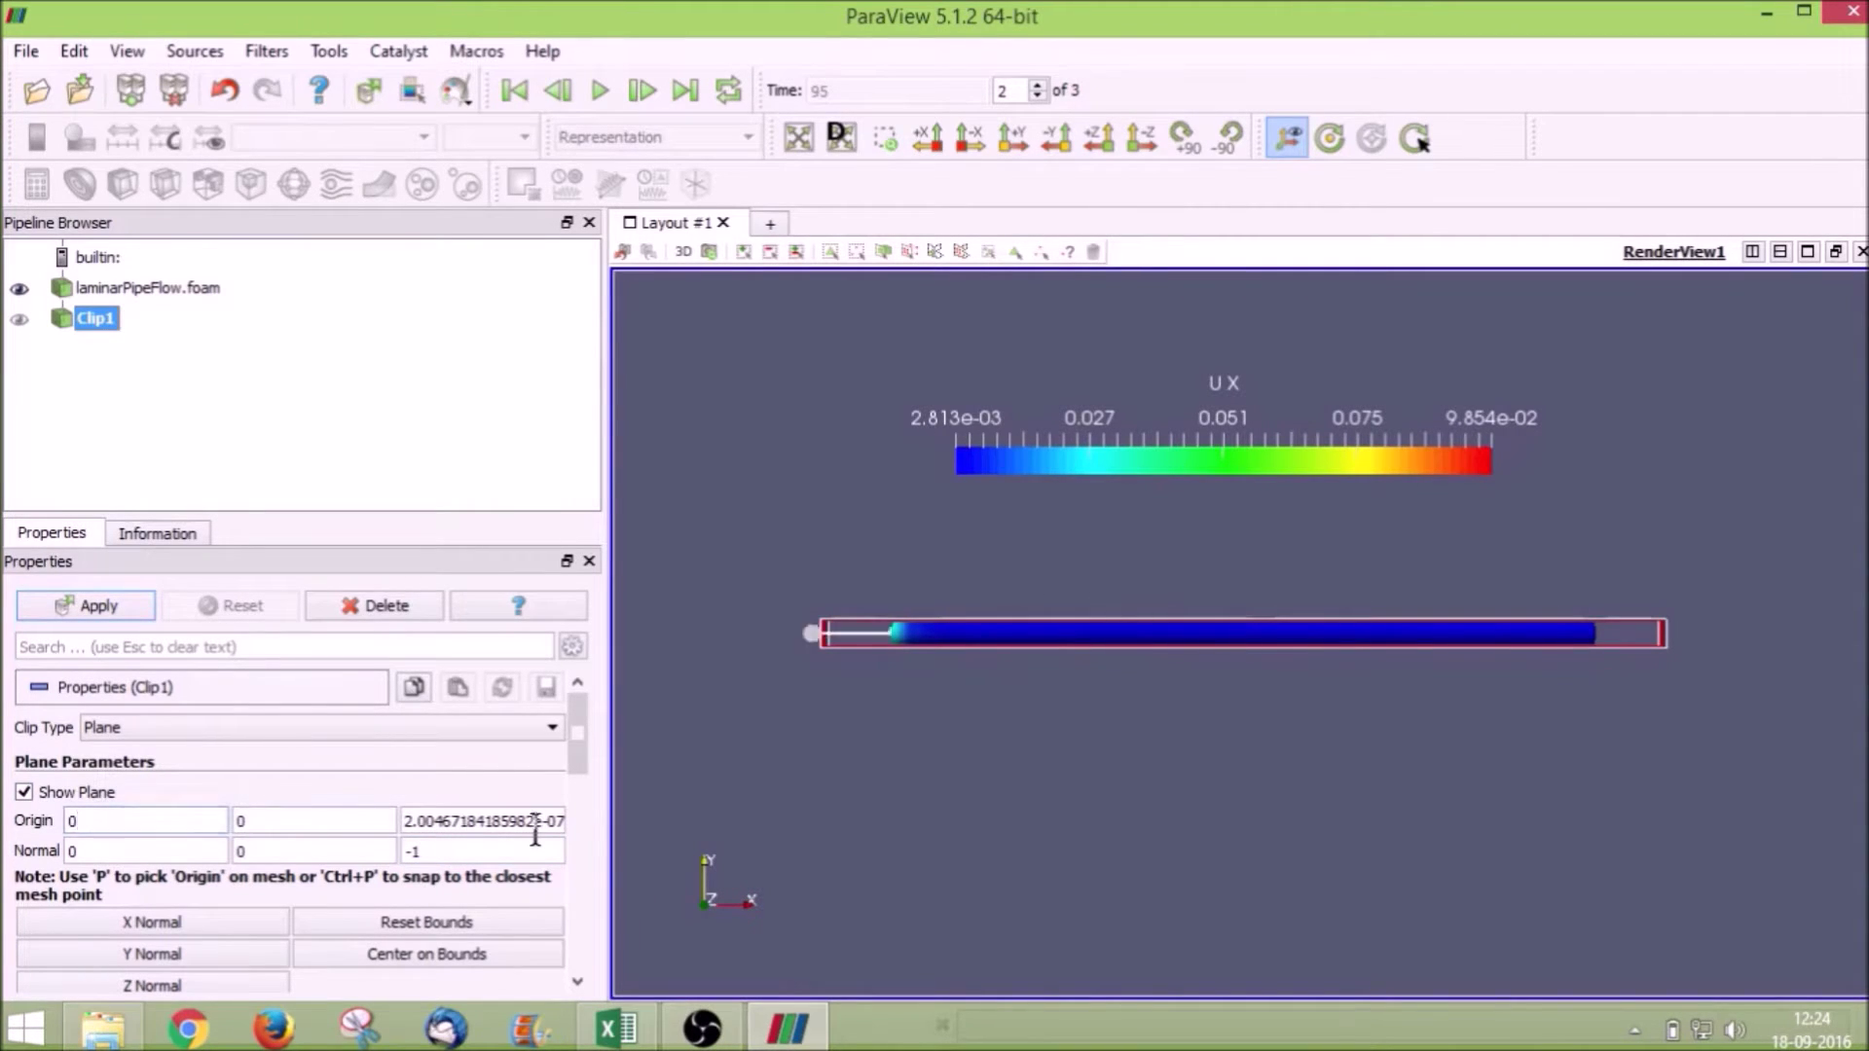
{"action": "triple_click", "coordinate": [534, 824]}
{"action": "type", "text": "0"}
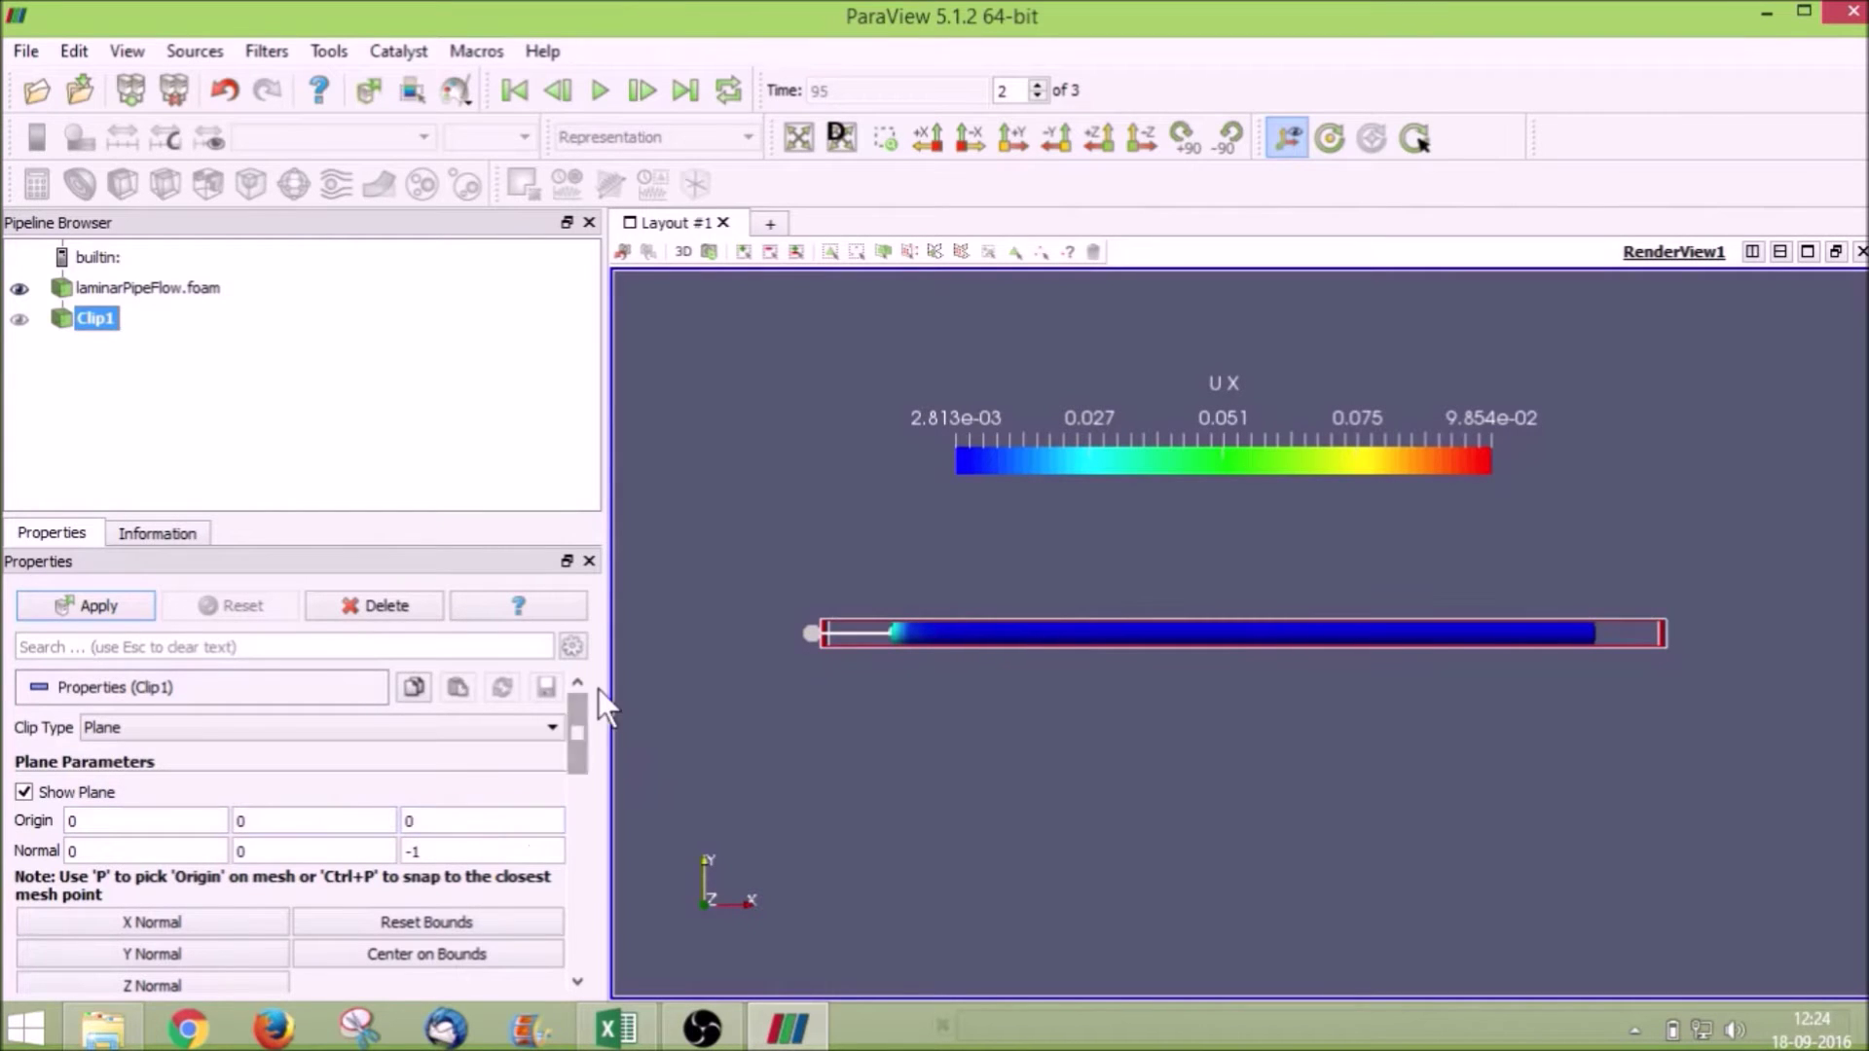
- Apply Clip1, colour it by U X, and rescale the colours to 2.813e-03–9.854e-02
{"action": "left_click", "coordinate": [78, 598]}
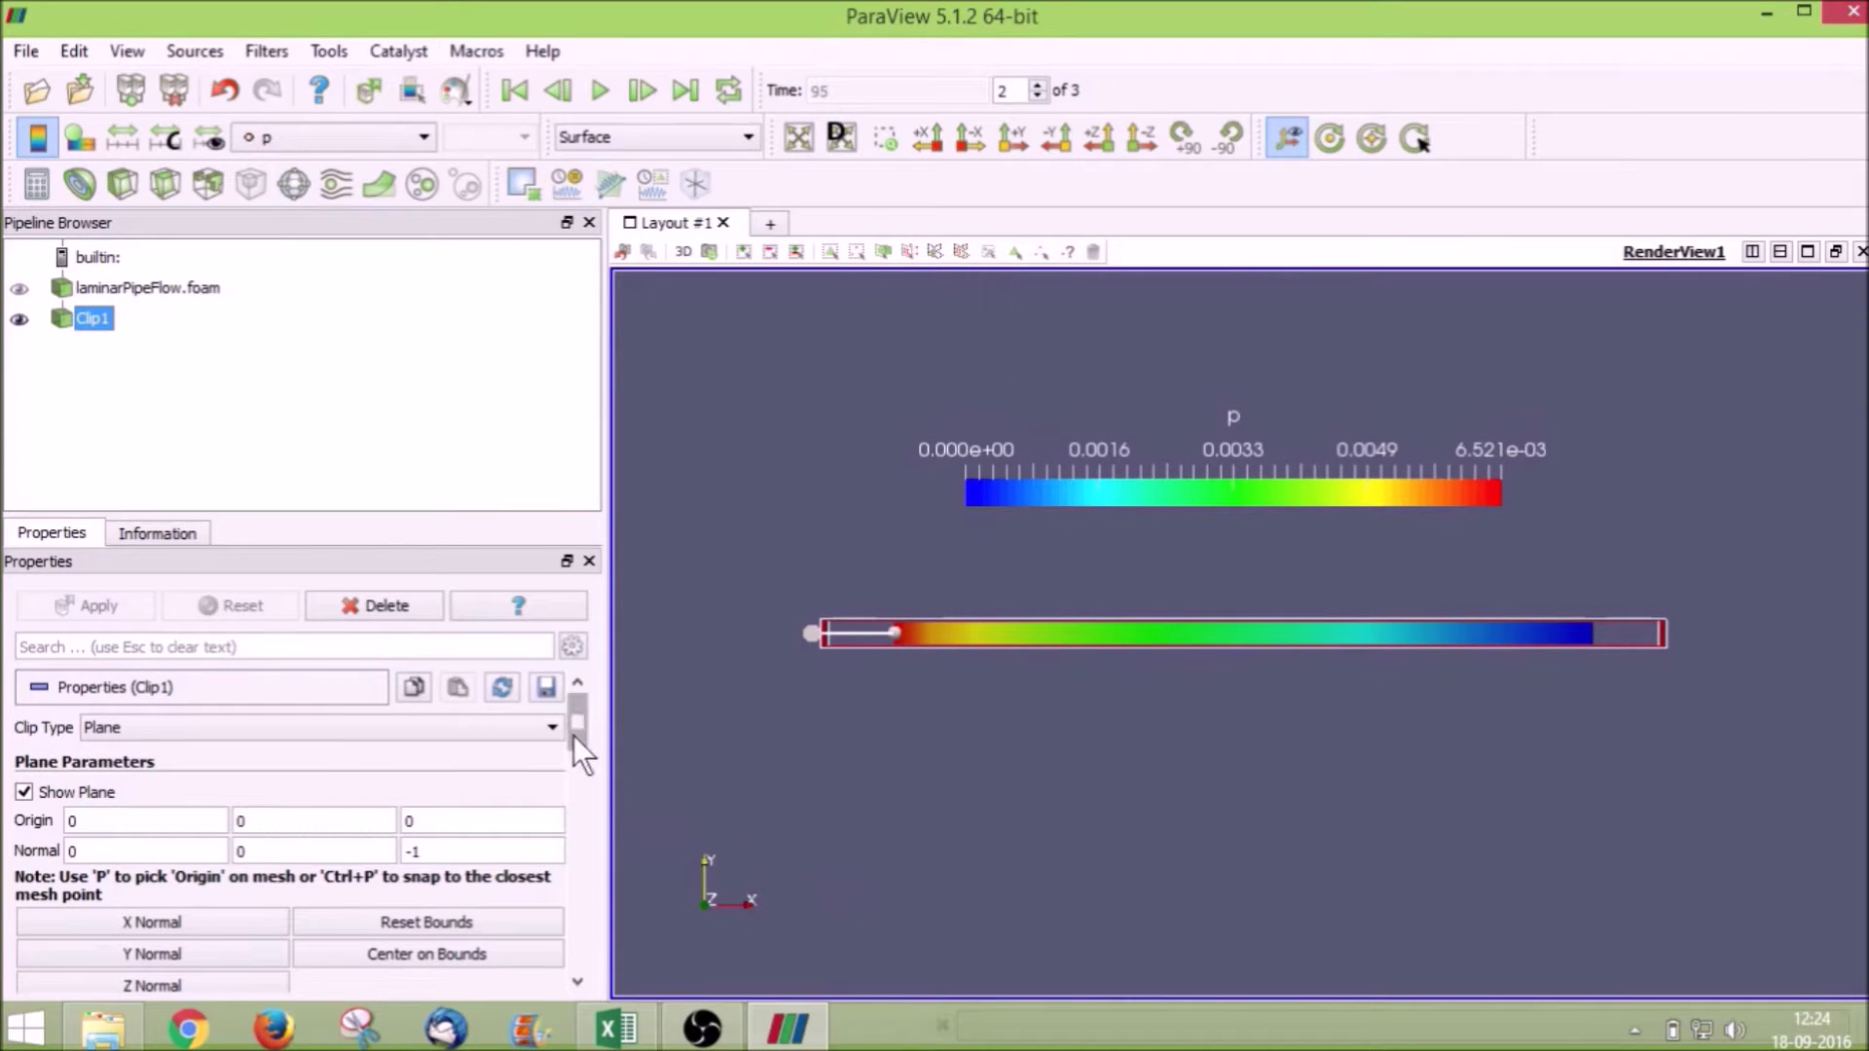
{"action": "left_click_drag", "start_coordinate": [576, 734], "coordinate": [593, 828]}
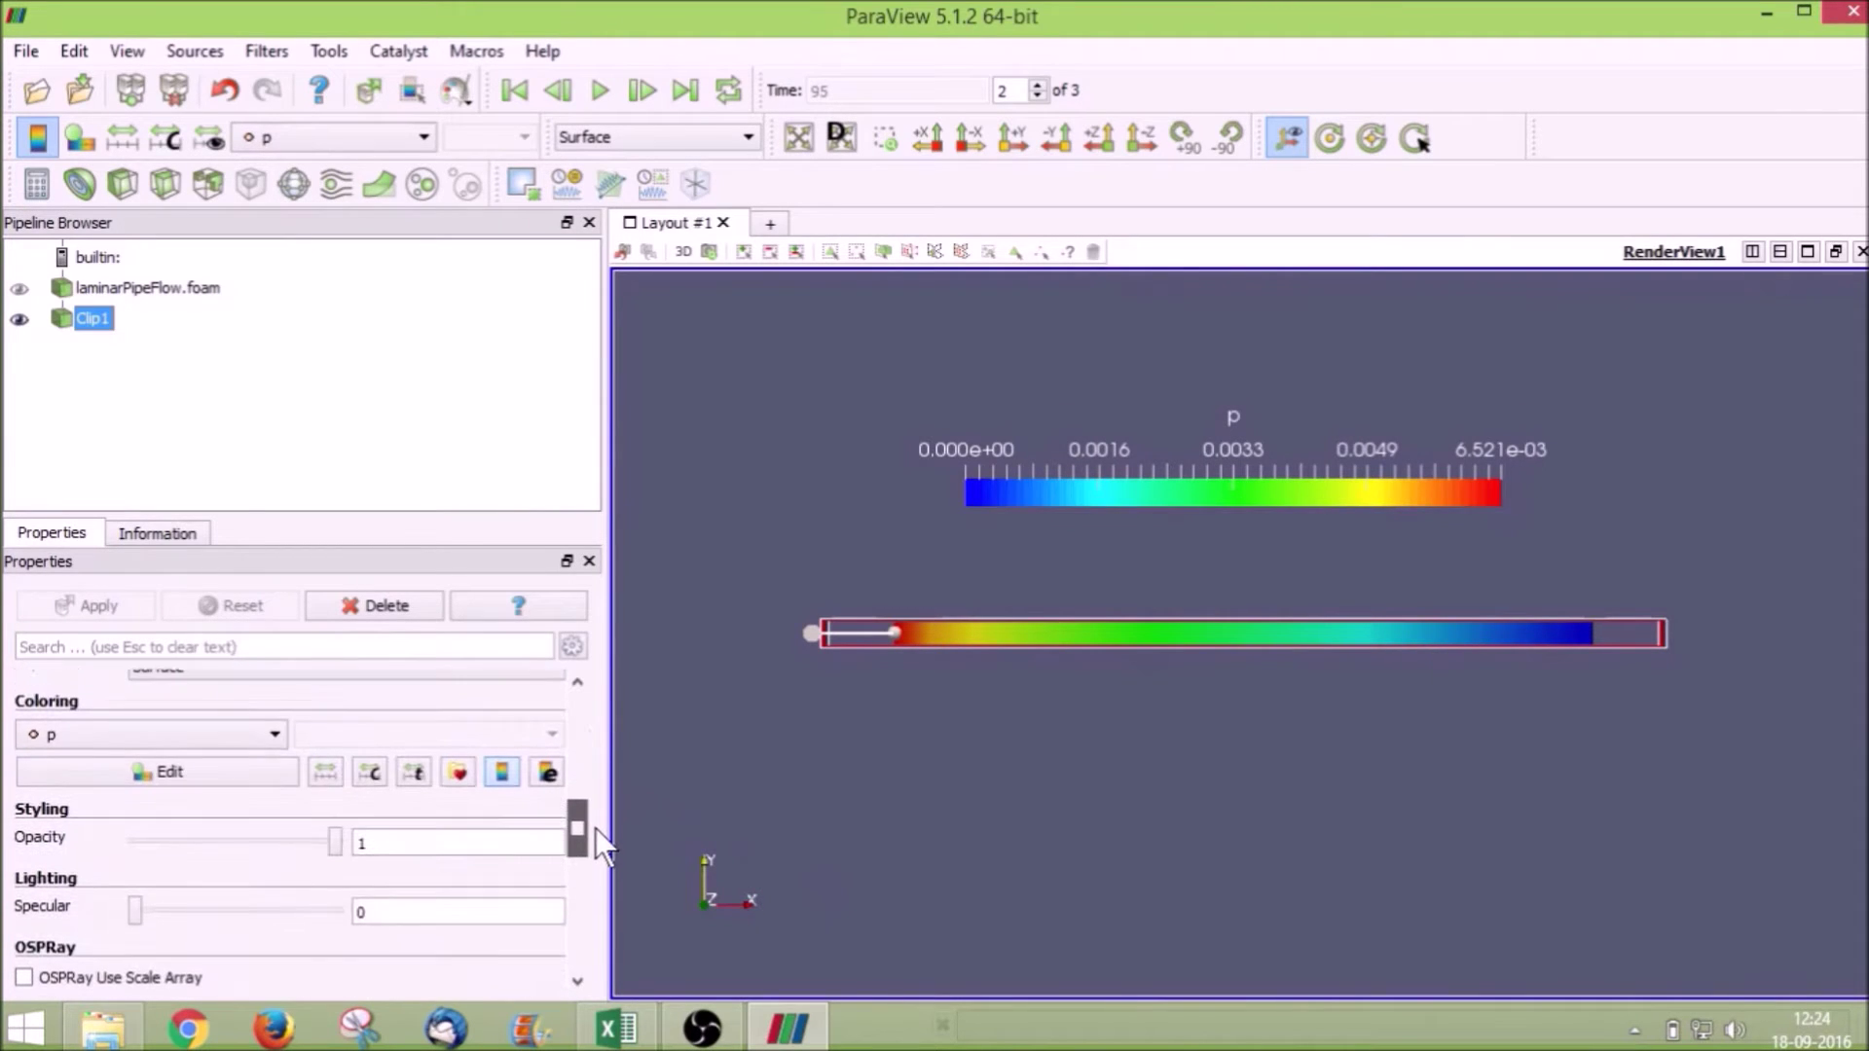
{"action": "left_click", "coordinate": [243, 730]}
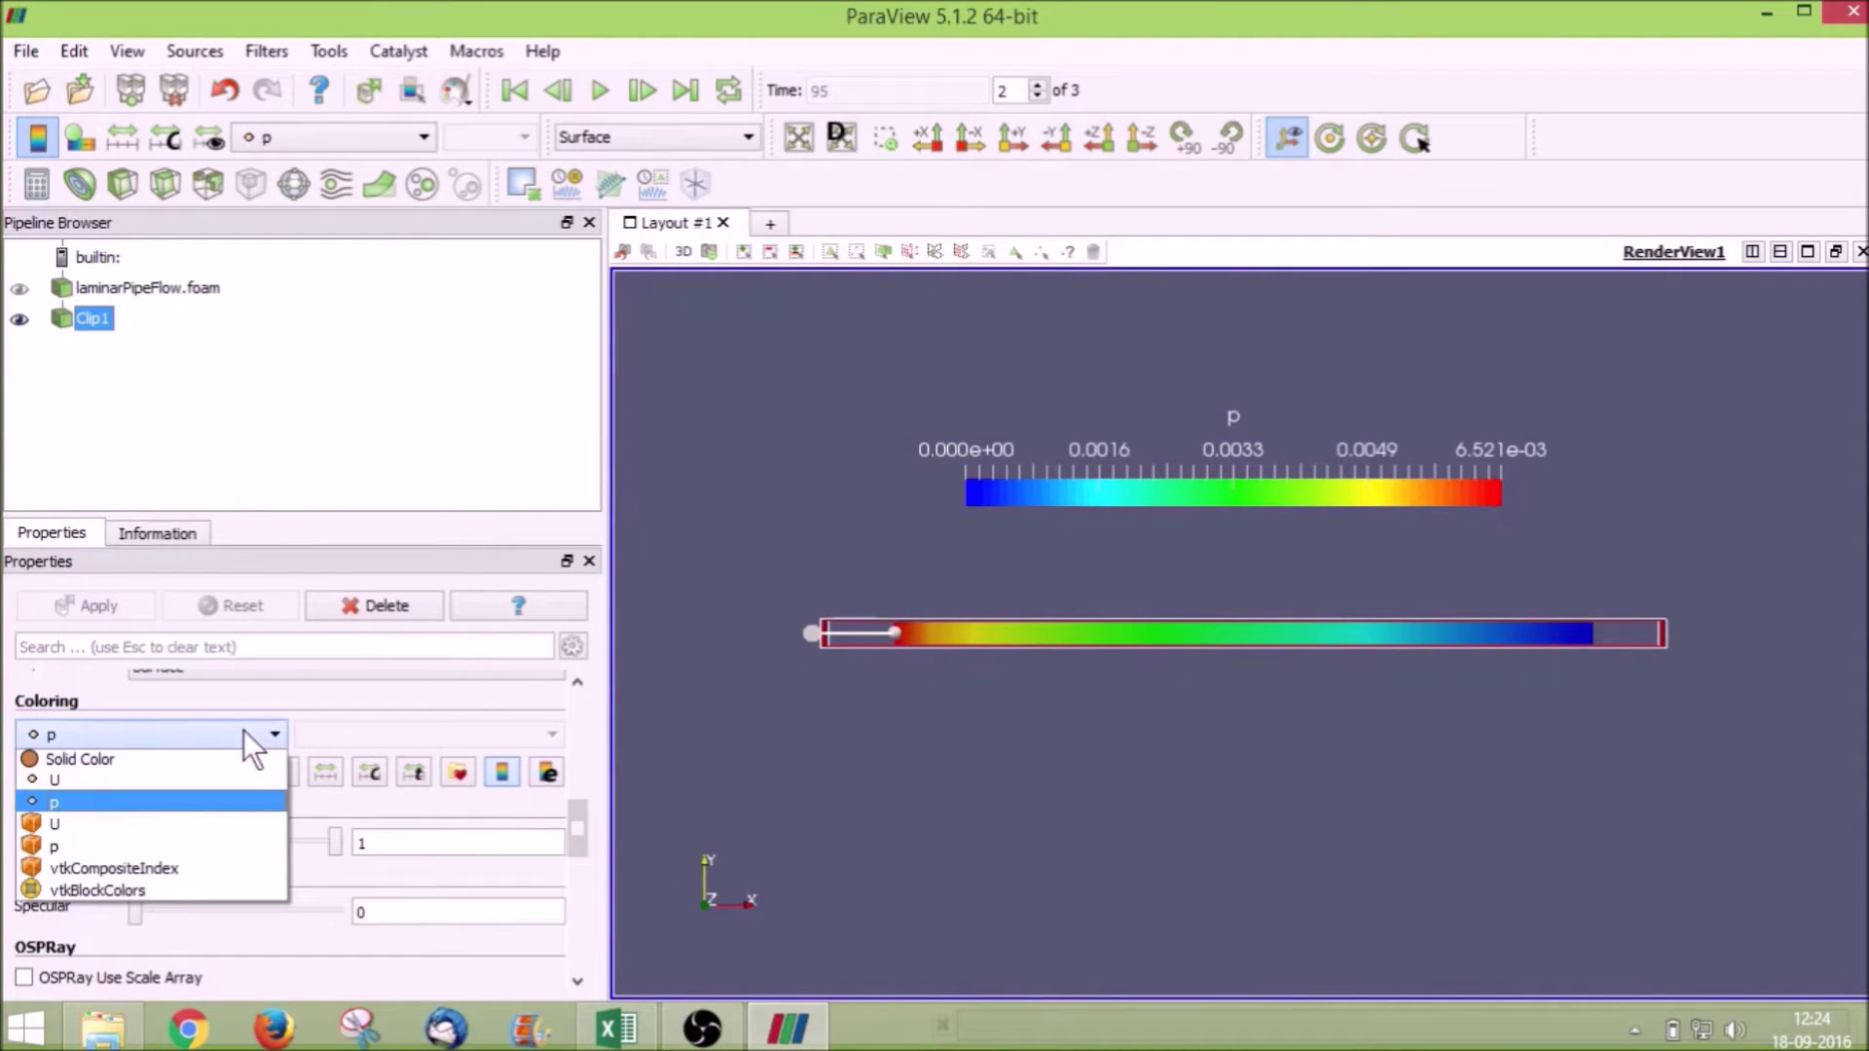
{"action": "left_click", "coordinate": [78, 778]}
{"action": "left_click", "coordinate": [401, 738]}
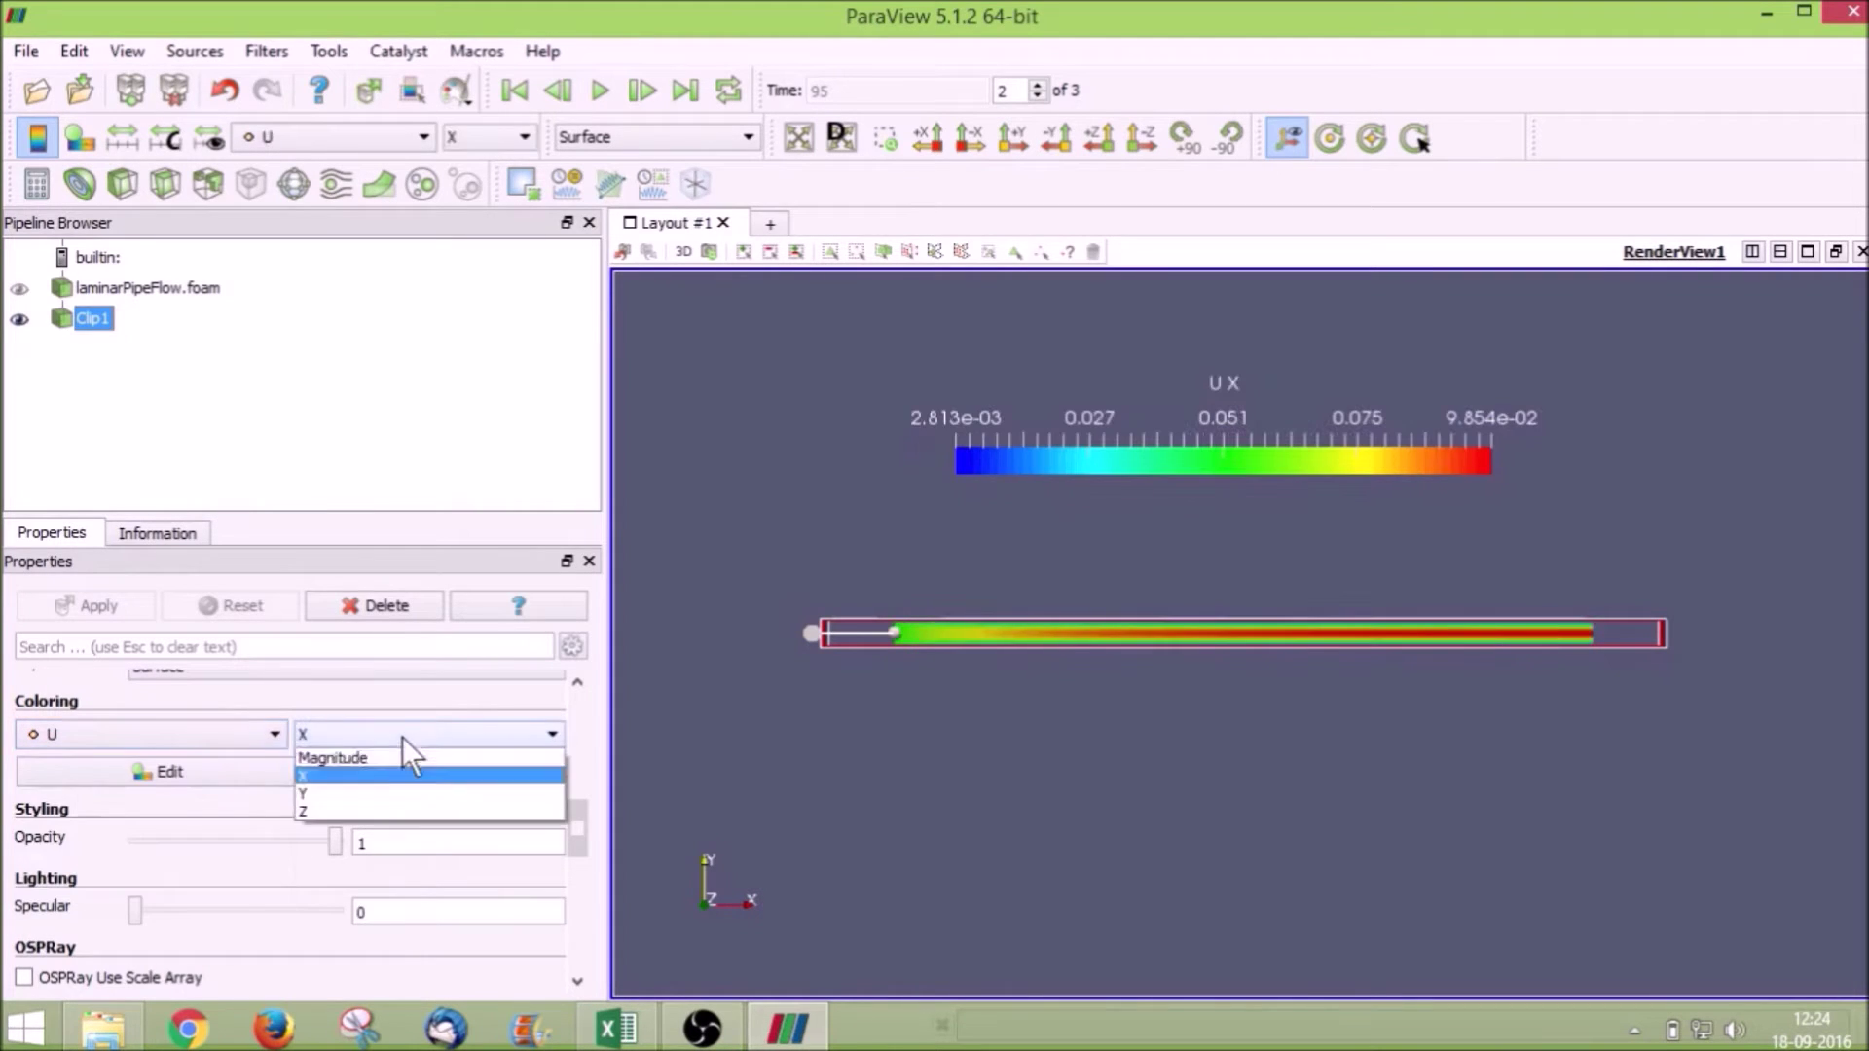
{"action": "left_click", "coordinate": [361, 774]}
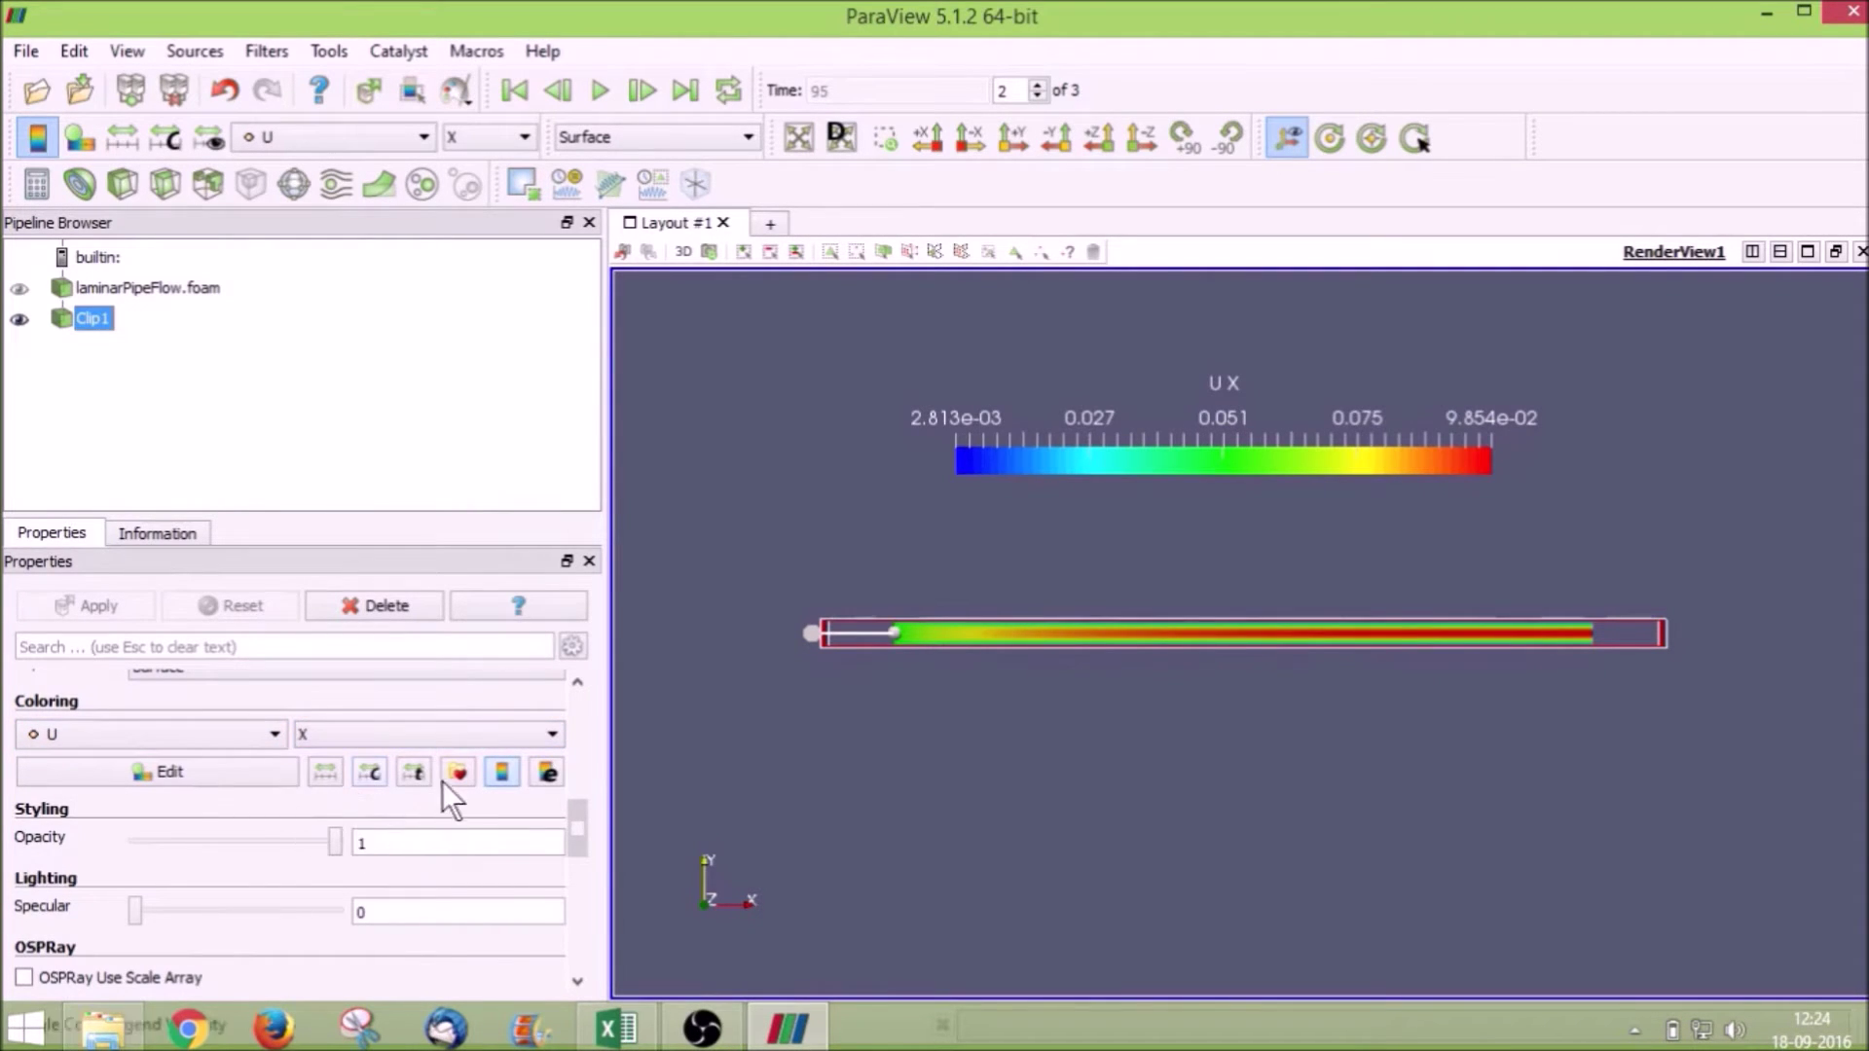
{"action": "left_click", "coordinate": [324, 771]}
- Zoom in and out around the clipped pipe to inspect it
{"action": "scroll", "coordinate": [1439, 647], "scroll_direction": "up", "scroll_amount": 5}
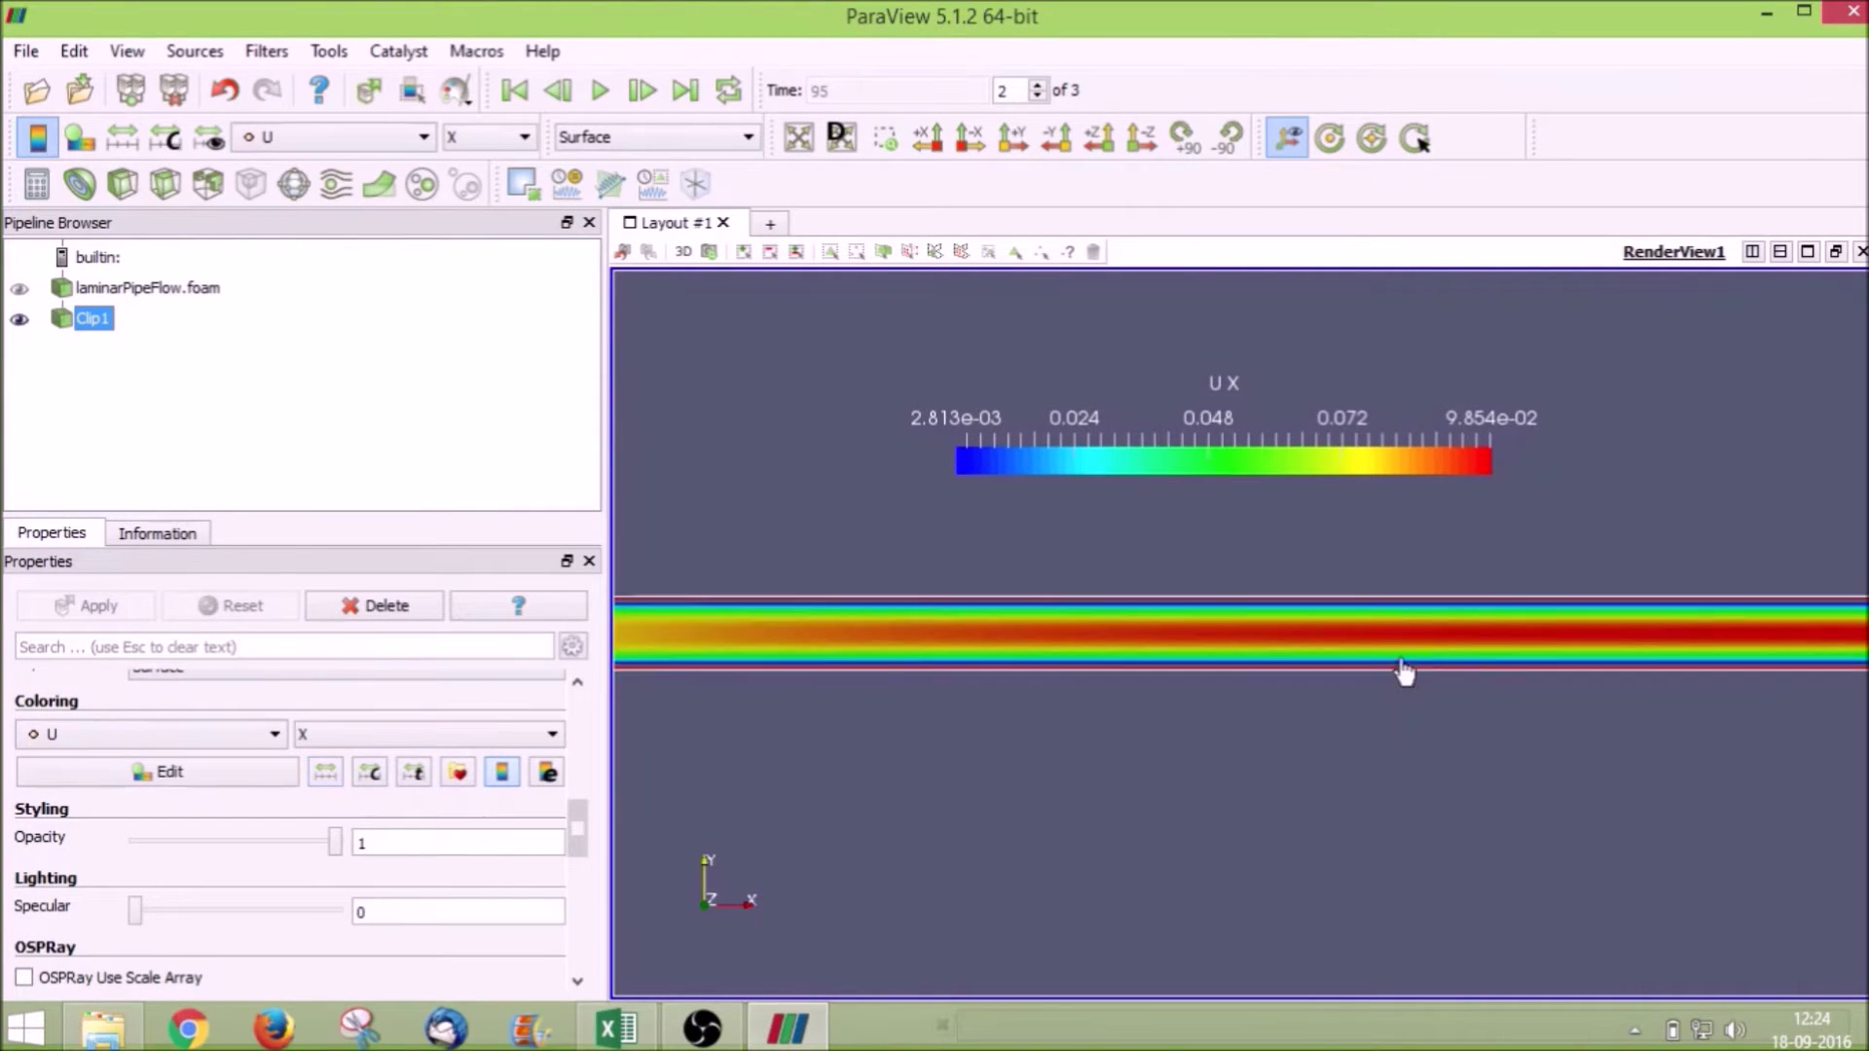
{"action": "scroll", "coordinate": [818, 652], "scroll_direction": "down", "scroll_amount": 1}
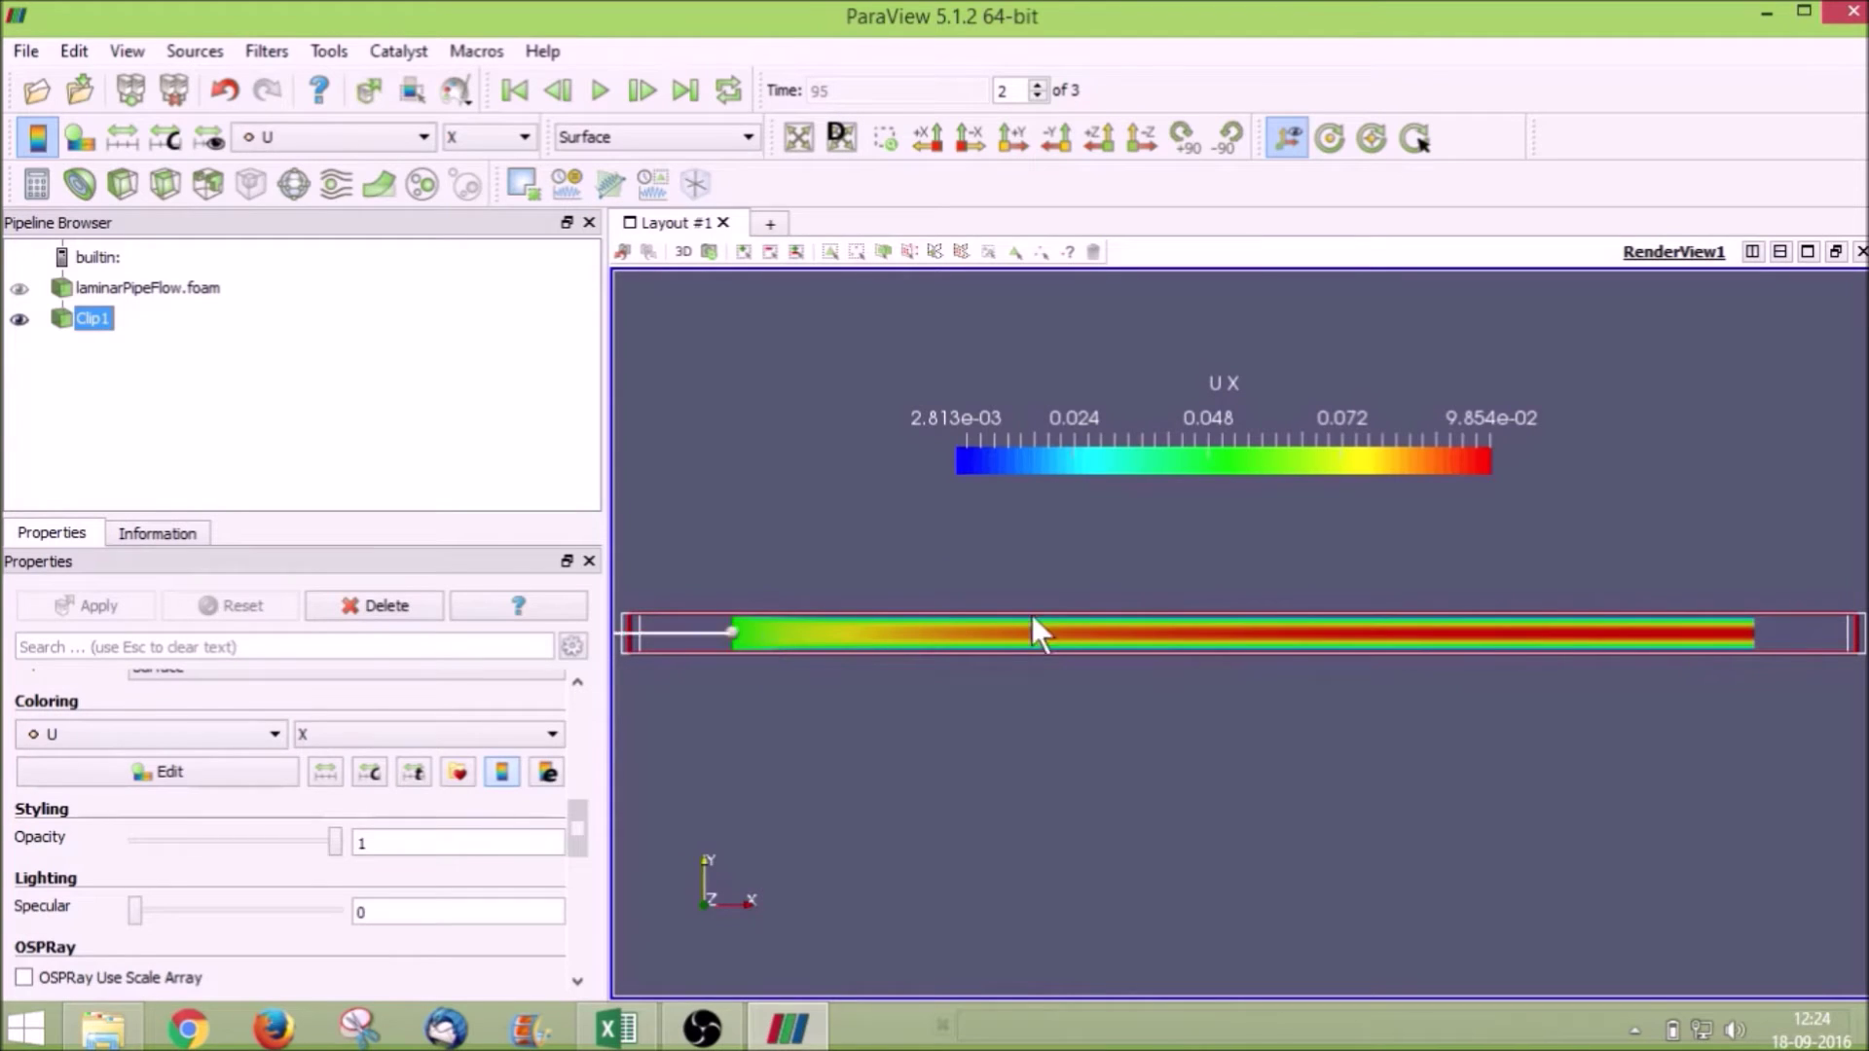
{"action": "scroll", "coordinate": [738, 647], "scroll_direction": "up", "scroll_amount": 1}
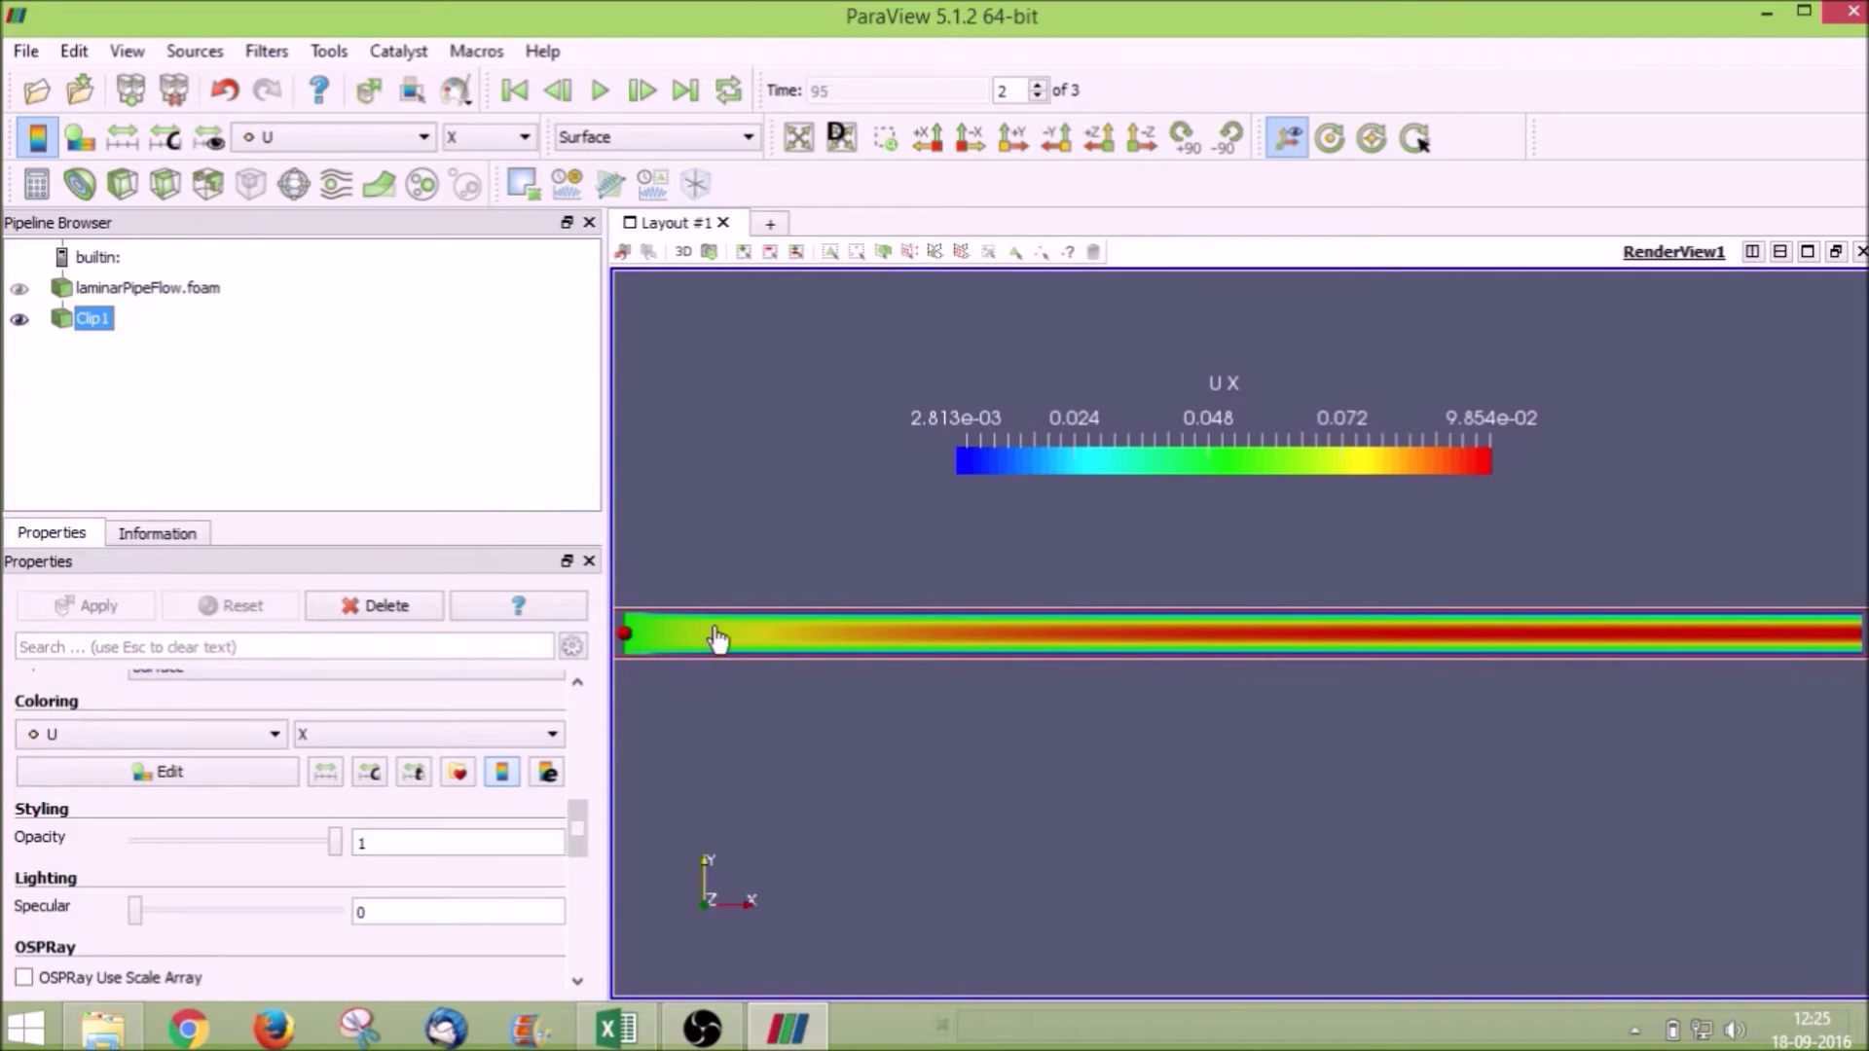
{"action": "scroll", "coordinate": [751, 637], "scroll_direction": "up", "scroll_amount": 2}
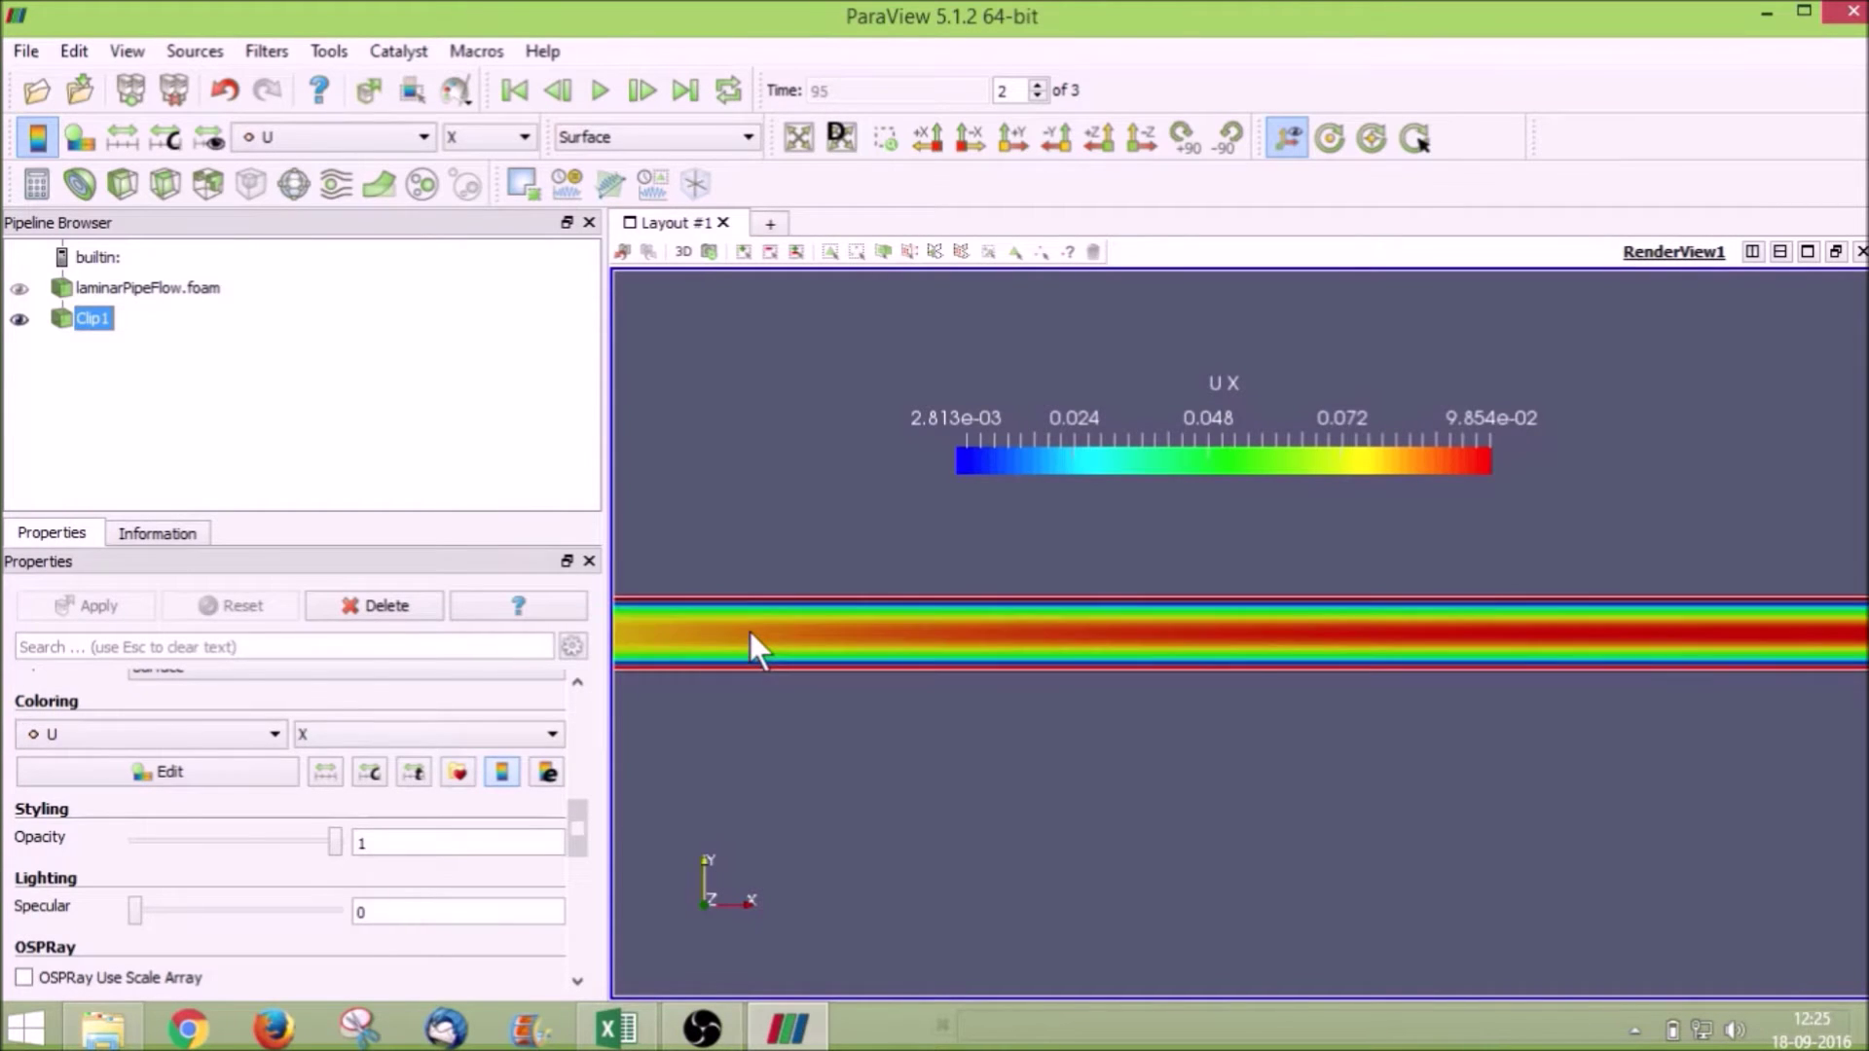
{"action": "scroll", "coordinate": [749, 632], "scroll_direction": "down", "scroll_amount": 3}
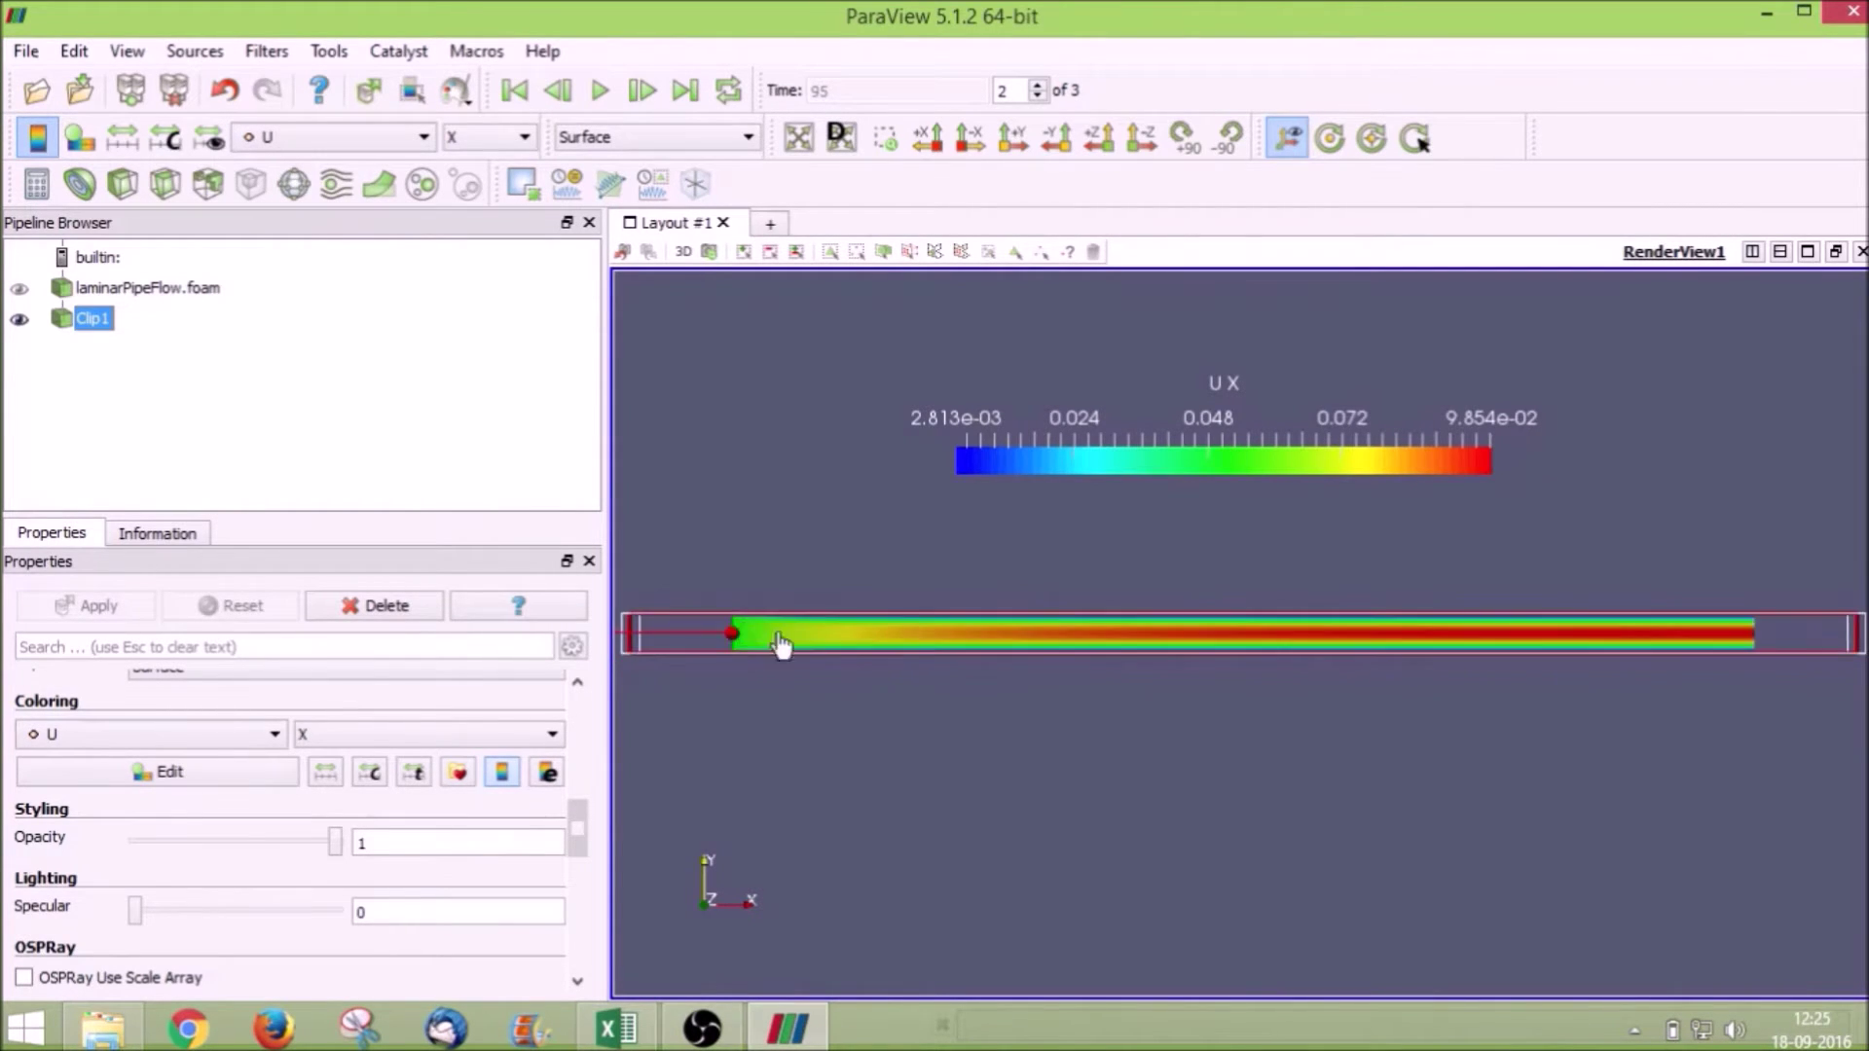
{"action": "scroll", "coordinate": [1055, 638], "scroll_direction": "up", "scroll_amount": 3}
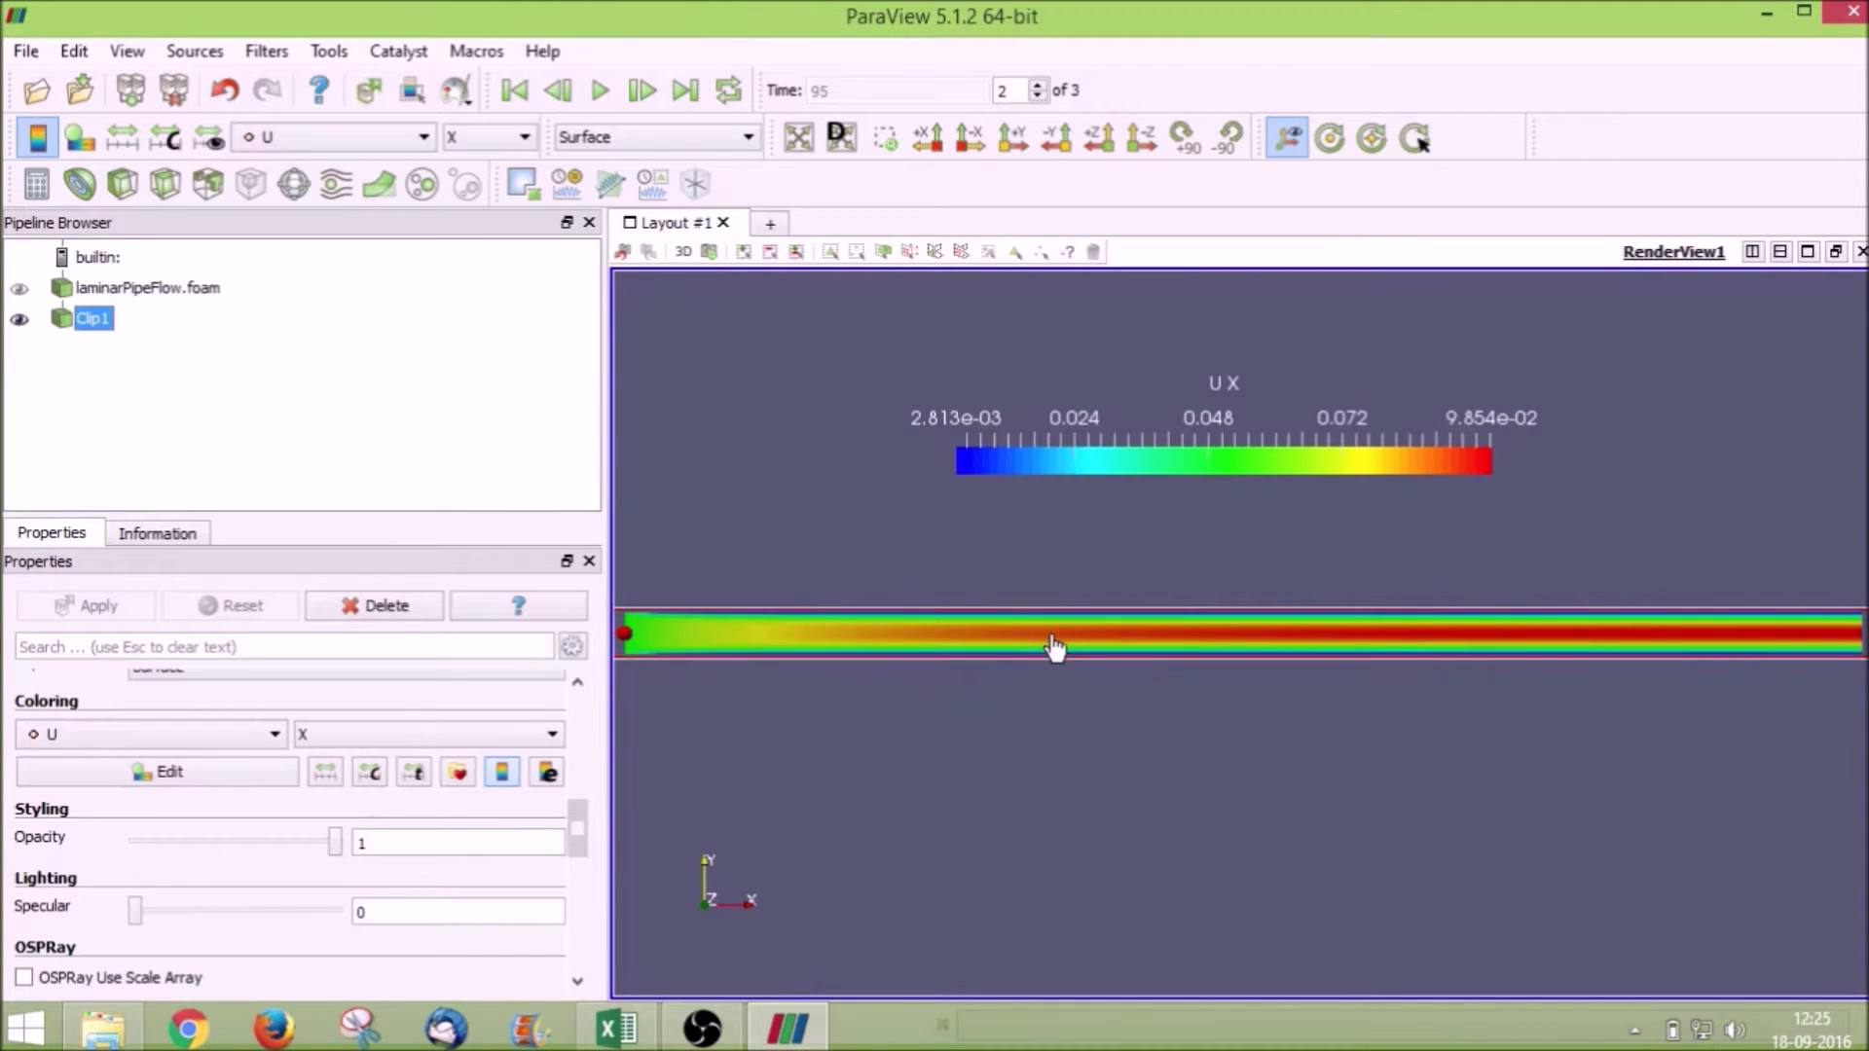
{"action": "scroll", "coordinate": [1055, 647], "scroll_direction": "up", "scroll_amount": 5}
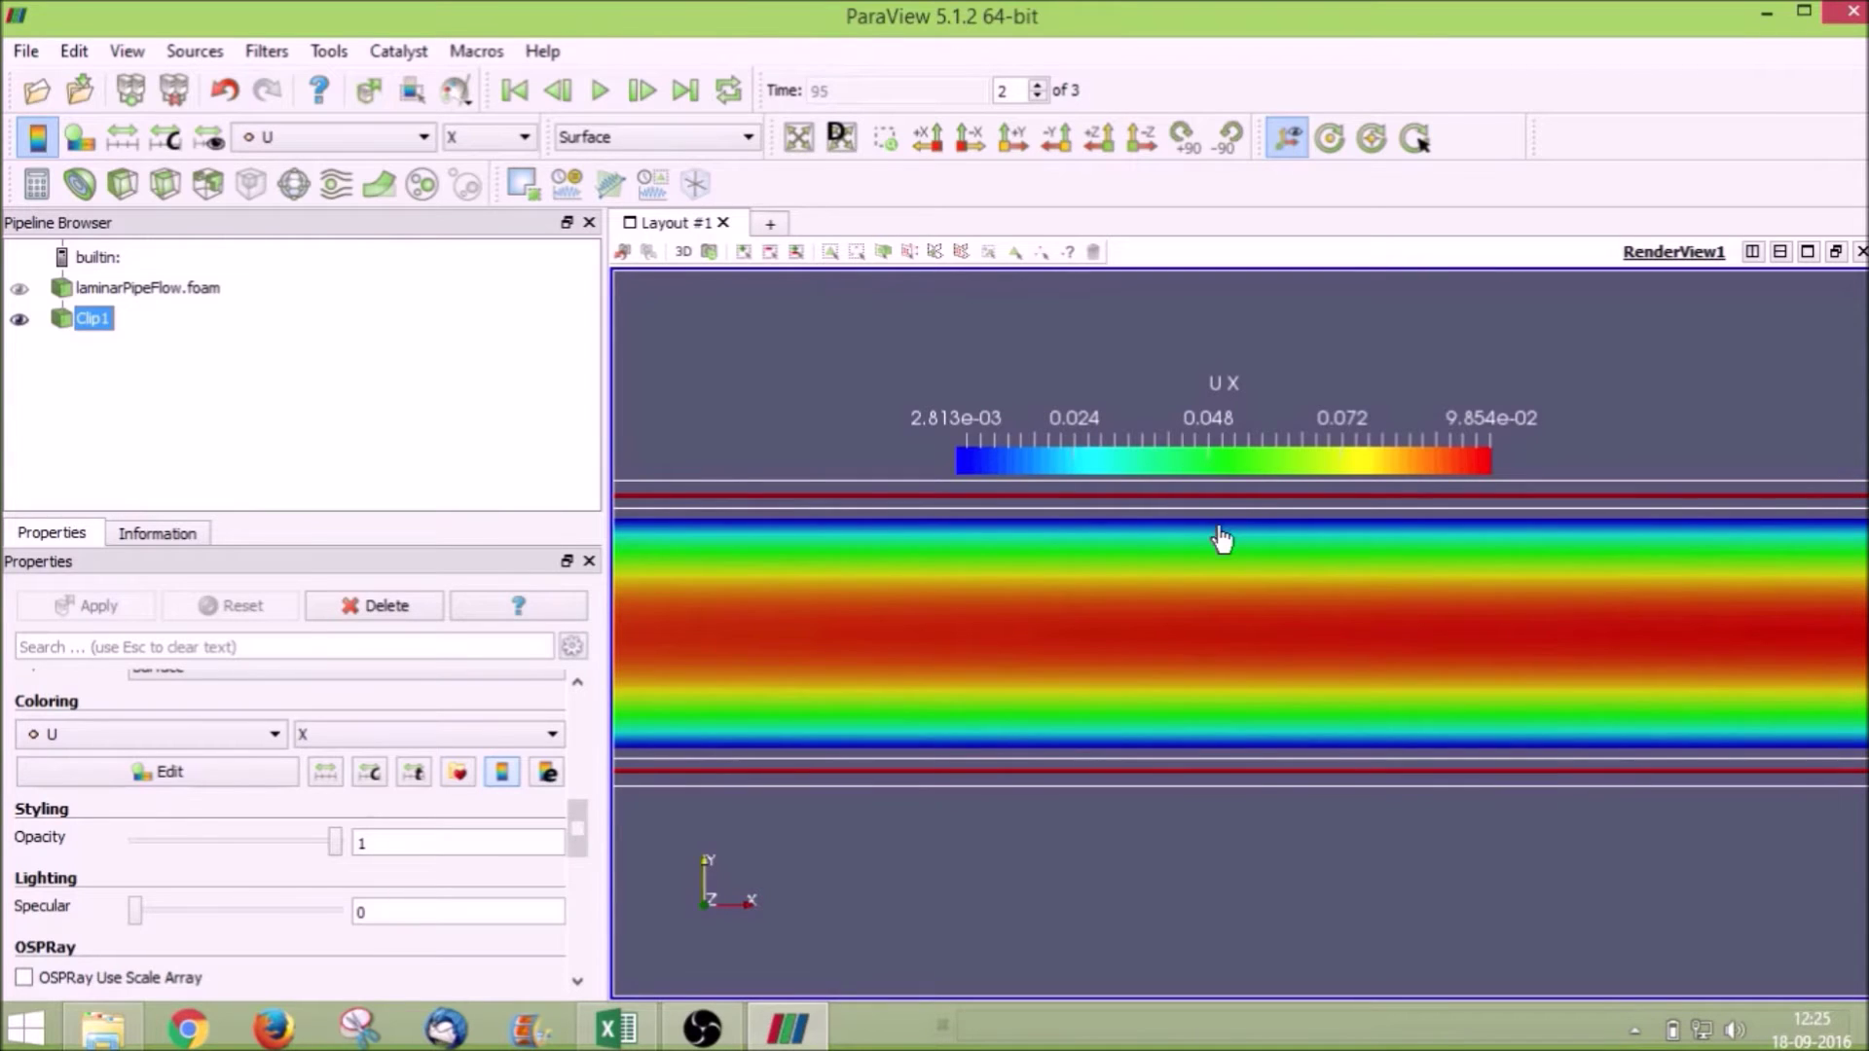
{"action": "scroll", "coordinate": [1272, 750], "scroll_direction": "up", "scroll_amount": 2}
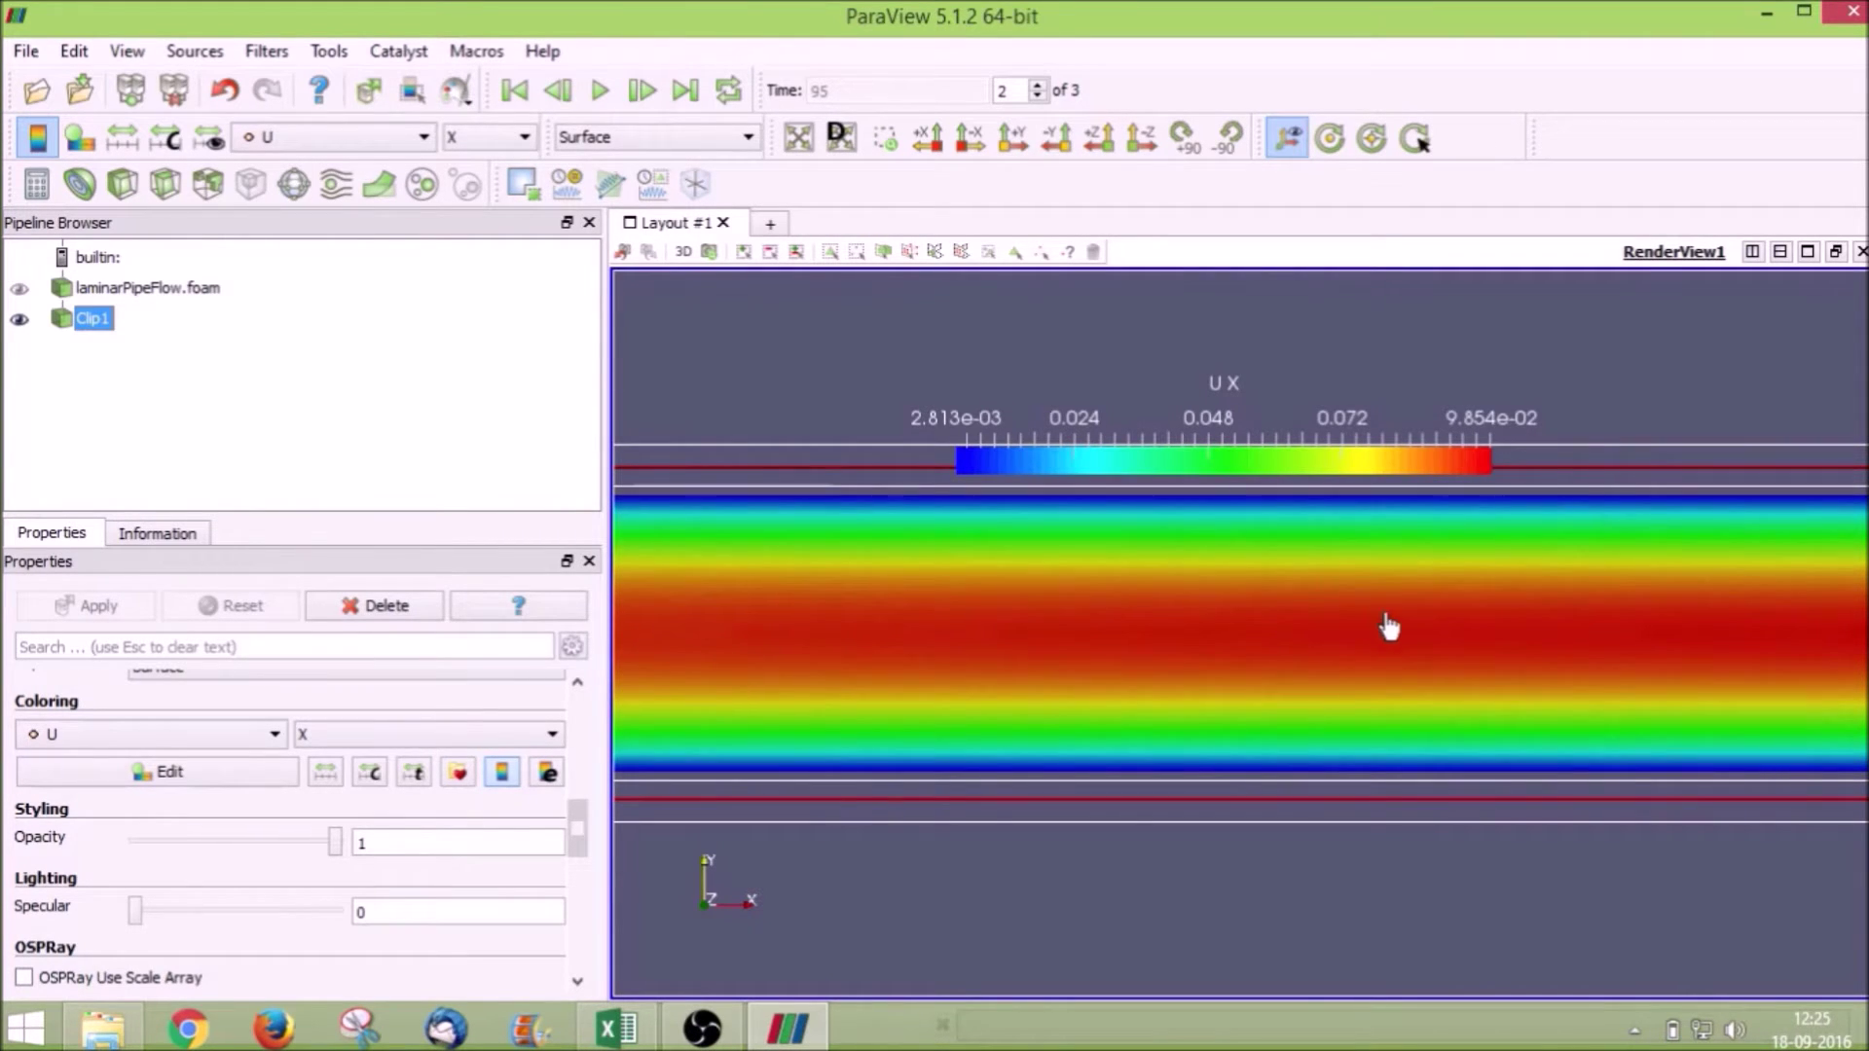
{"action": "scroll", "coordinate": [1258, 778], "scroll_direction": "down", "scroll_amount": 5}
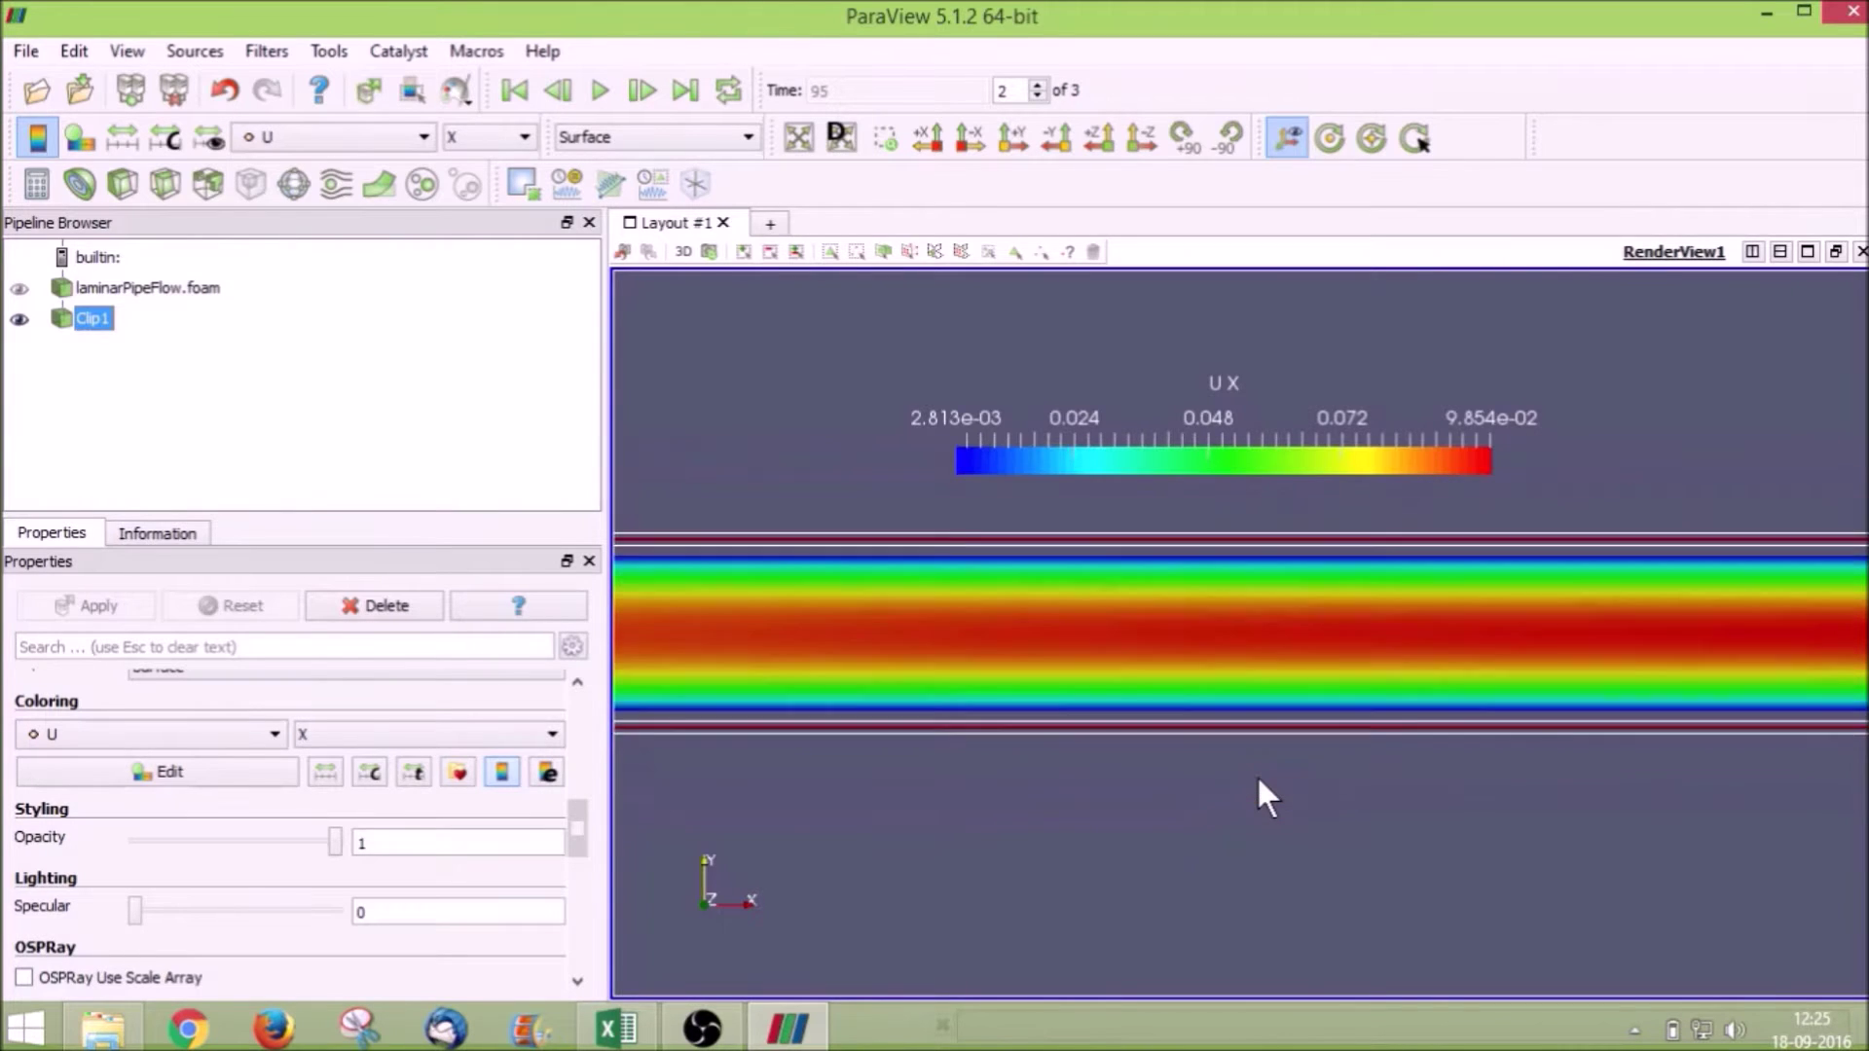
- Delete the Clip1 filter from the pipeline
{"action": "left_click_drag", "start_coordinate": [1258, 775], "coordinate": [1249, 770]}
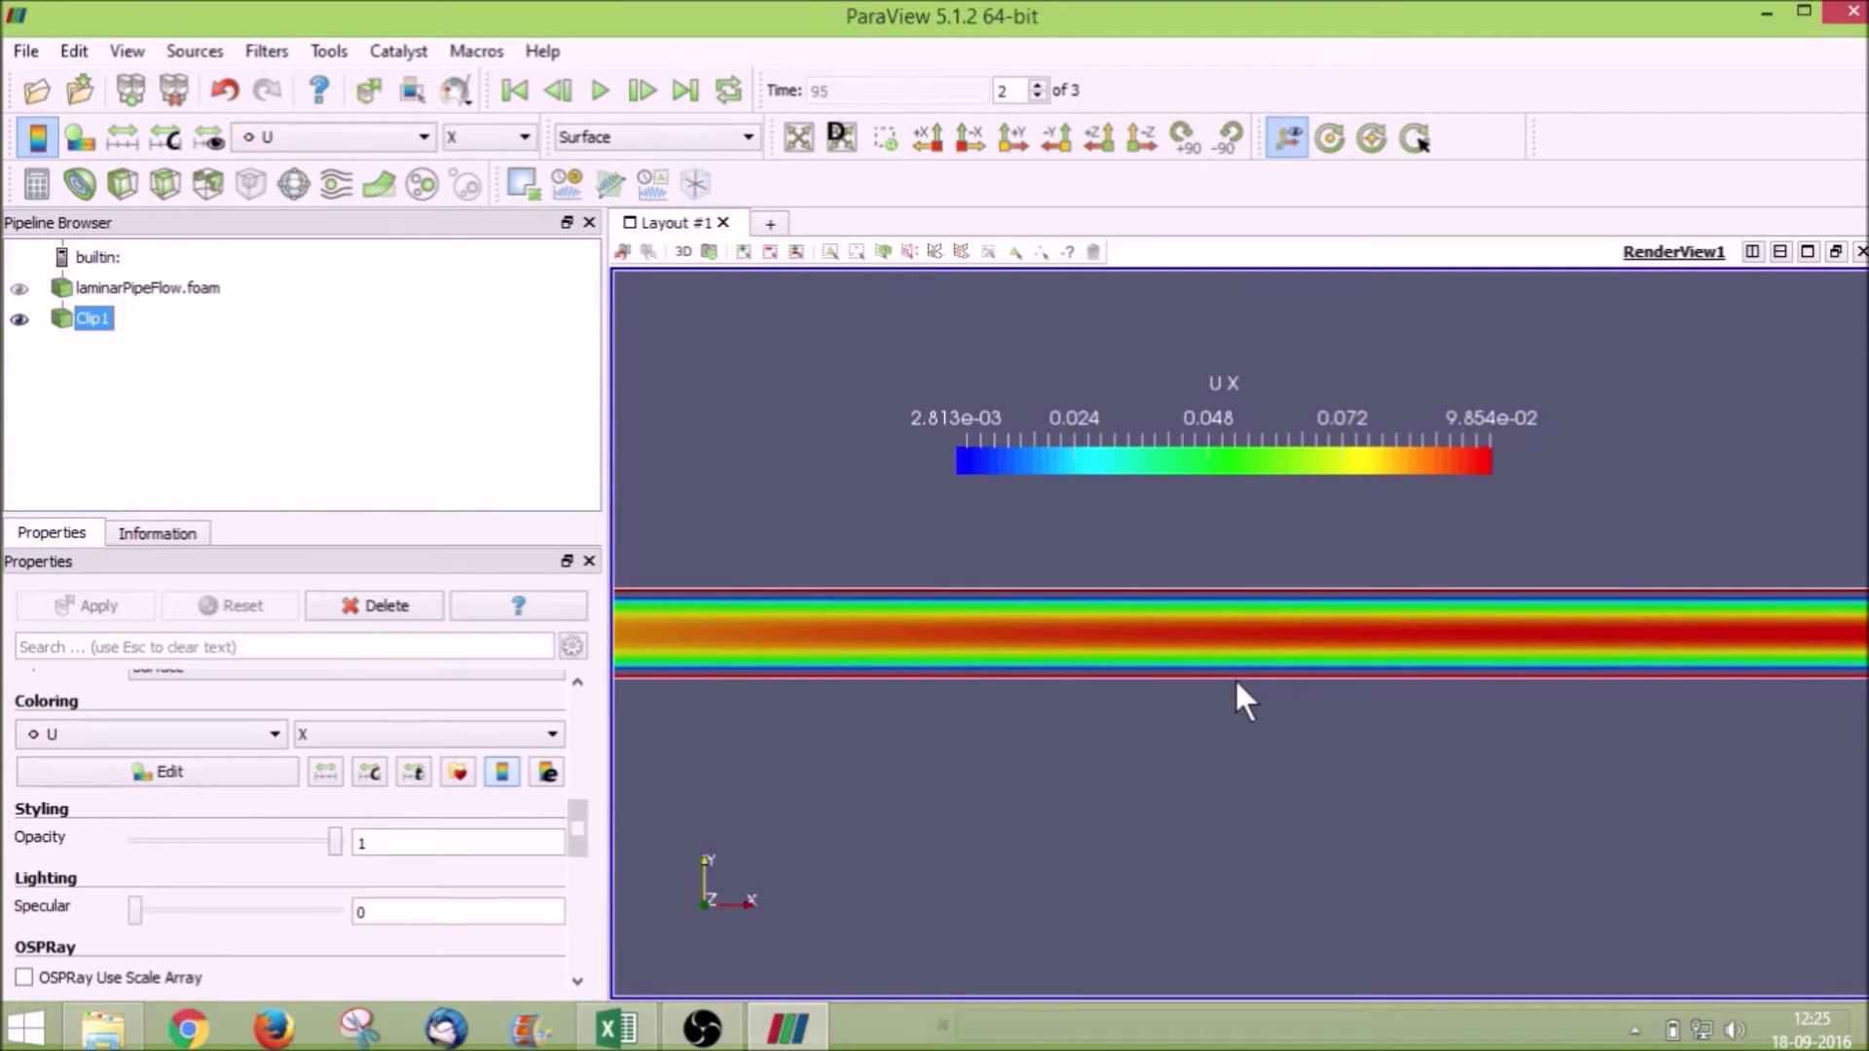
{"action": "scroll", "coordinate": [1235, 677], "scroll_direction": "down", "scroll_amount": 5}
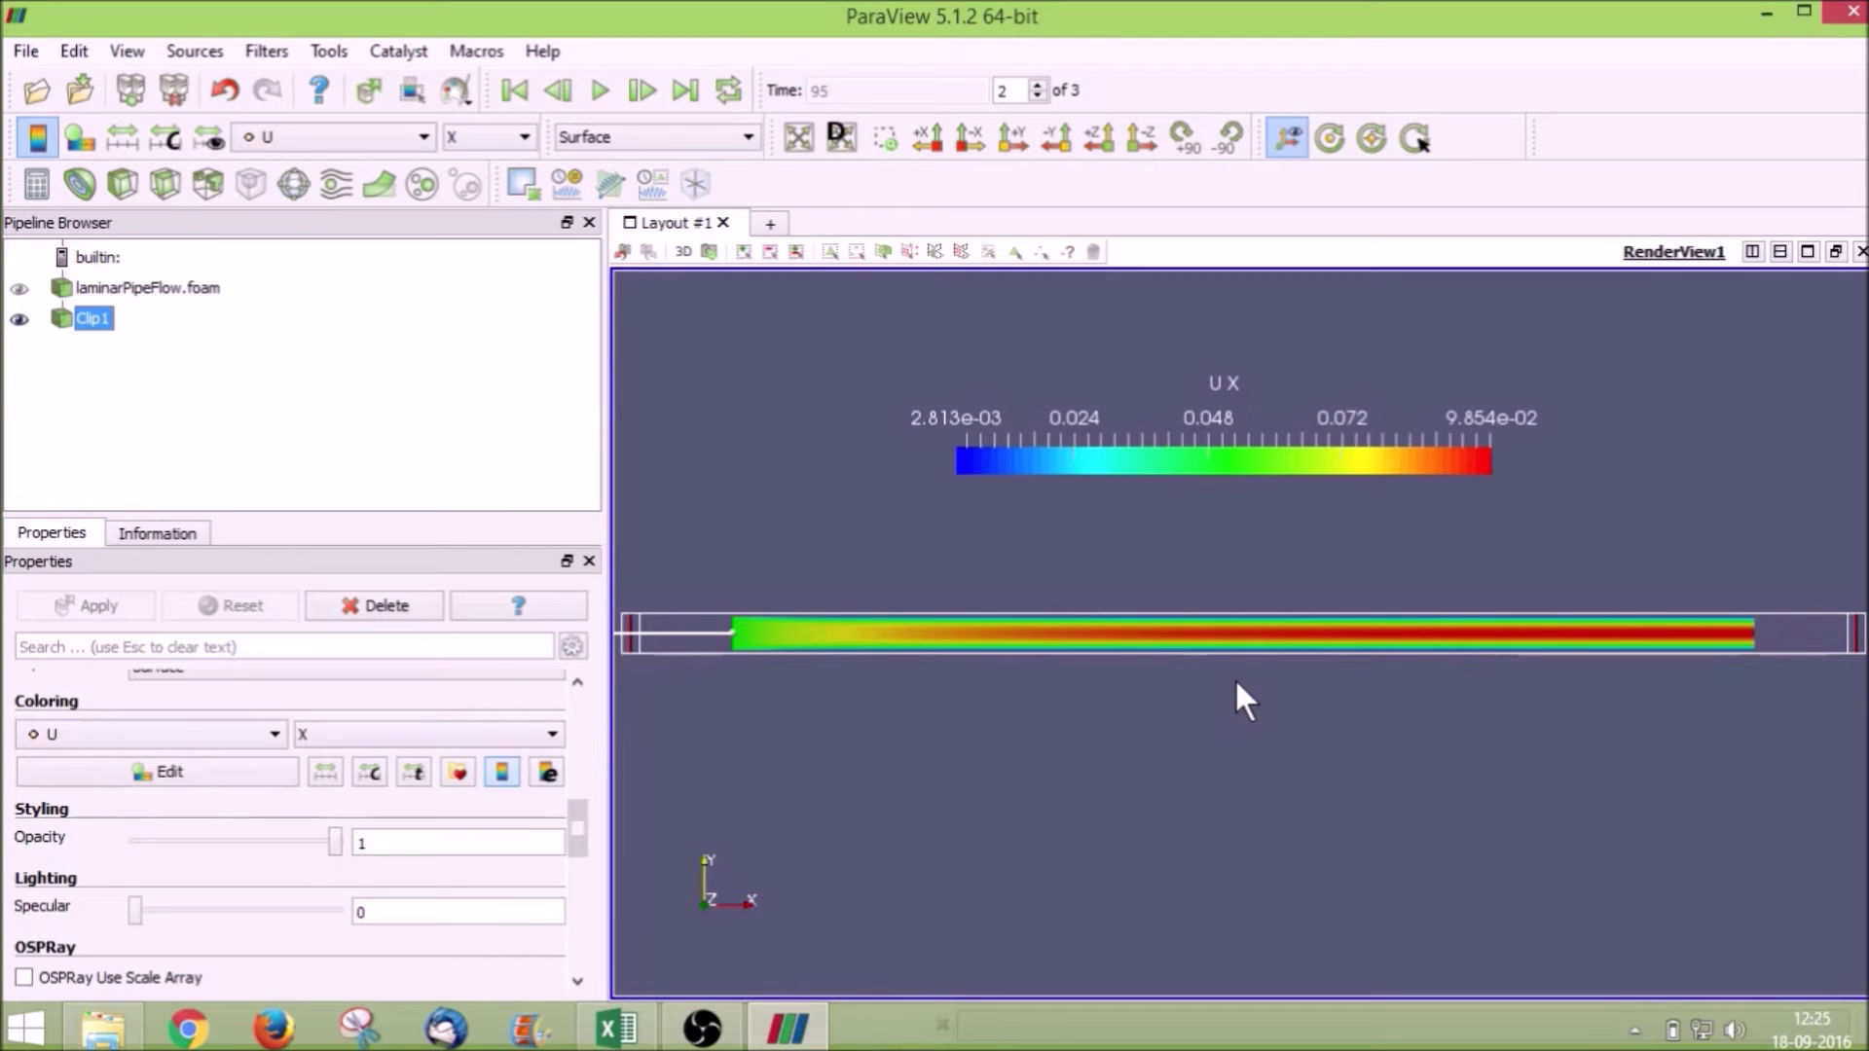
{"action": "scroll", "coordinate": [1238, 682], "scroll_direction": "down", "scroll_amount": 2}
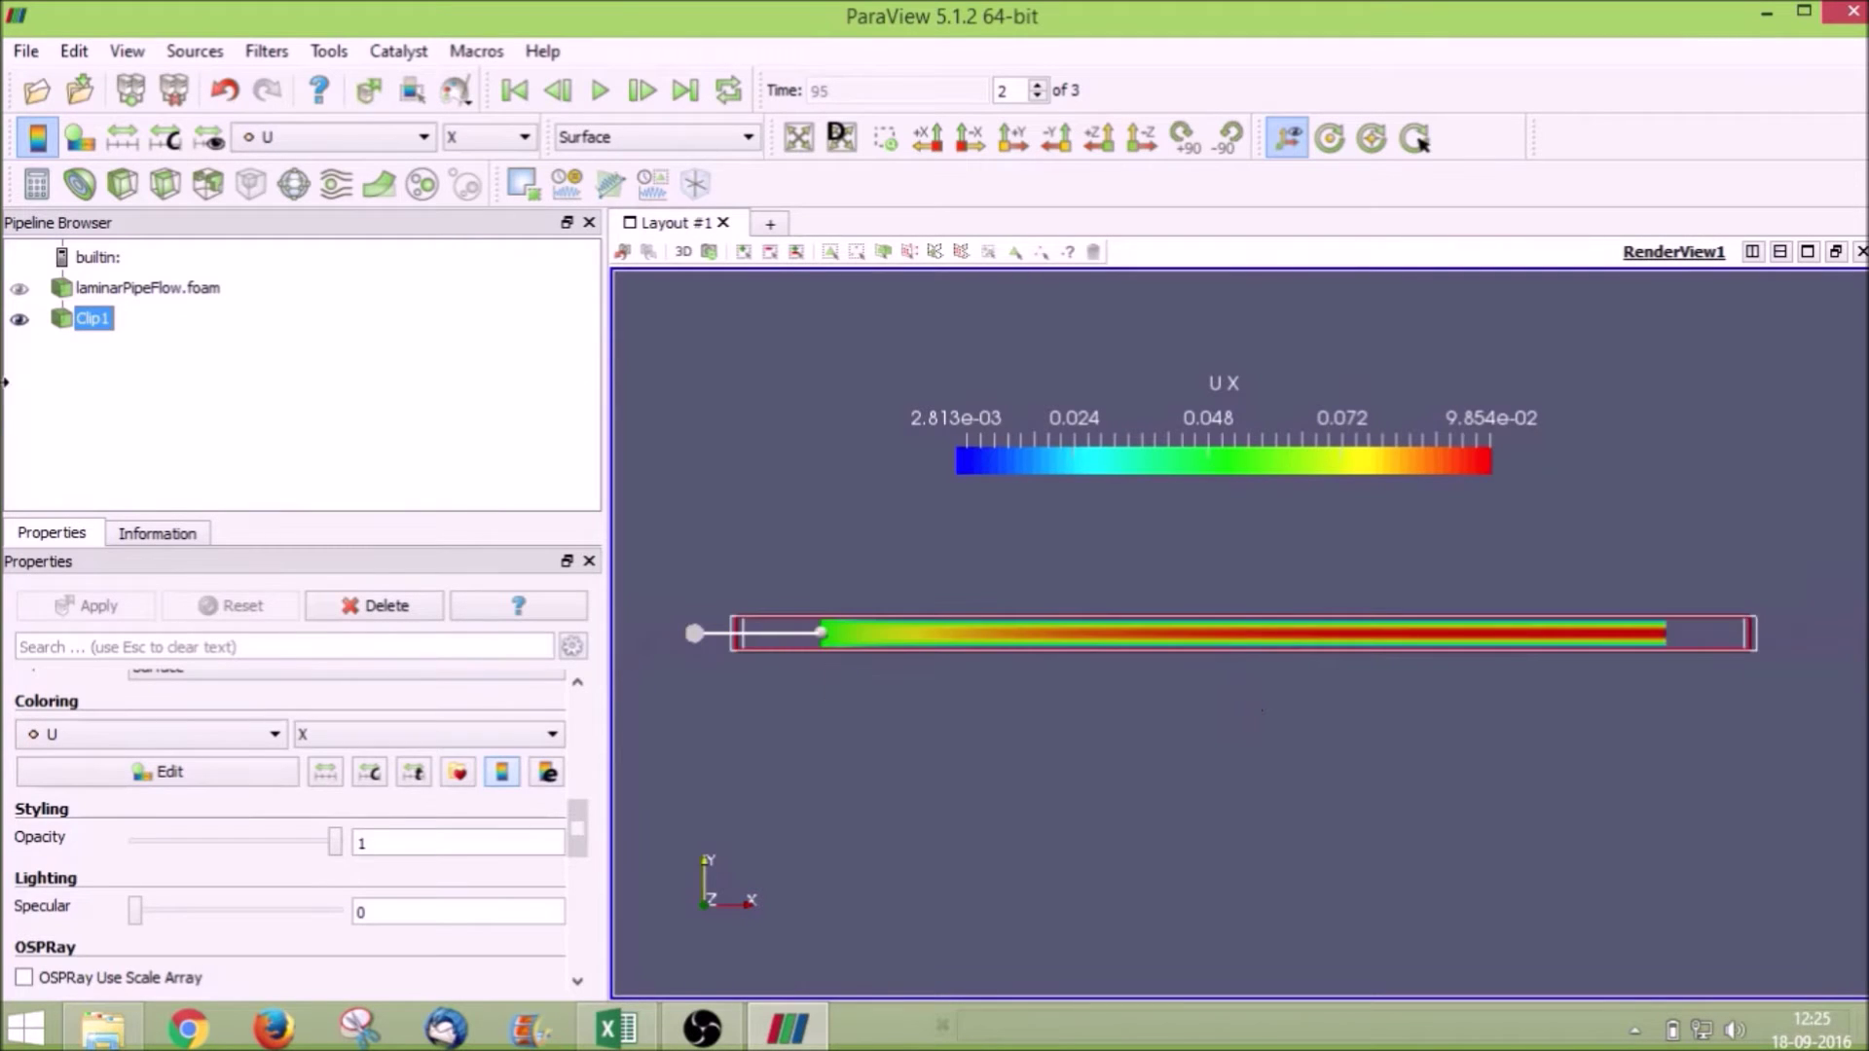
{"action": "right_click", "coordinate": [89, 313]}
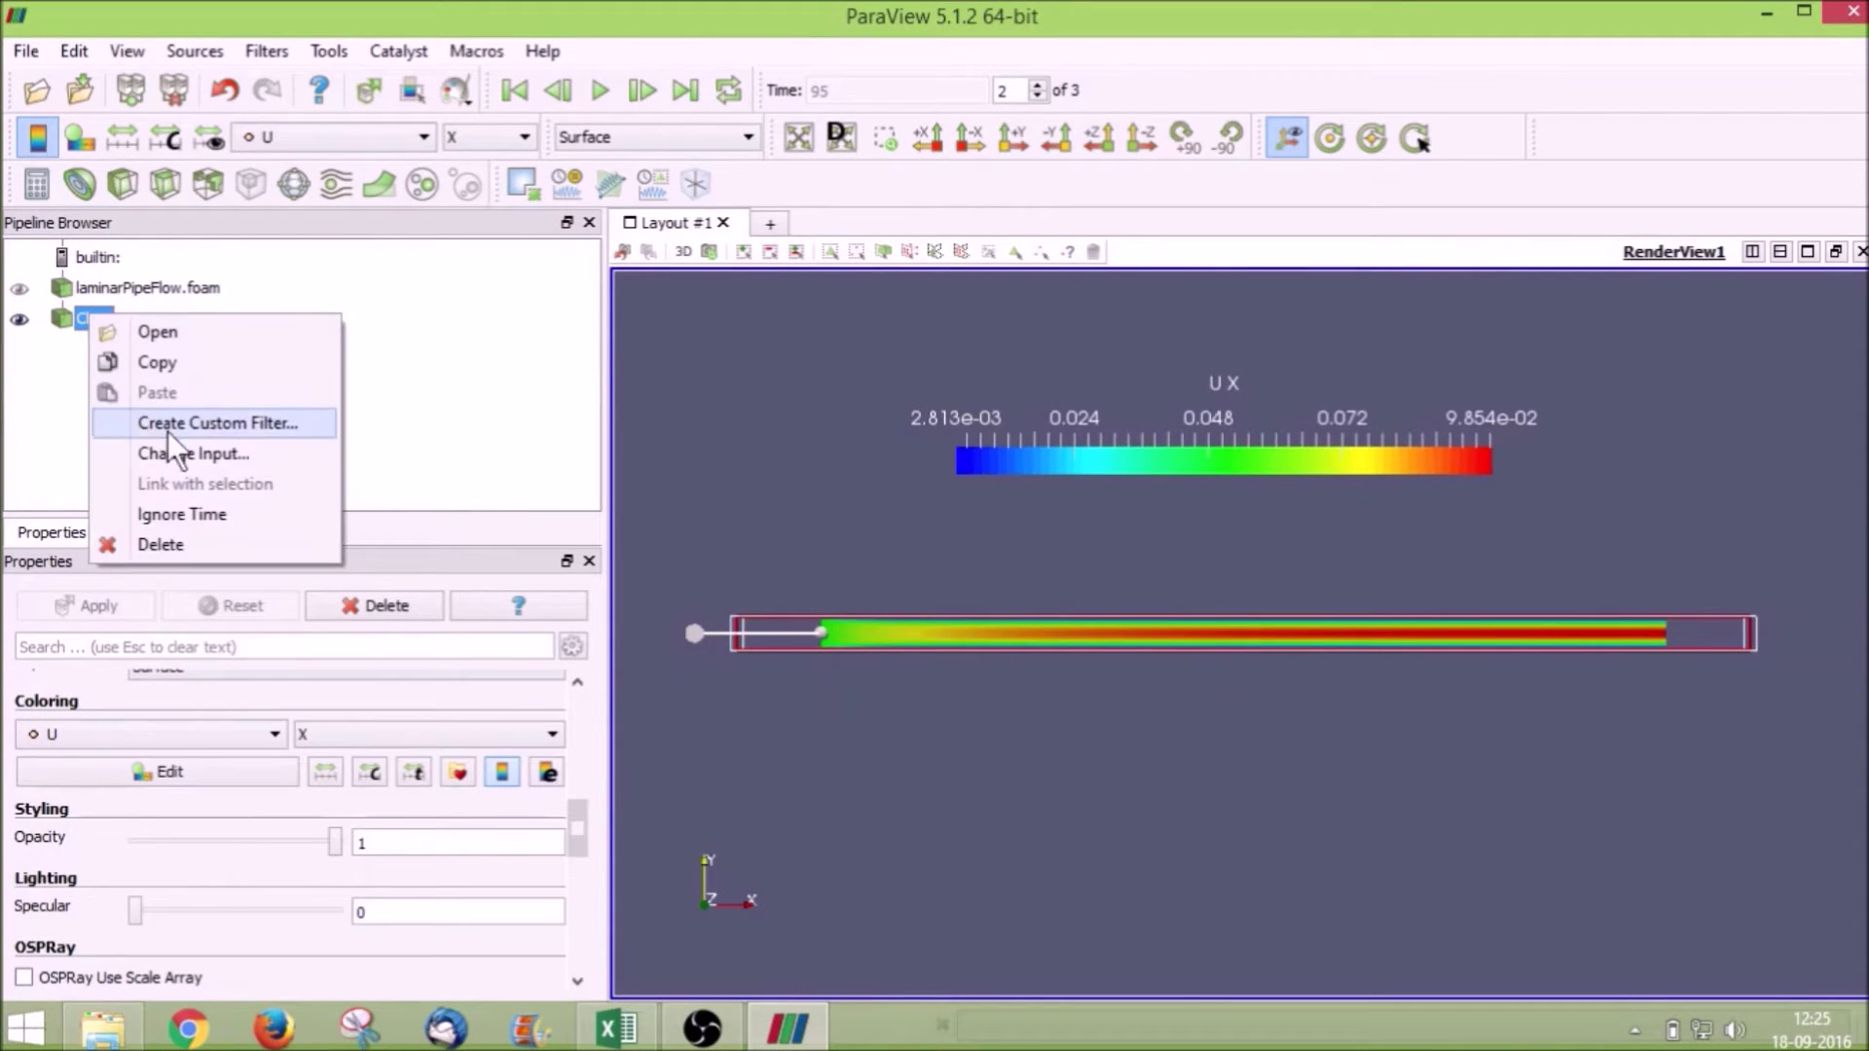
{"action": "left_click", "coordinate": [168, 546]}
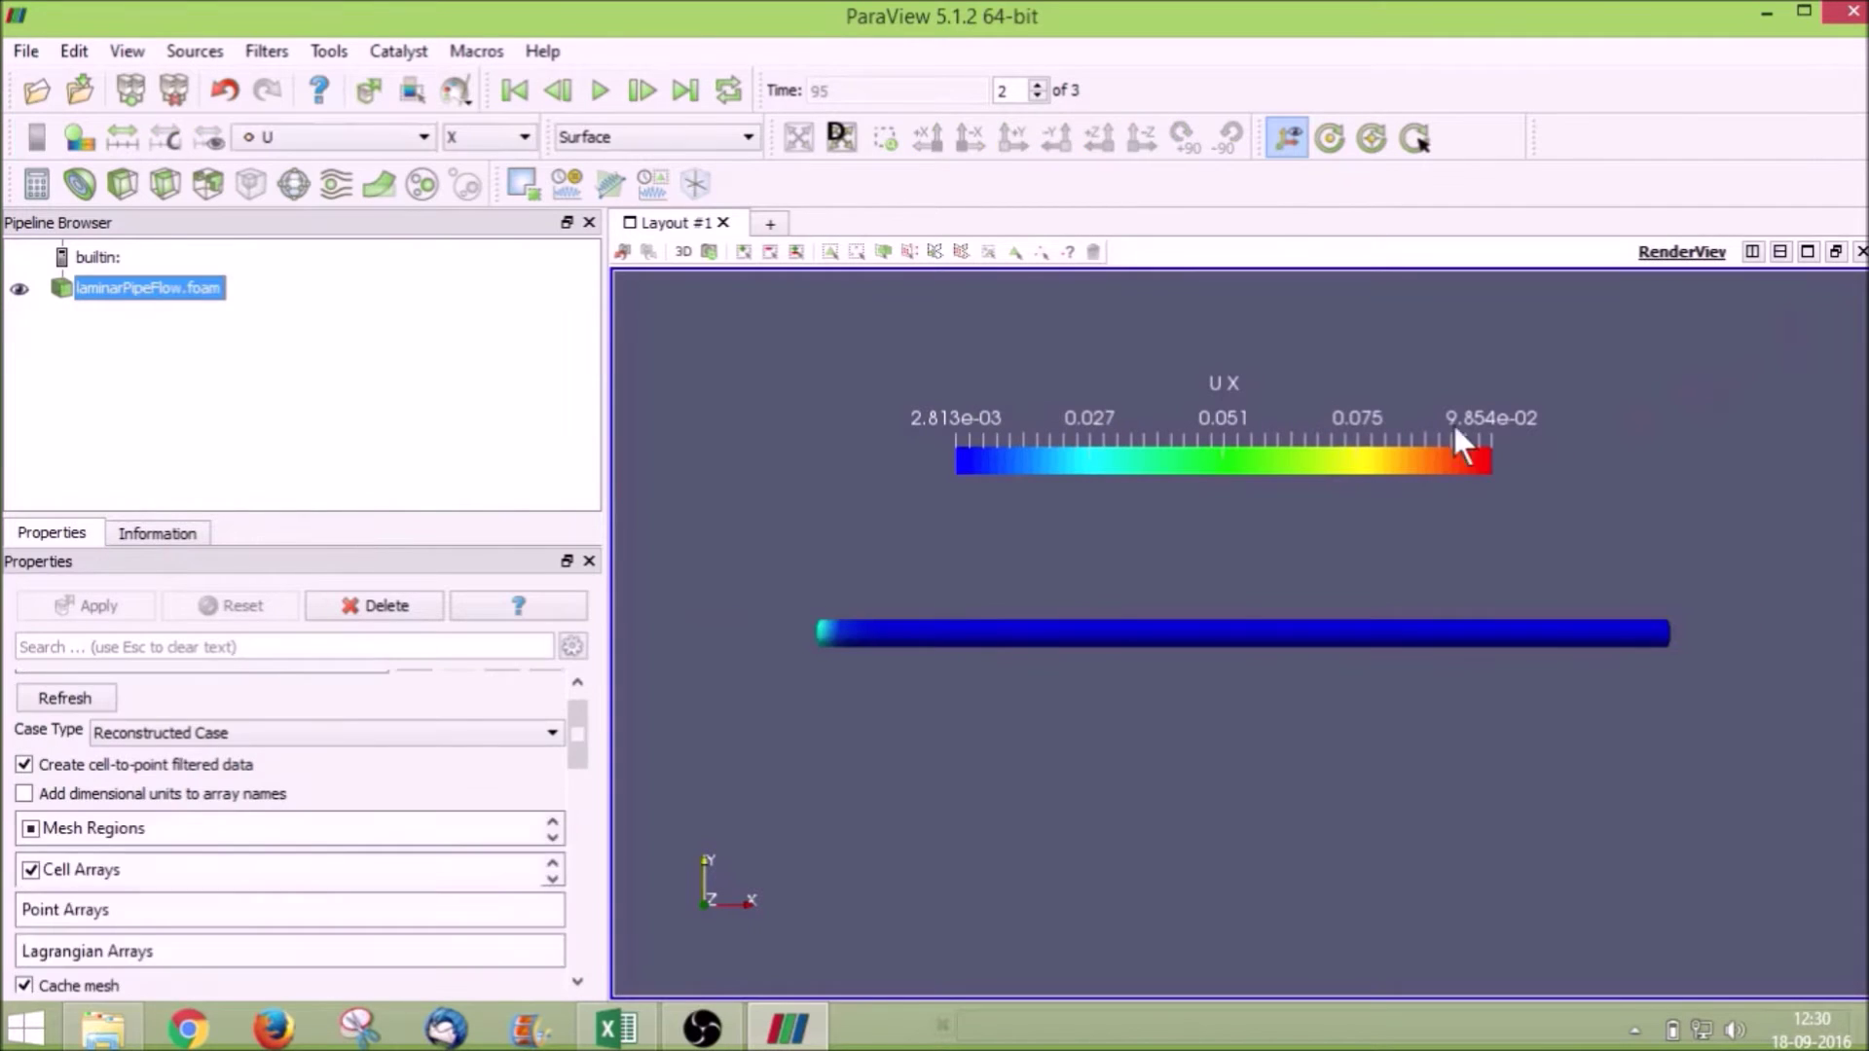
- Add a Plot Over Line filter with X at 0 and Y running from -0.005 to 0.005
{"action": "left_click", "coordinate": [284, 52]}
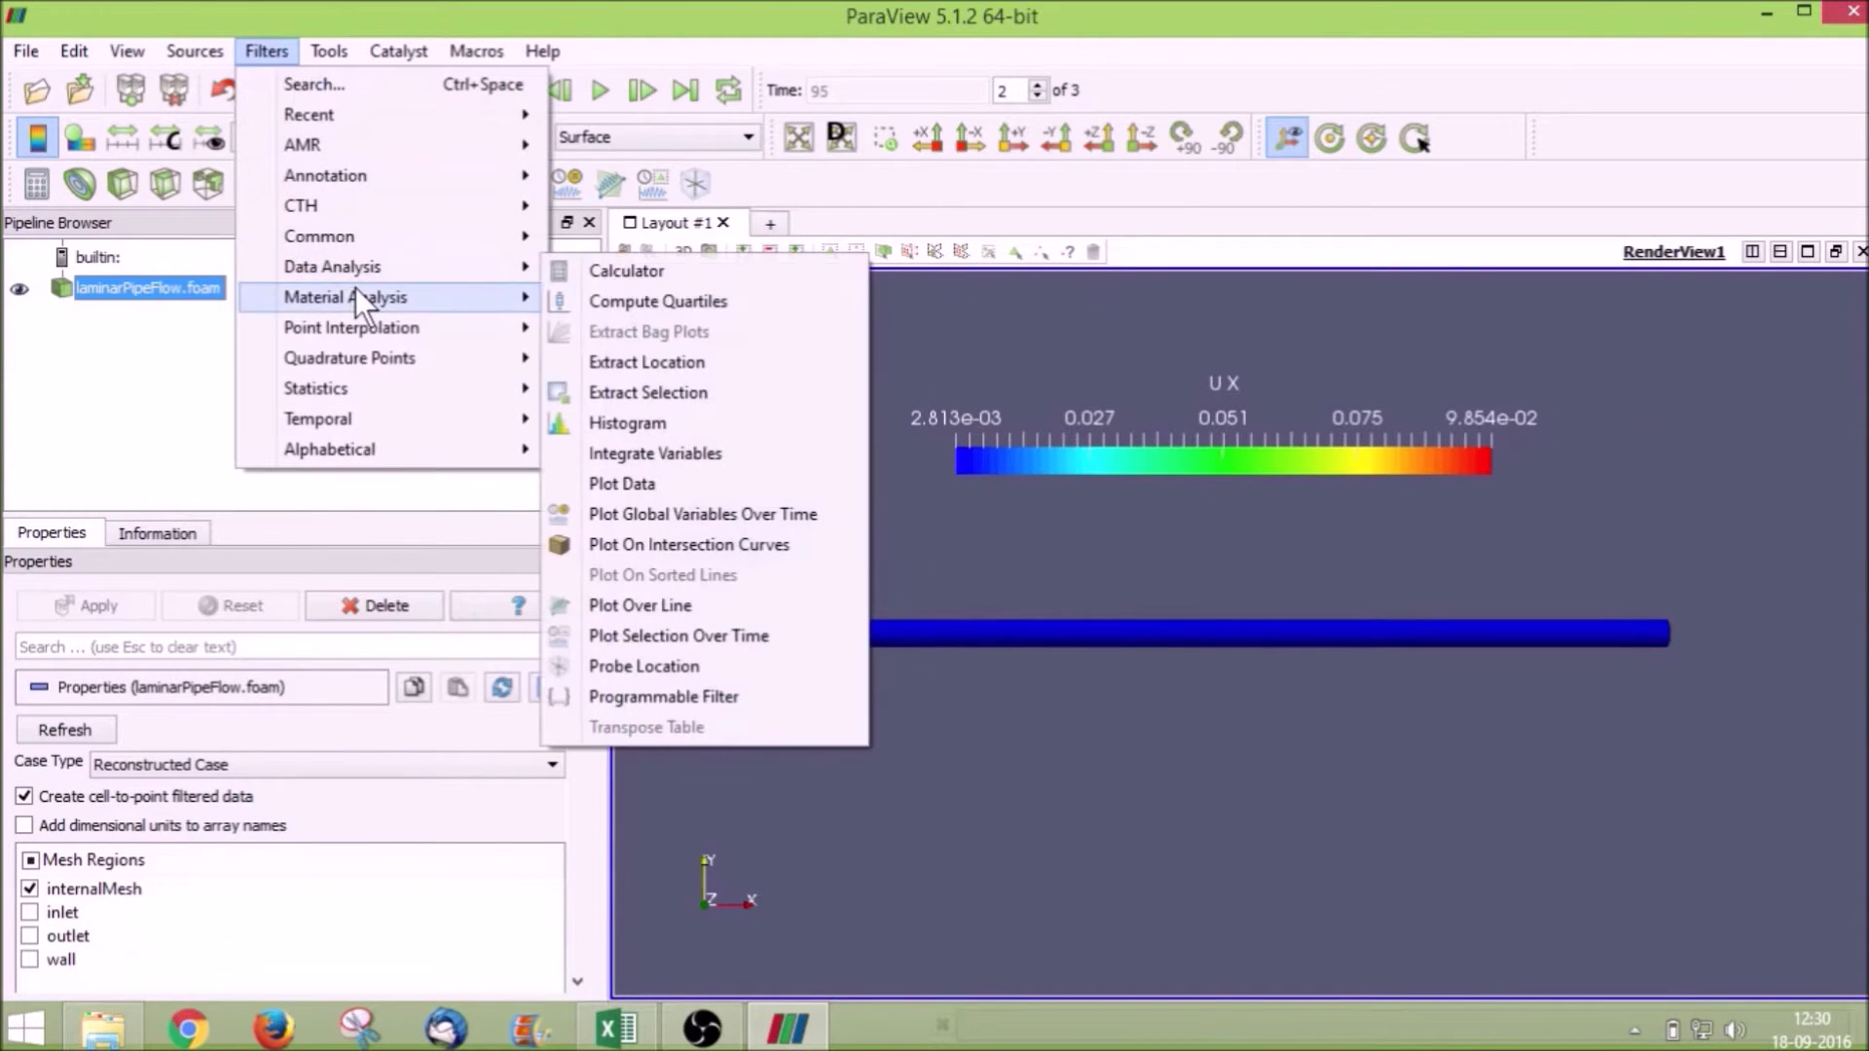
{"action": "left_click", "coordinate": [623, 607]}
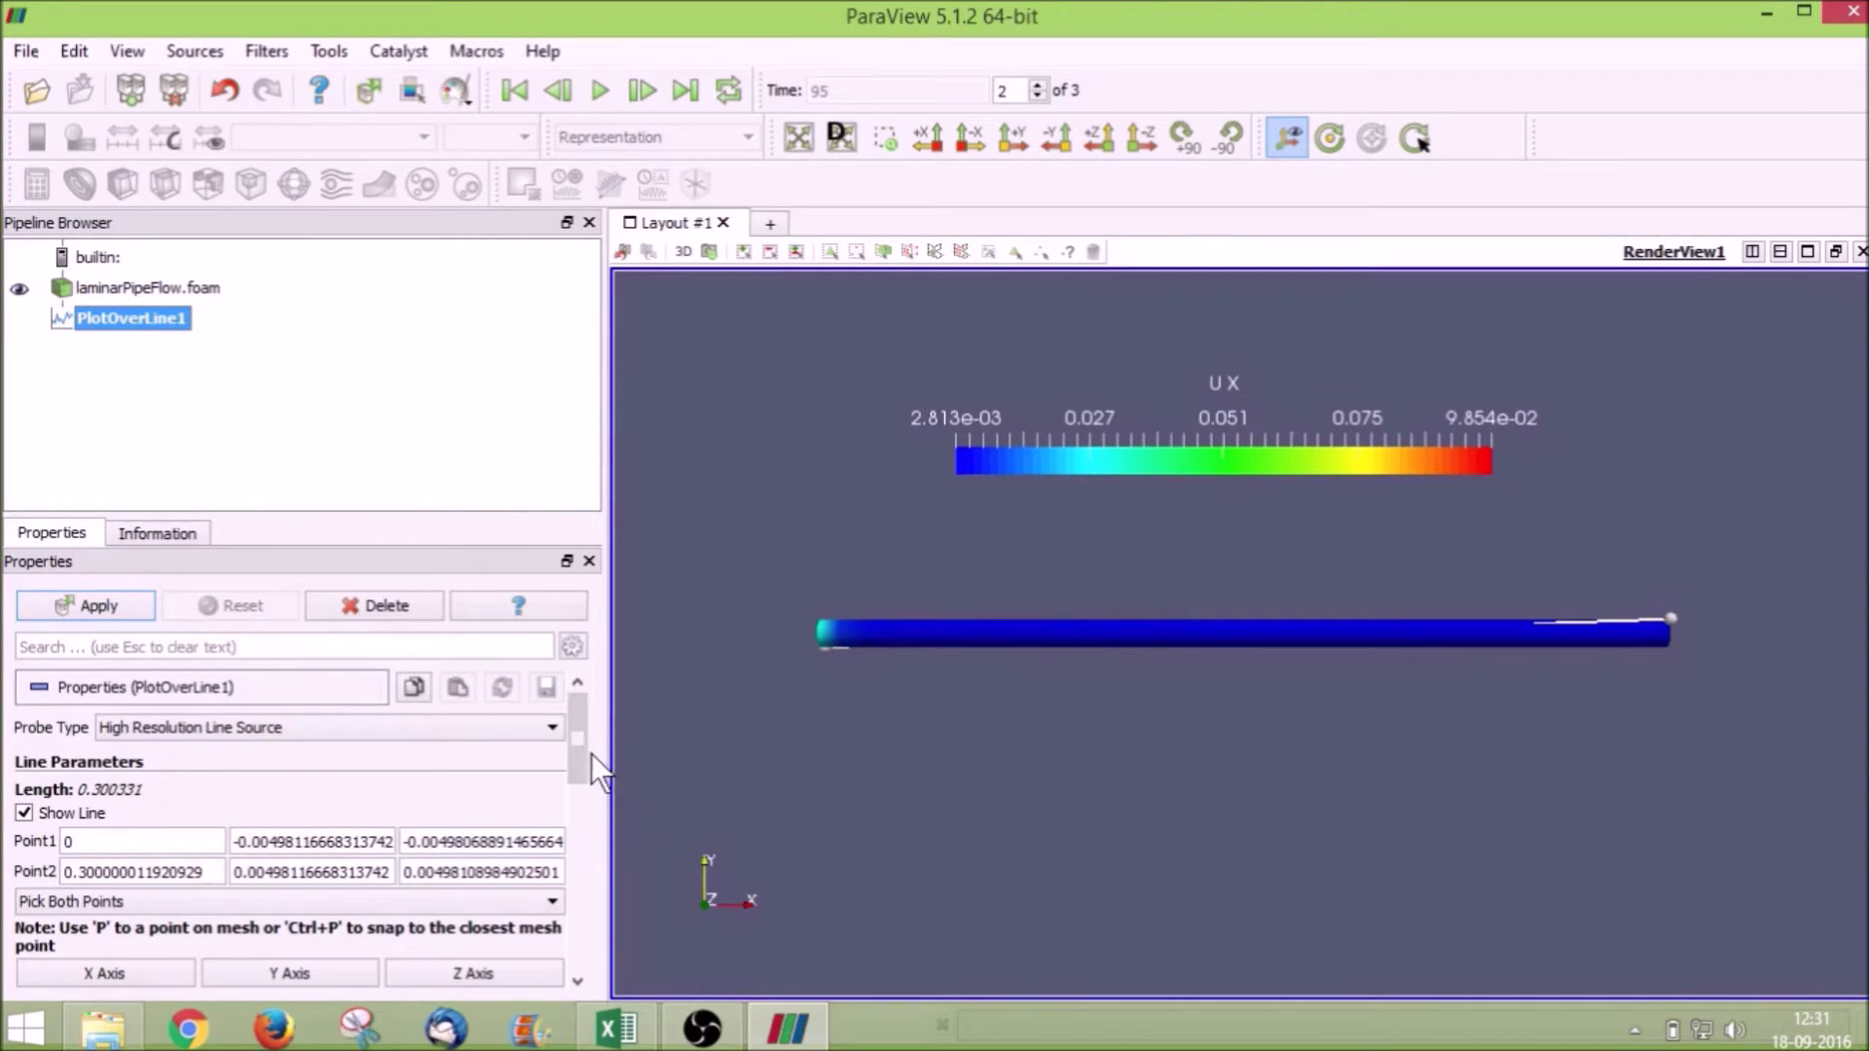
{"action": "triple_click", "coordinate": [171, 872]}
{"action": "type", "text": "0"}
{"action": "triple_click", "coordinate": [281, 843]}
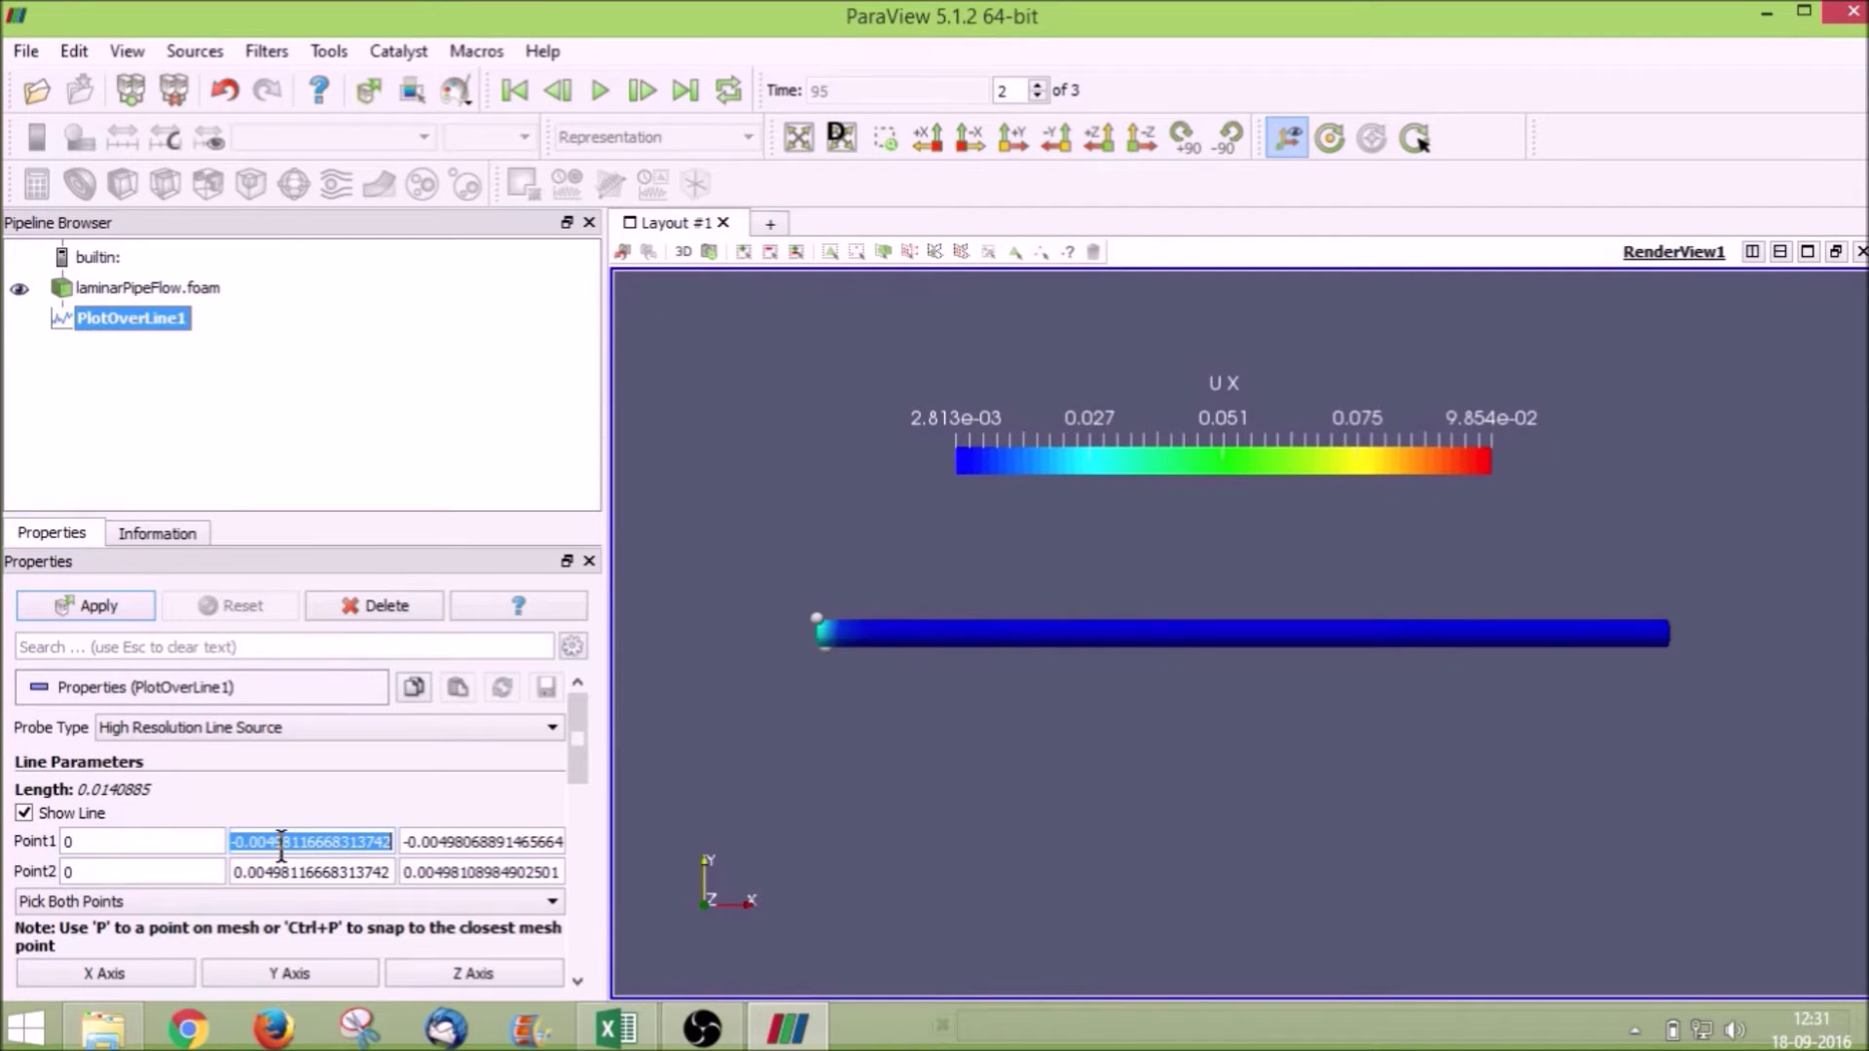
{"action": "type", "text": "-0.005"}
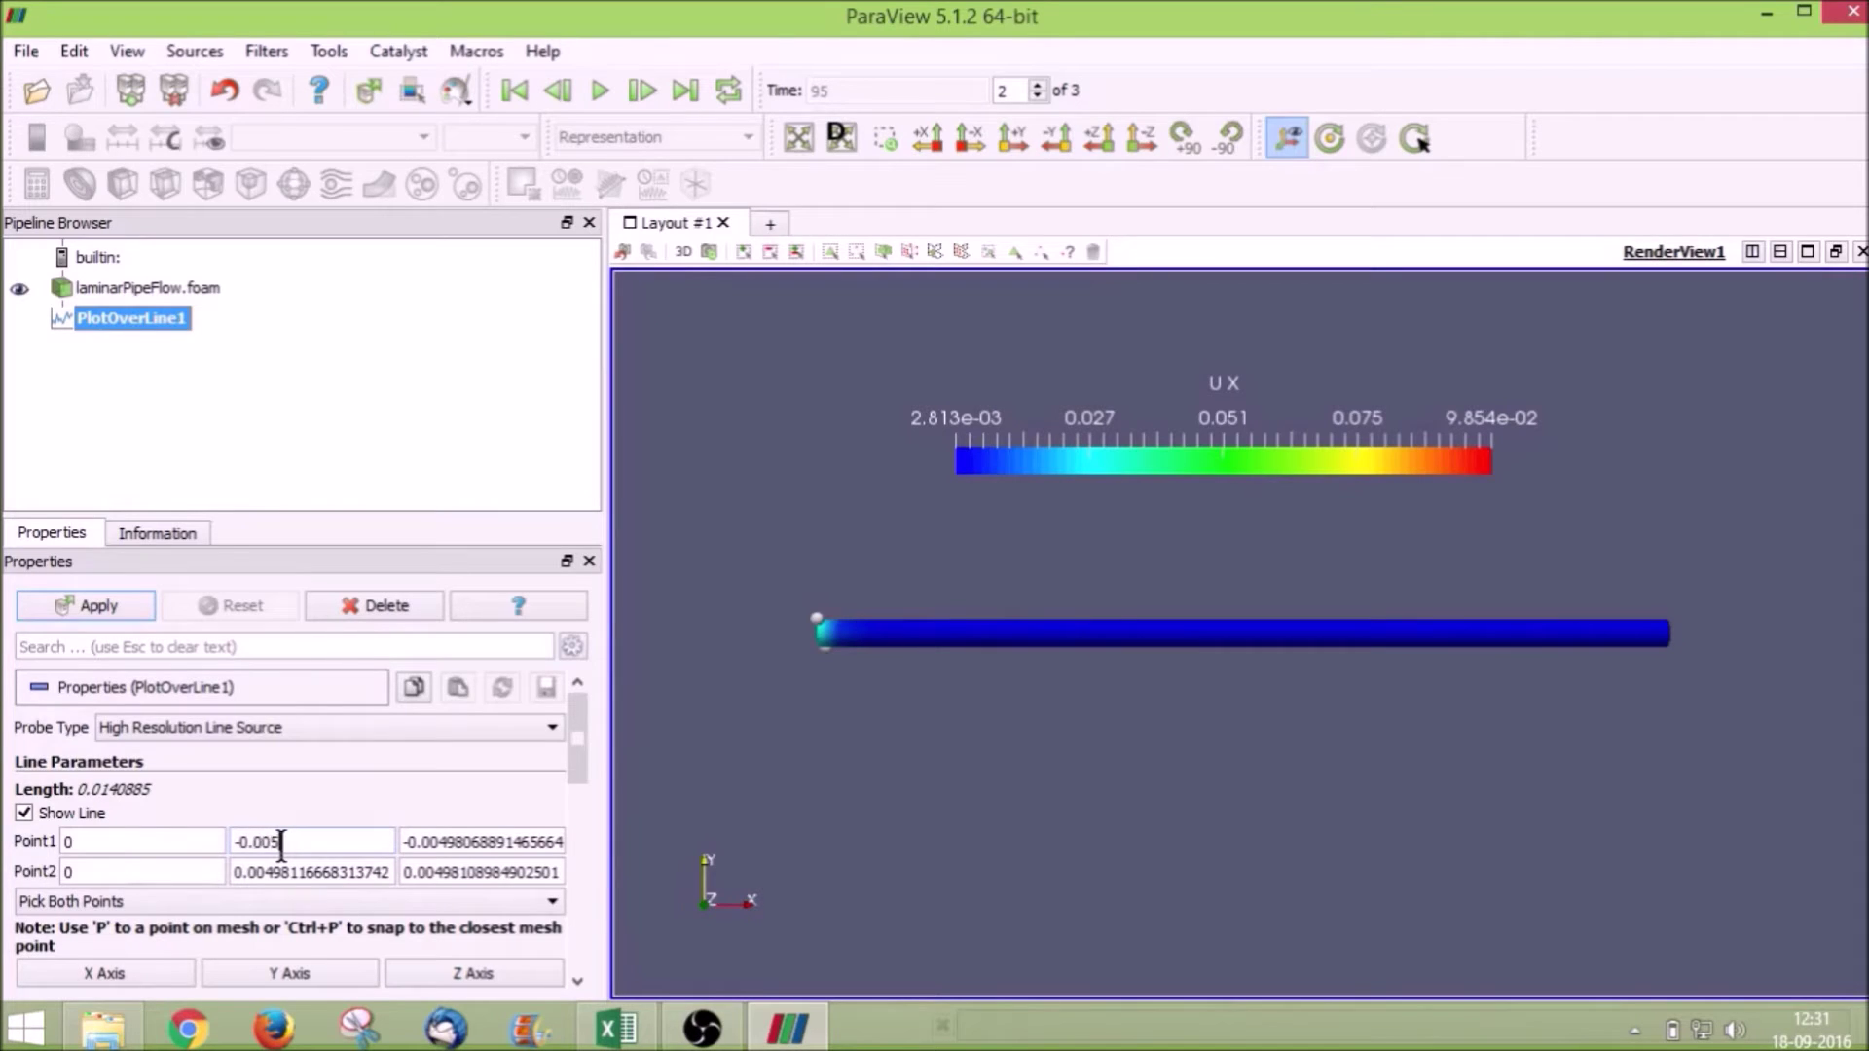
{"action": "double_click", "coordinate": [285, 872]}
{"action": "type", "text": "0.005"}
- Set the Z coordinate of both line endpoints to 0
{"action": "left_click", "coordinate": [440, 842]}
{"action": "double_click", "coordinate": [440, 842]}
{"action": "key", "text": "BackSpace"}
{"action": "type", "text": "0"}
{"action": "double_click", "coordinate": [439, 873]}
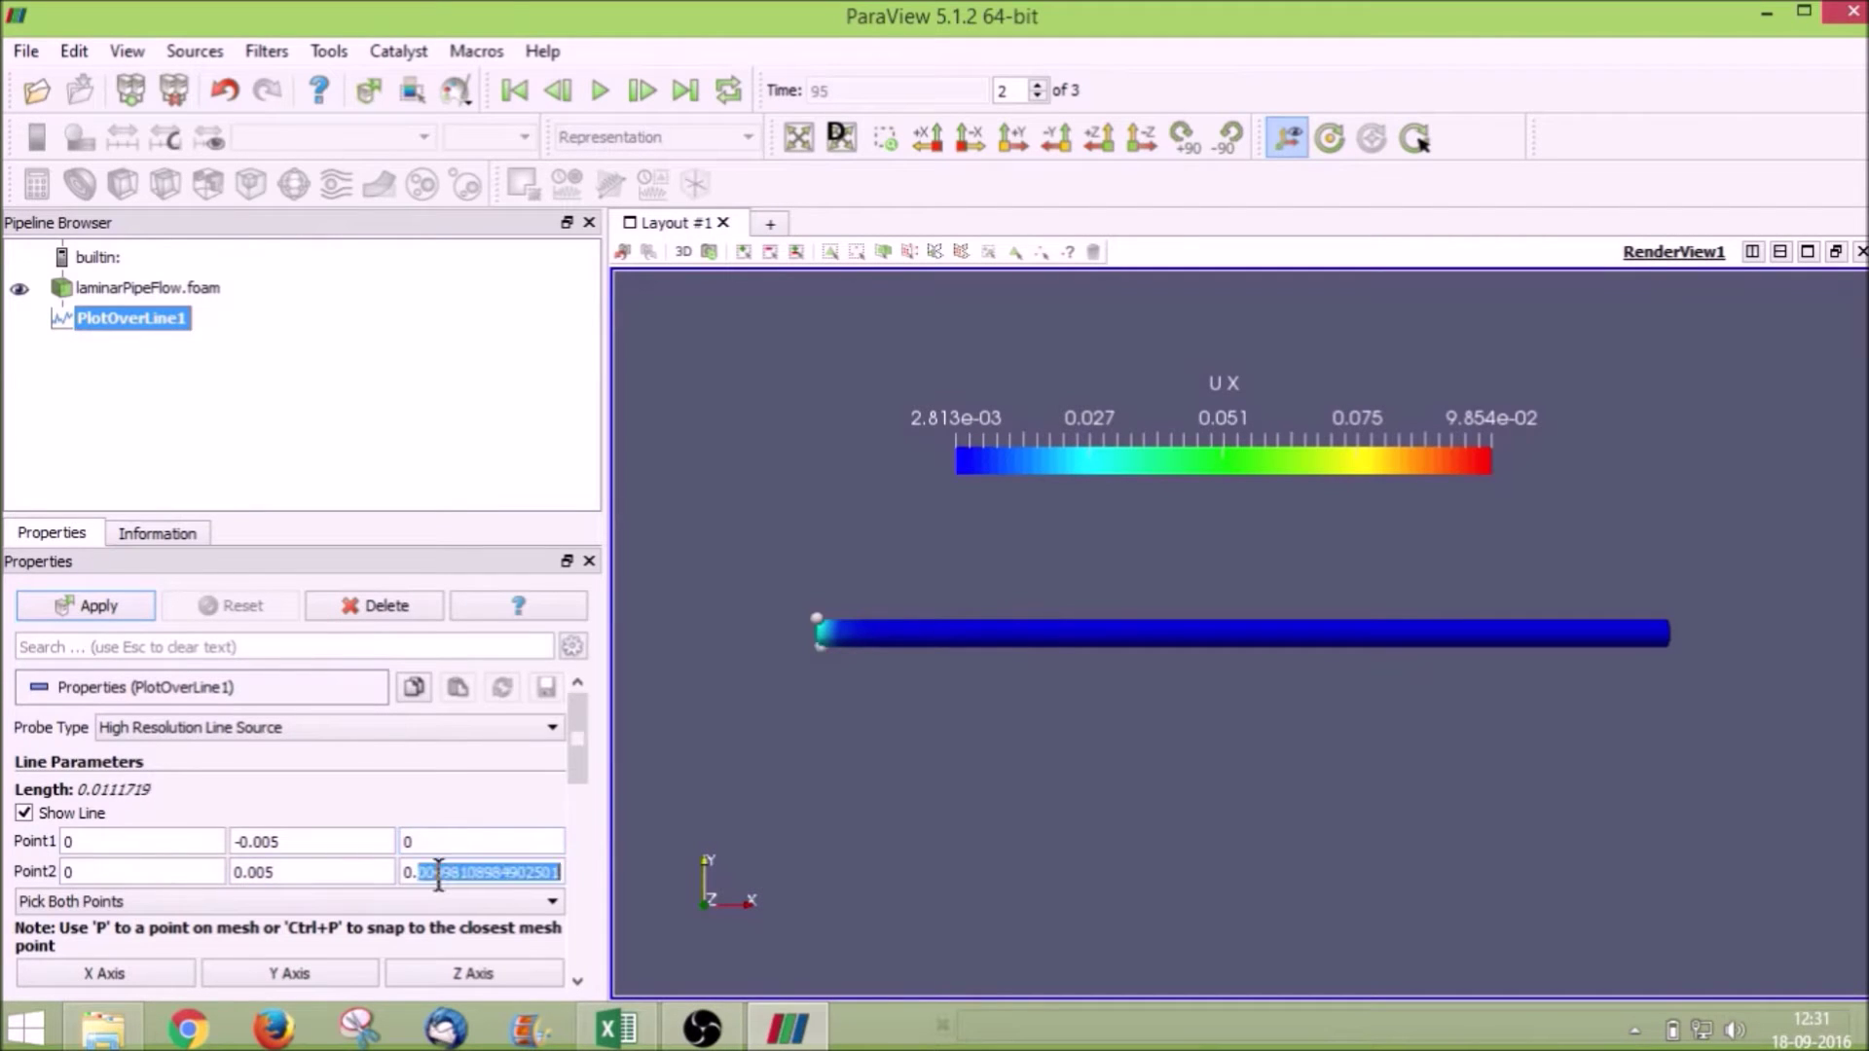
{"action": "triple_click", "coordinate": [439, 873]}
{"action": "type", "text": "0"}
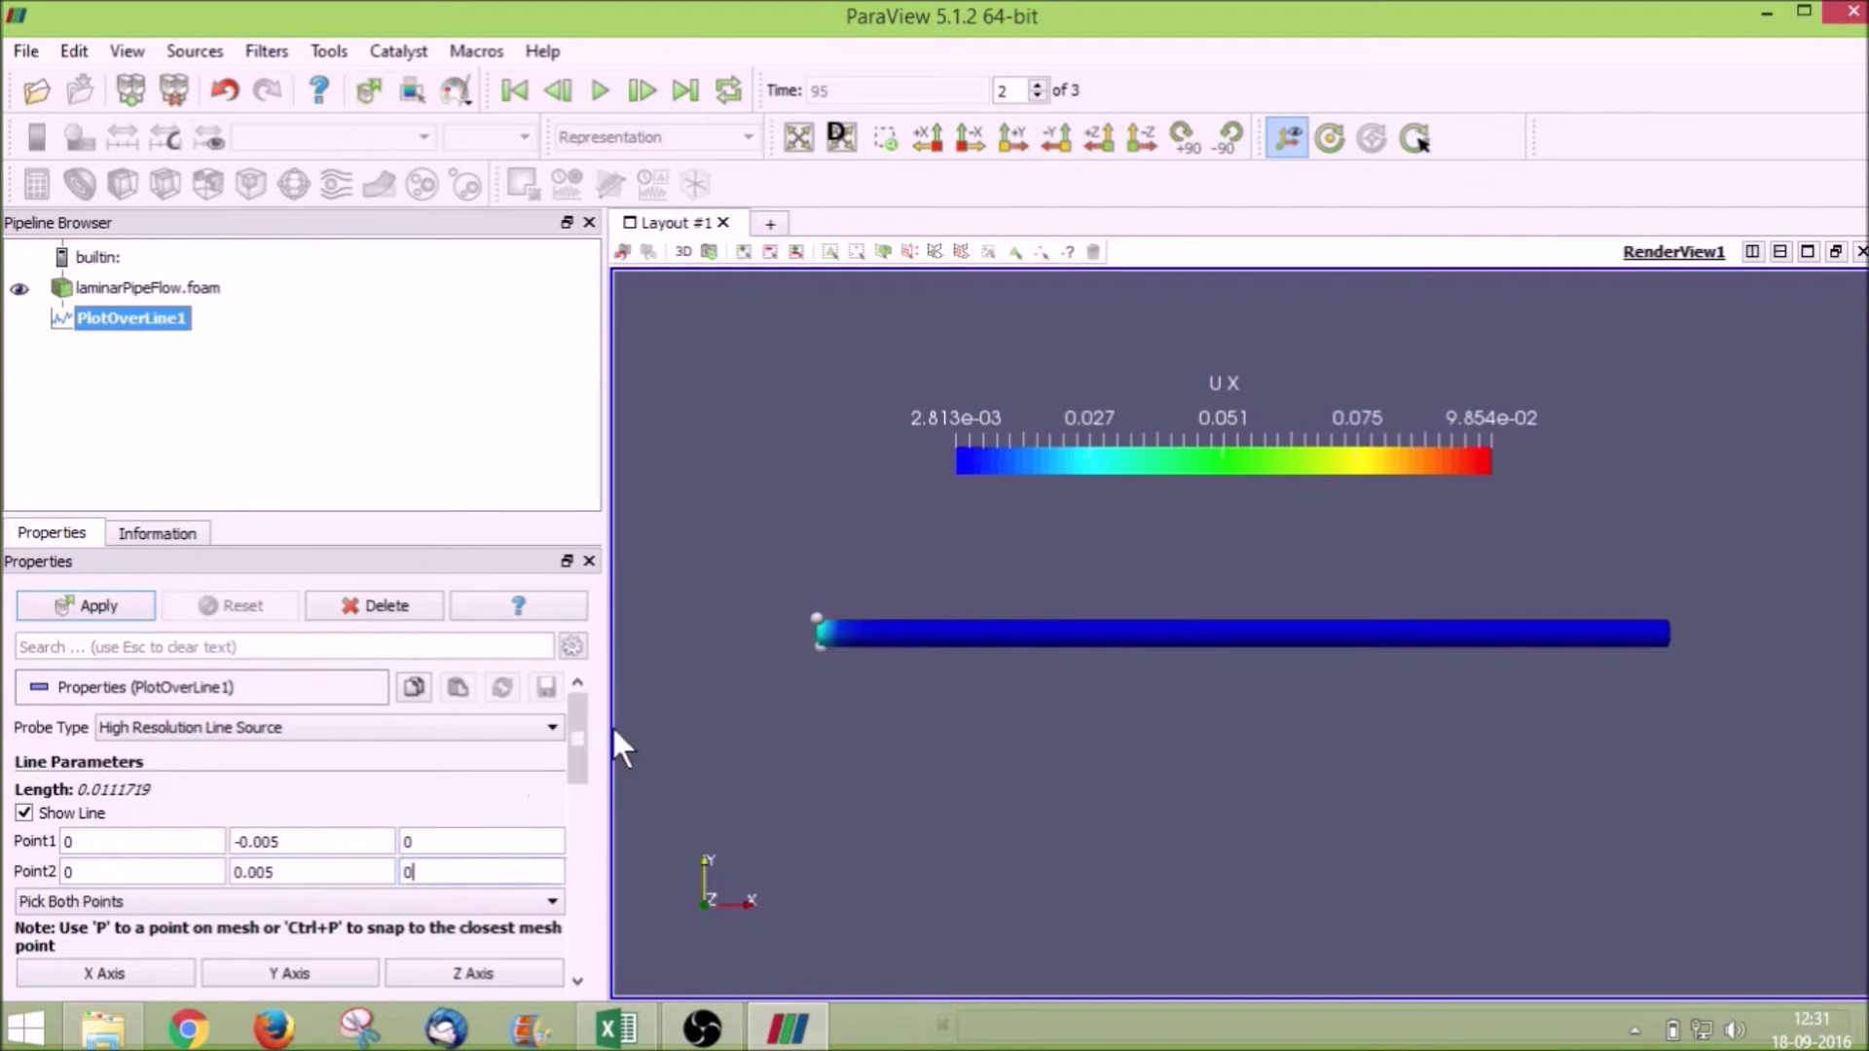
{"action": "left_click_drag", "start_coordinate": [580, 747], "coordinate": [582, 821]}
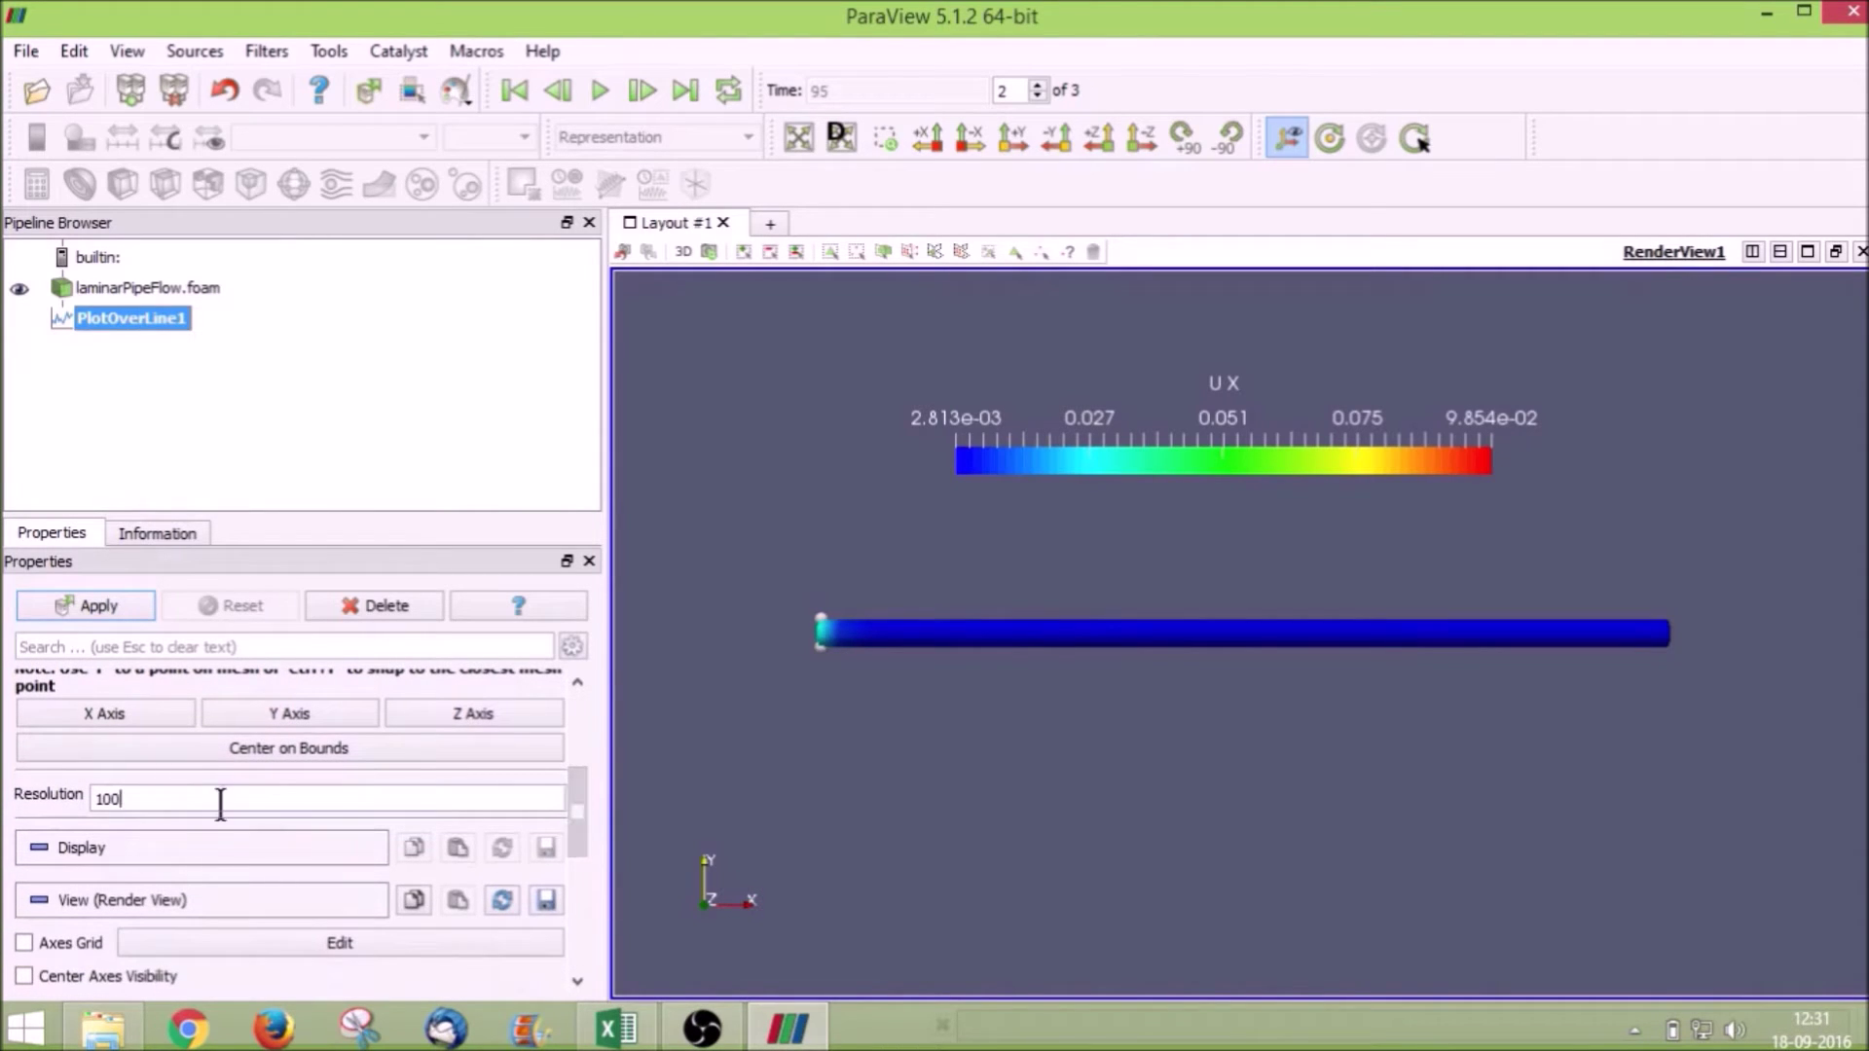
- Set the probe resolution to 1000, apply it, and widen the resulting line chart view
{"action": "type", "text": "0"}
{"action": "left_click_drag", "start_coordinate": [575, 813], "coordinate": [564, 857]}
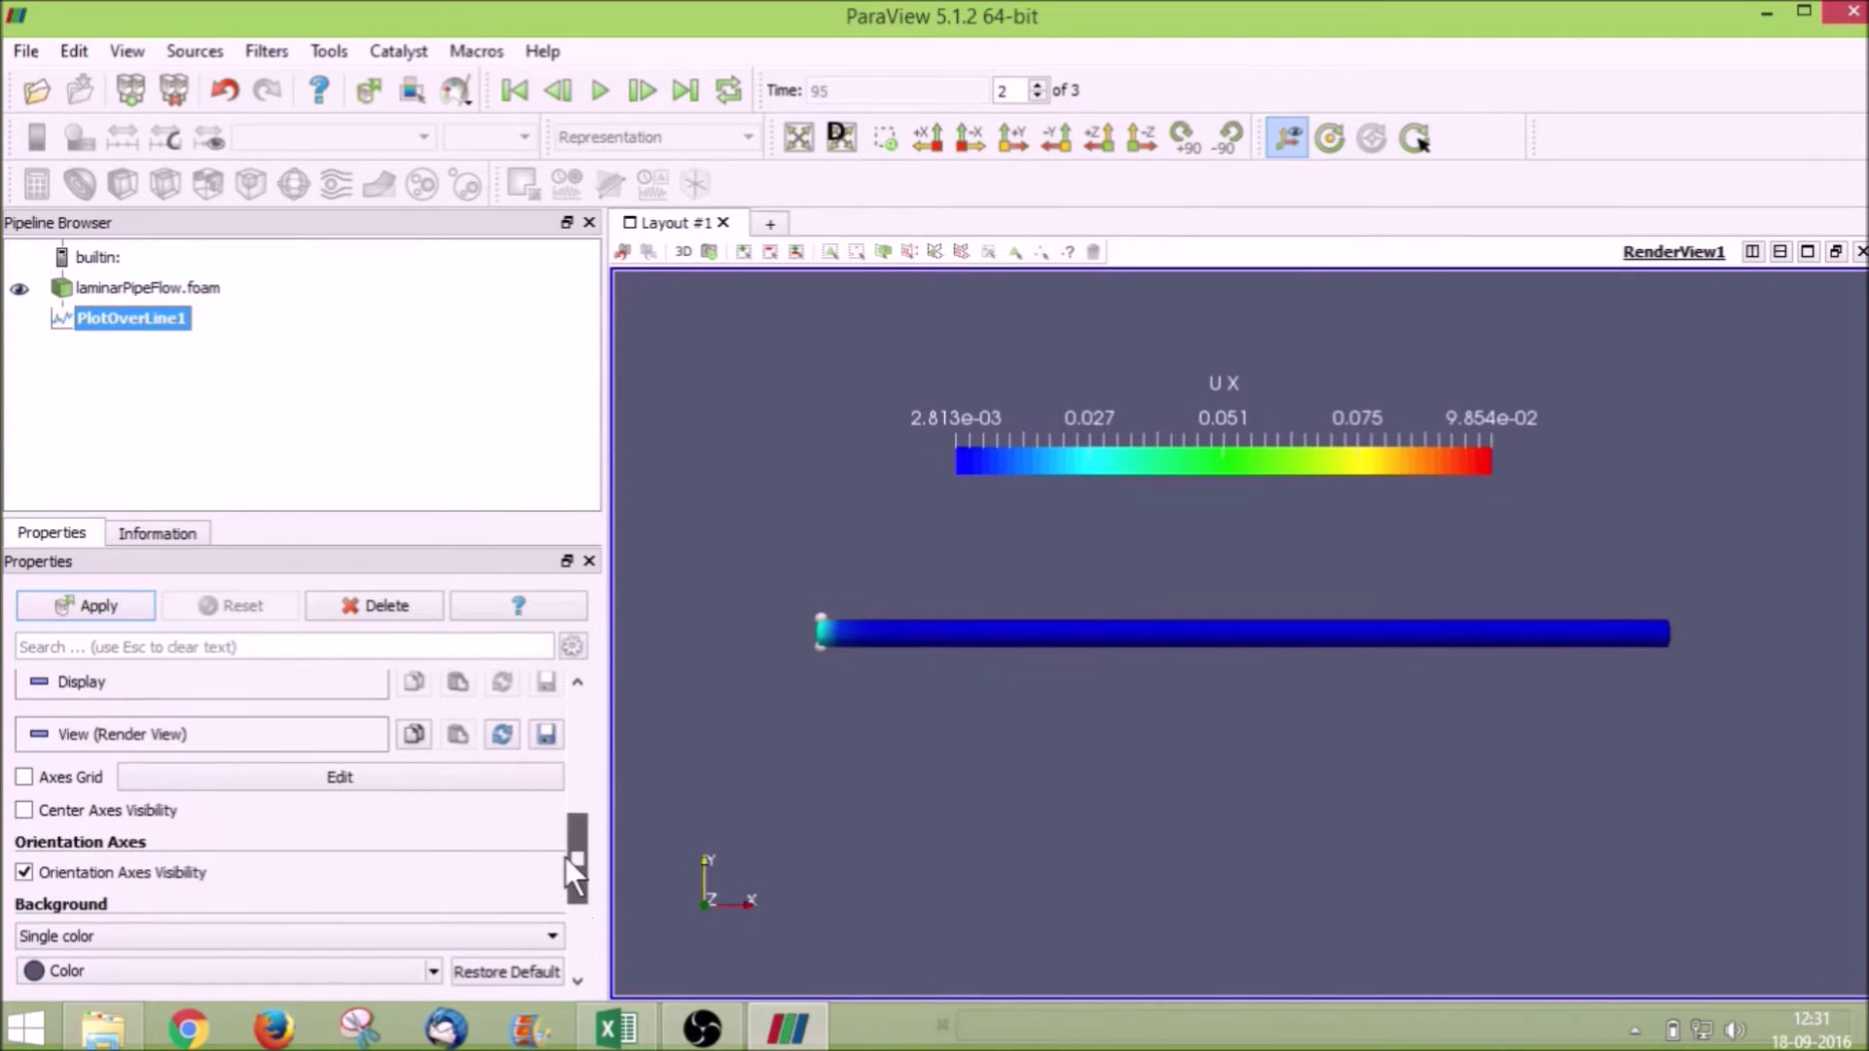
{"action": "left_click", "coordinate": [107, 605]}
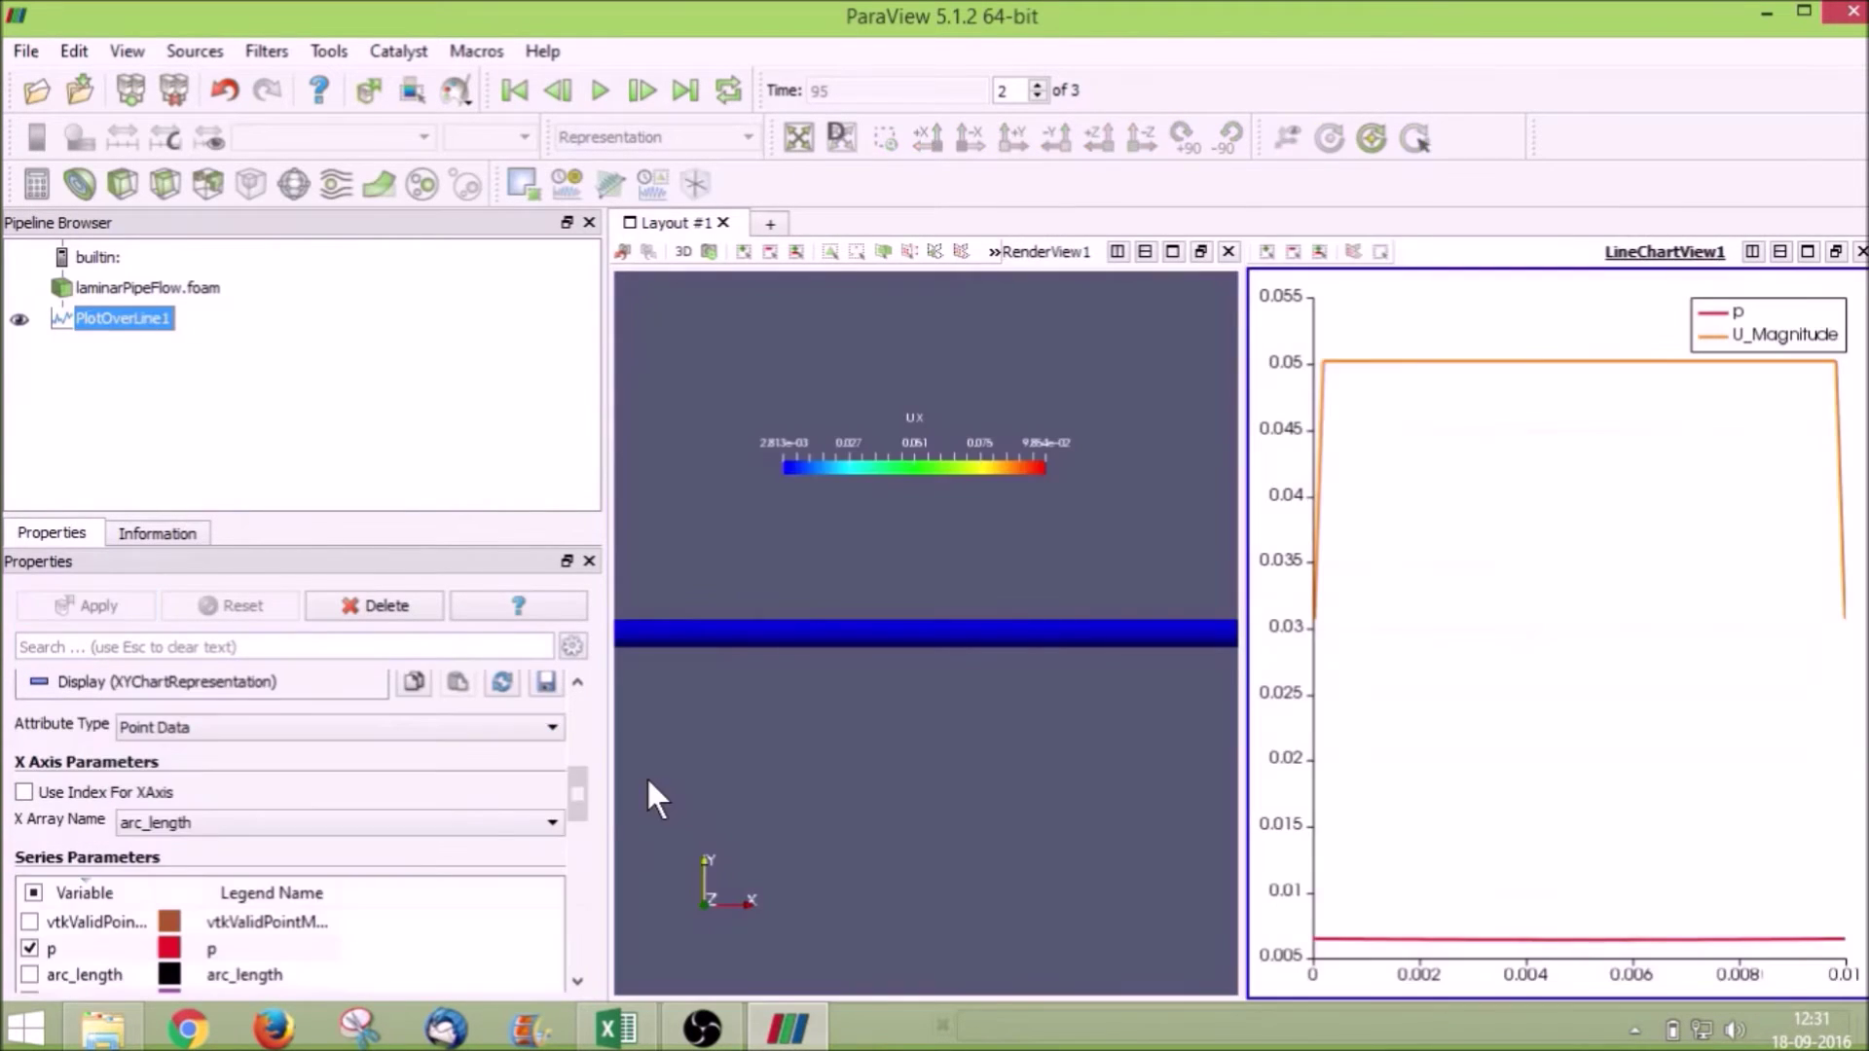
{"action": "left_click_drag", "start_coordinate": [574, 778], "coordinate": [582, 812]}
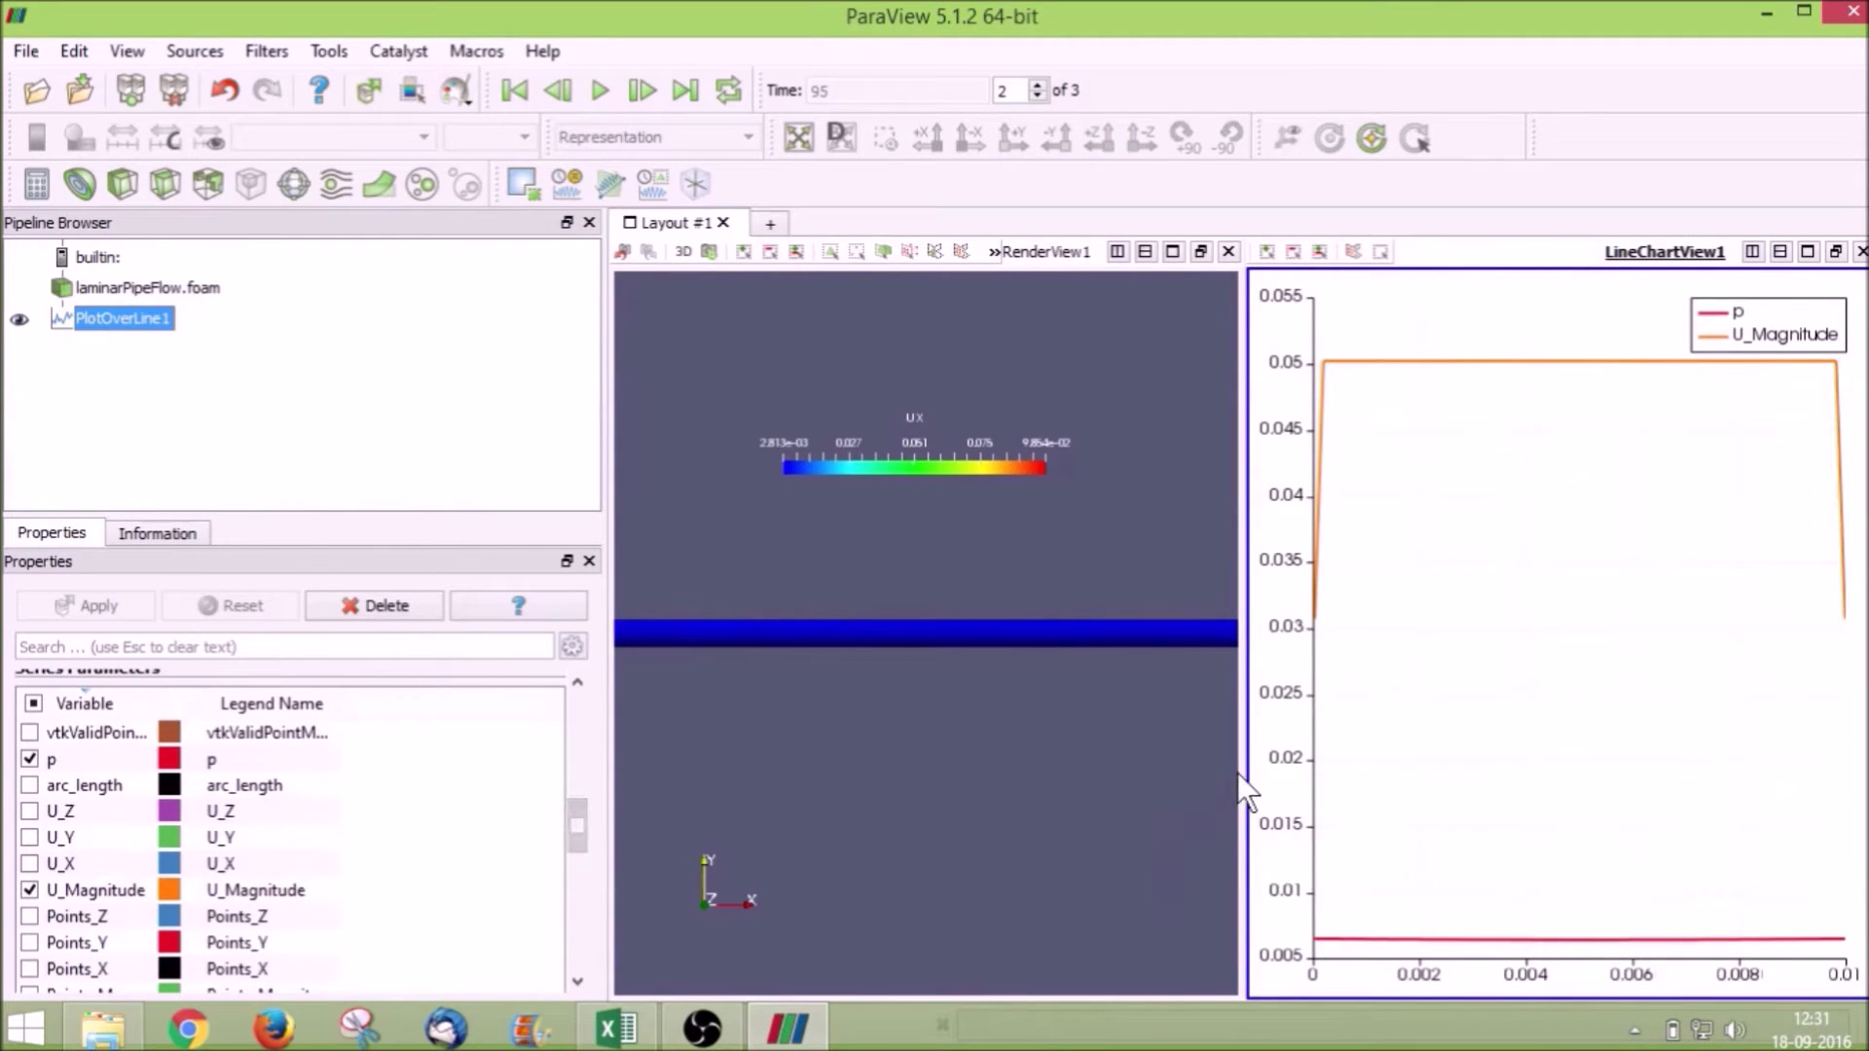
{"action": "left_click_drag", "start_coordinate": [1242, 775], "coordinate": [892, 774]}
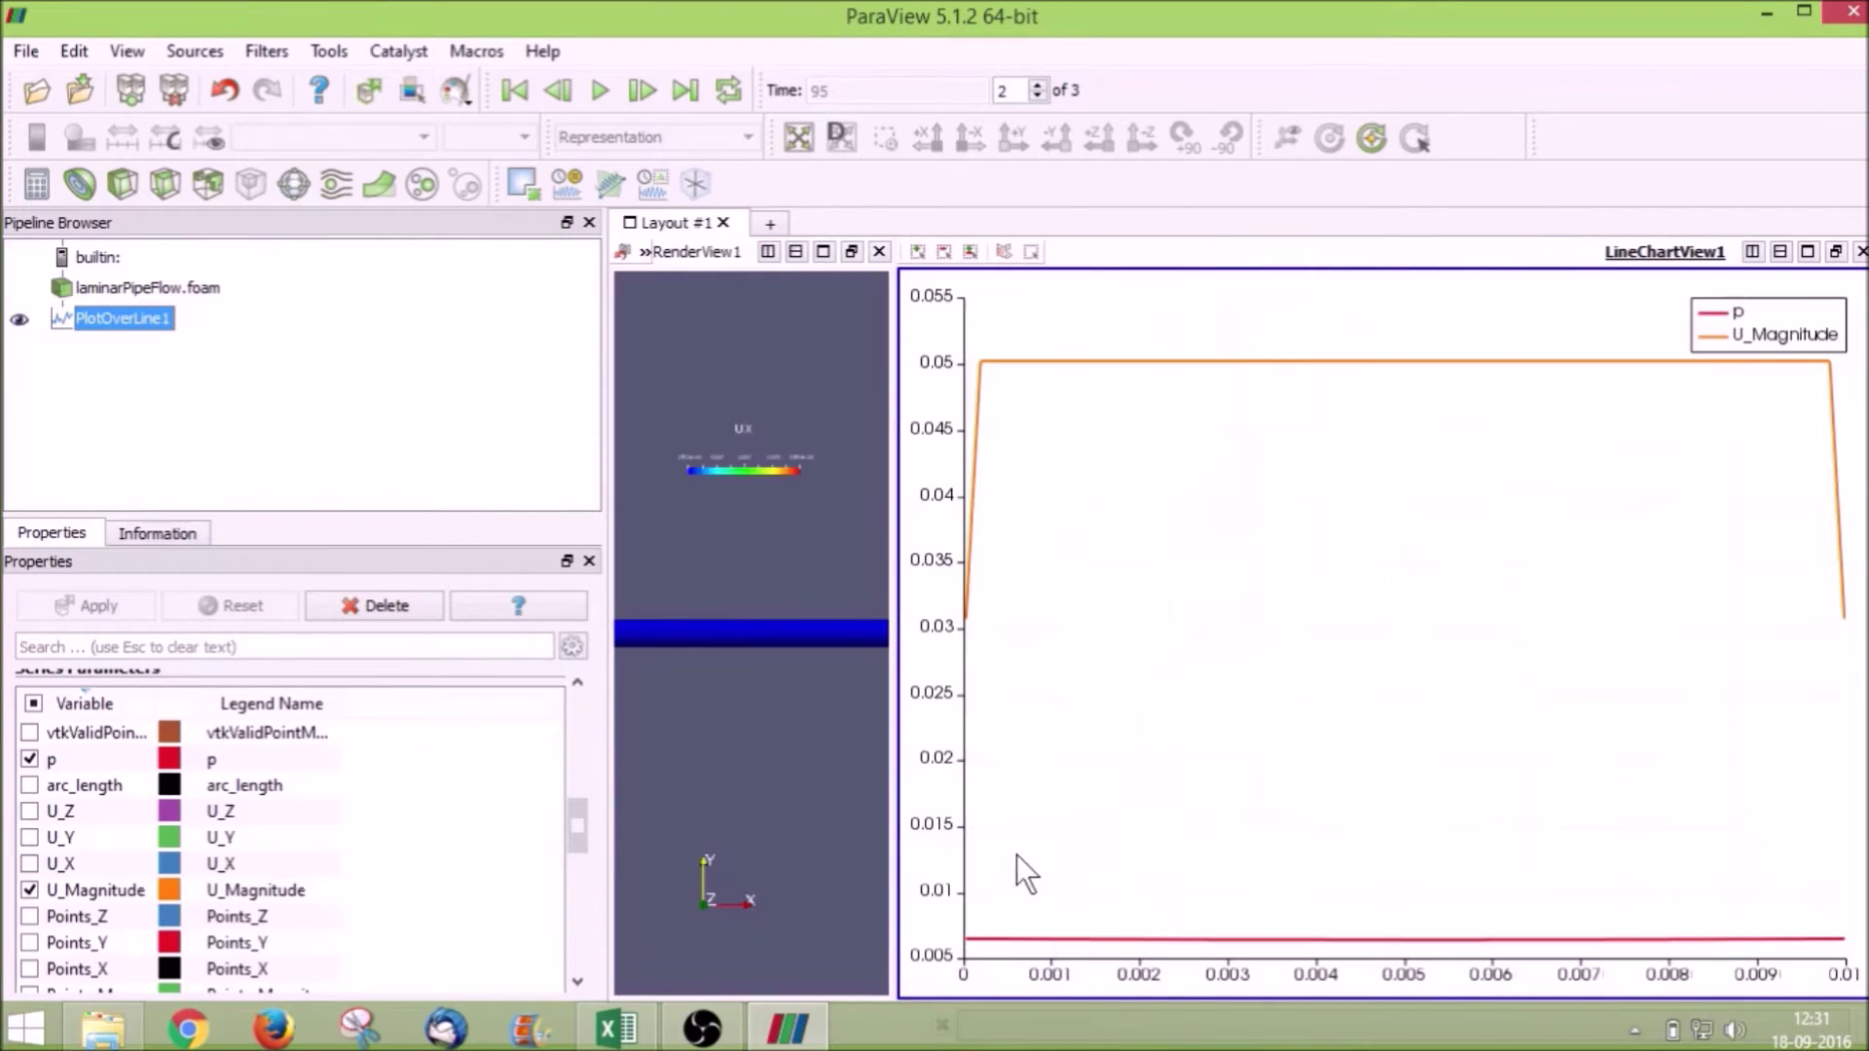
{"action": "mouse_move", "coordinate": [572, 828]}
{"action": "left_mouse_down"}
{"action": "mouse_move", "coordinate": [575, 843]}
{"action": "mouse_move", "coordinate": [578, 824]}
{"action": "left_mouse_up"}
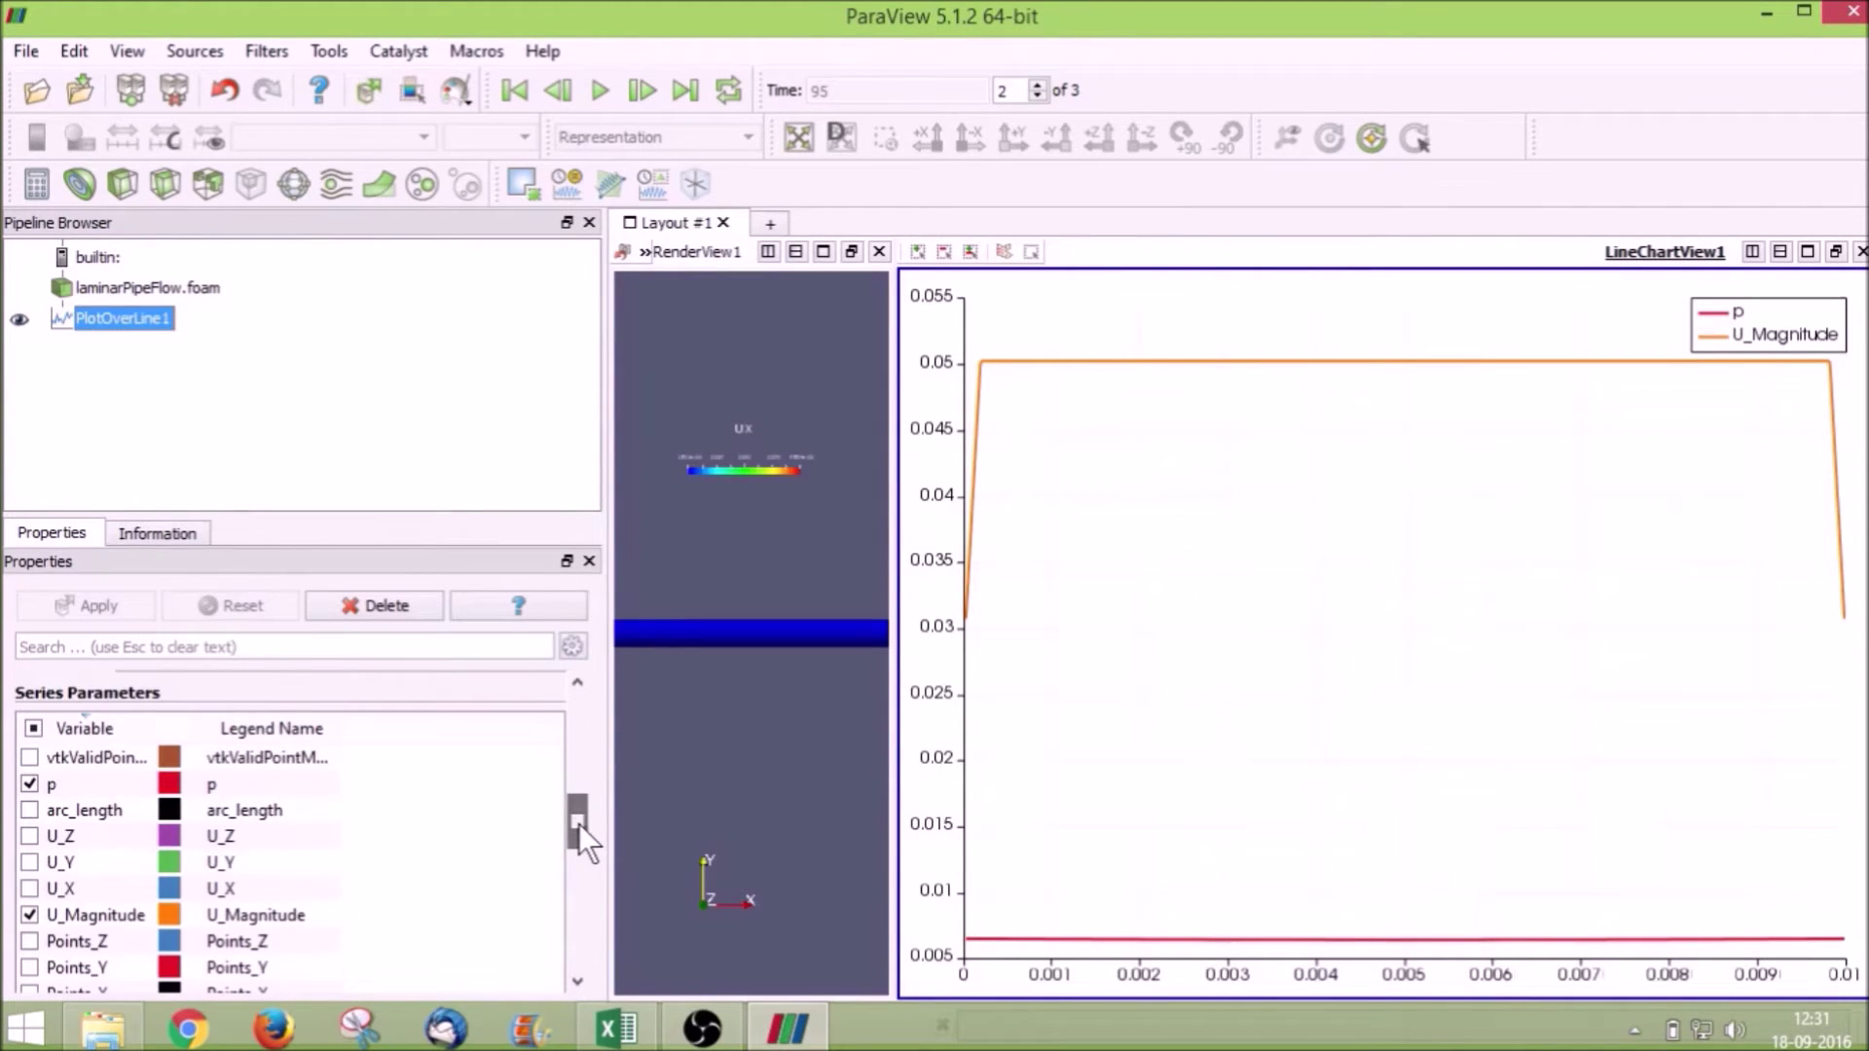
- Hide the p and U_Magnitude series so the chart shows only U_X
{"action": "left_click", "coordinate": [29, 785]}
{"action": "left_click_drag", "start_coordinate": [578, 806], "coordinate": [574, 843]}
{"action": "left_click", "coordinate": [20, 757]}
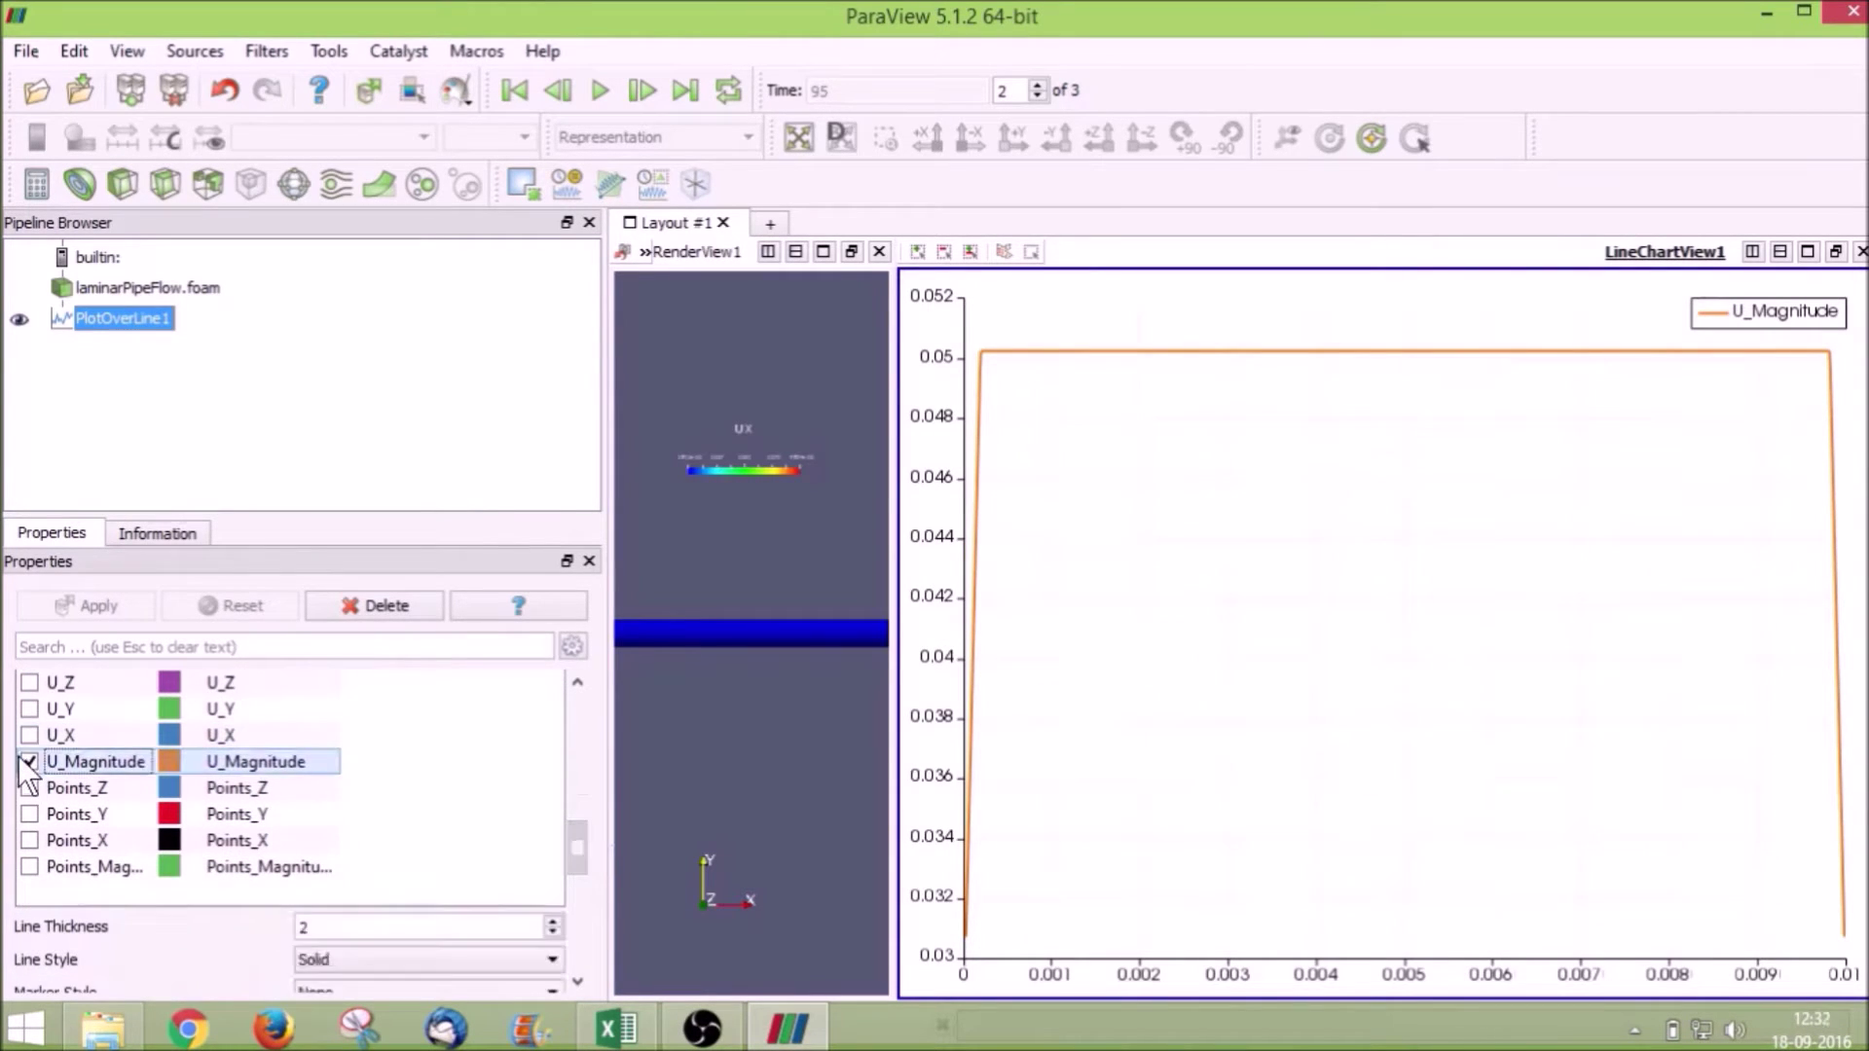
{"action": "left_click", "coordinate": [26, 760]}
{"action": "left_click", "coordinate": [31, 734]}
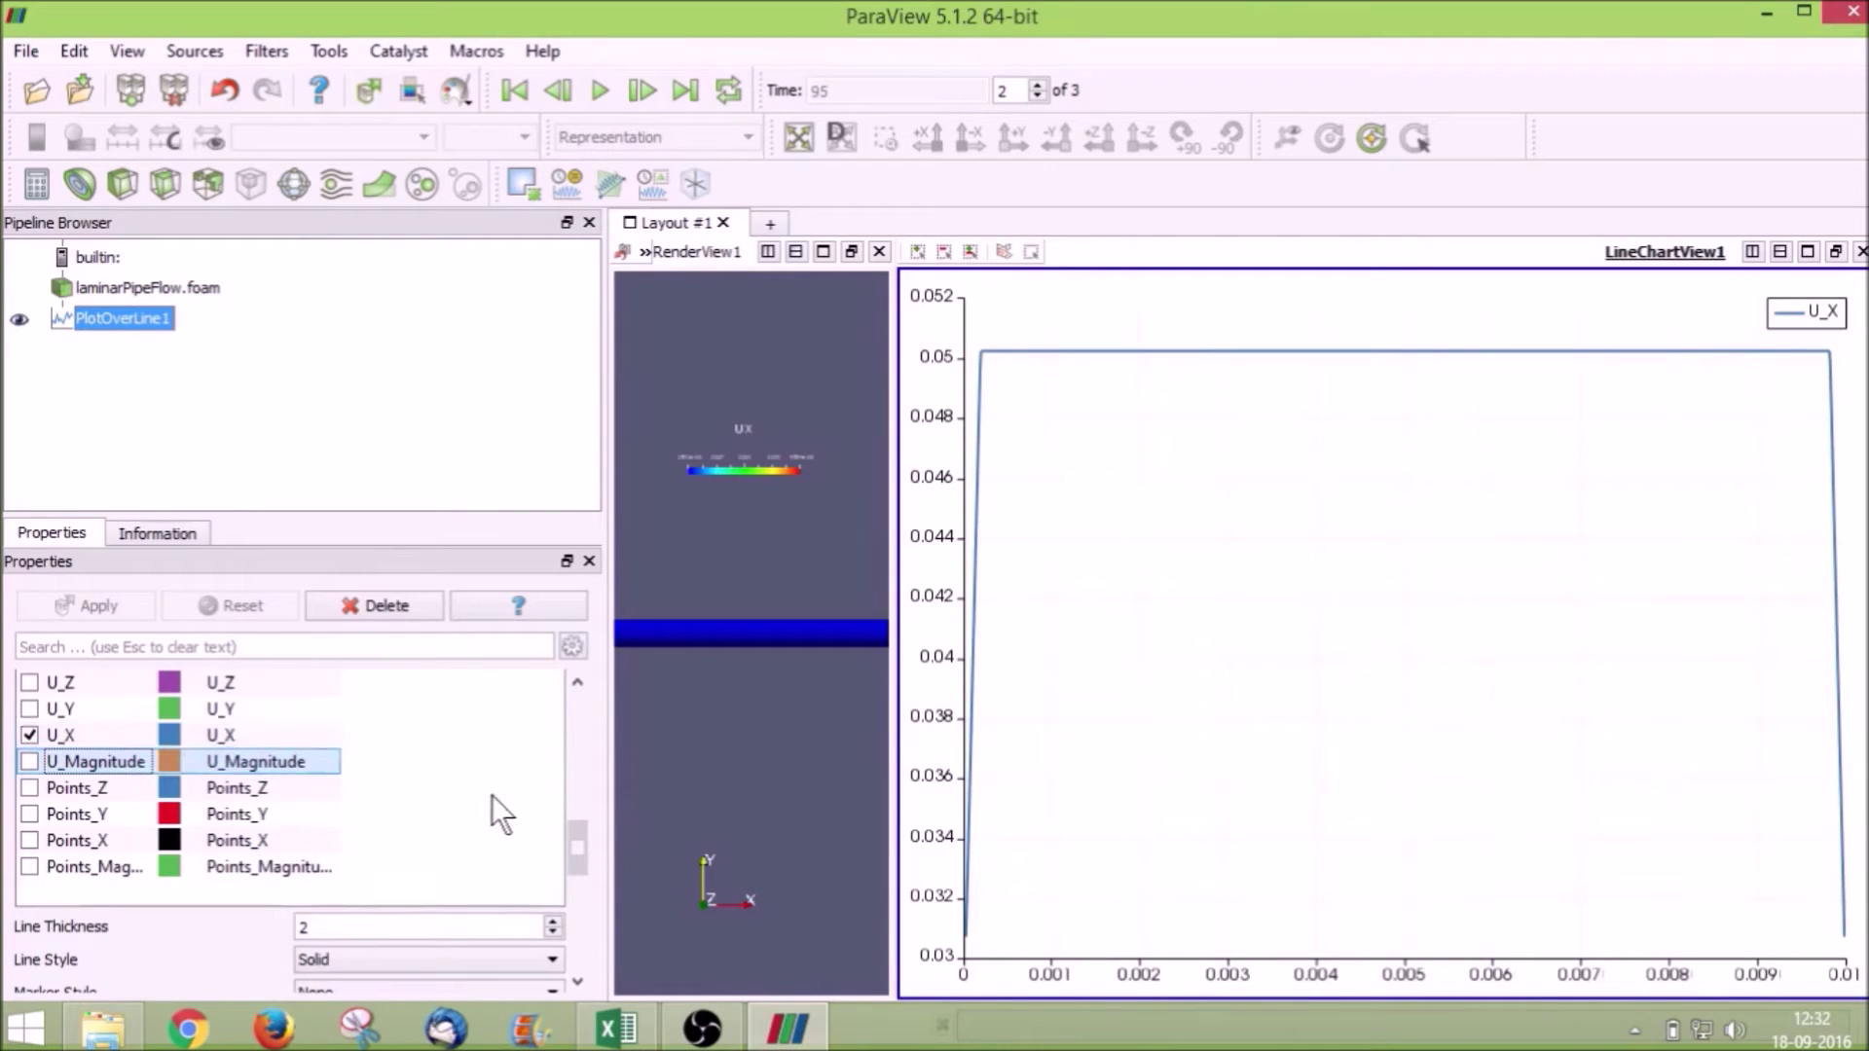
{"action": "left_click_drag", "start_coordinate": [575, 834], "coordinate": [577, 932]}
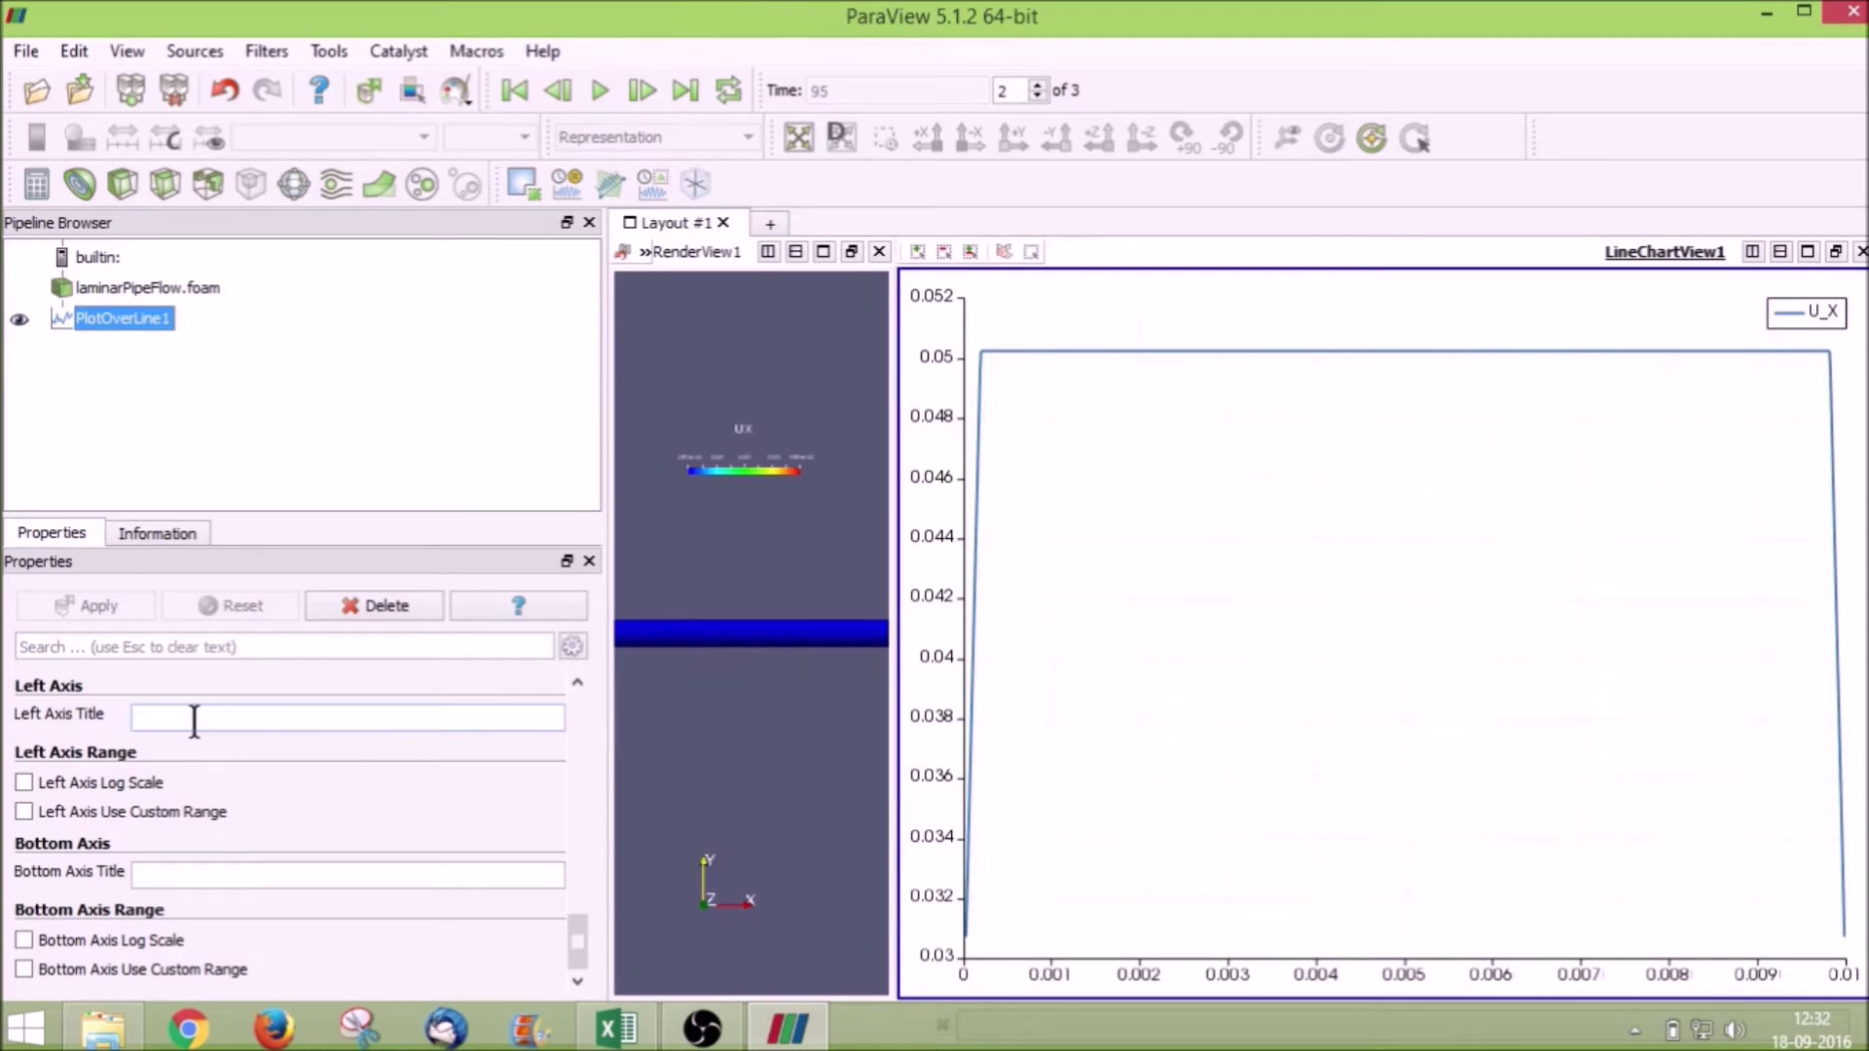
- Title the left axis Ux and the bottom axis Radial Distance From Centre
{"action": "type", "text": "Ux"}
{"action": "left_click", "coordinate": [188, 874]}
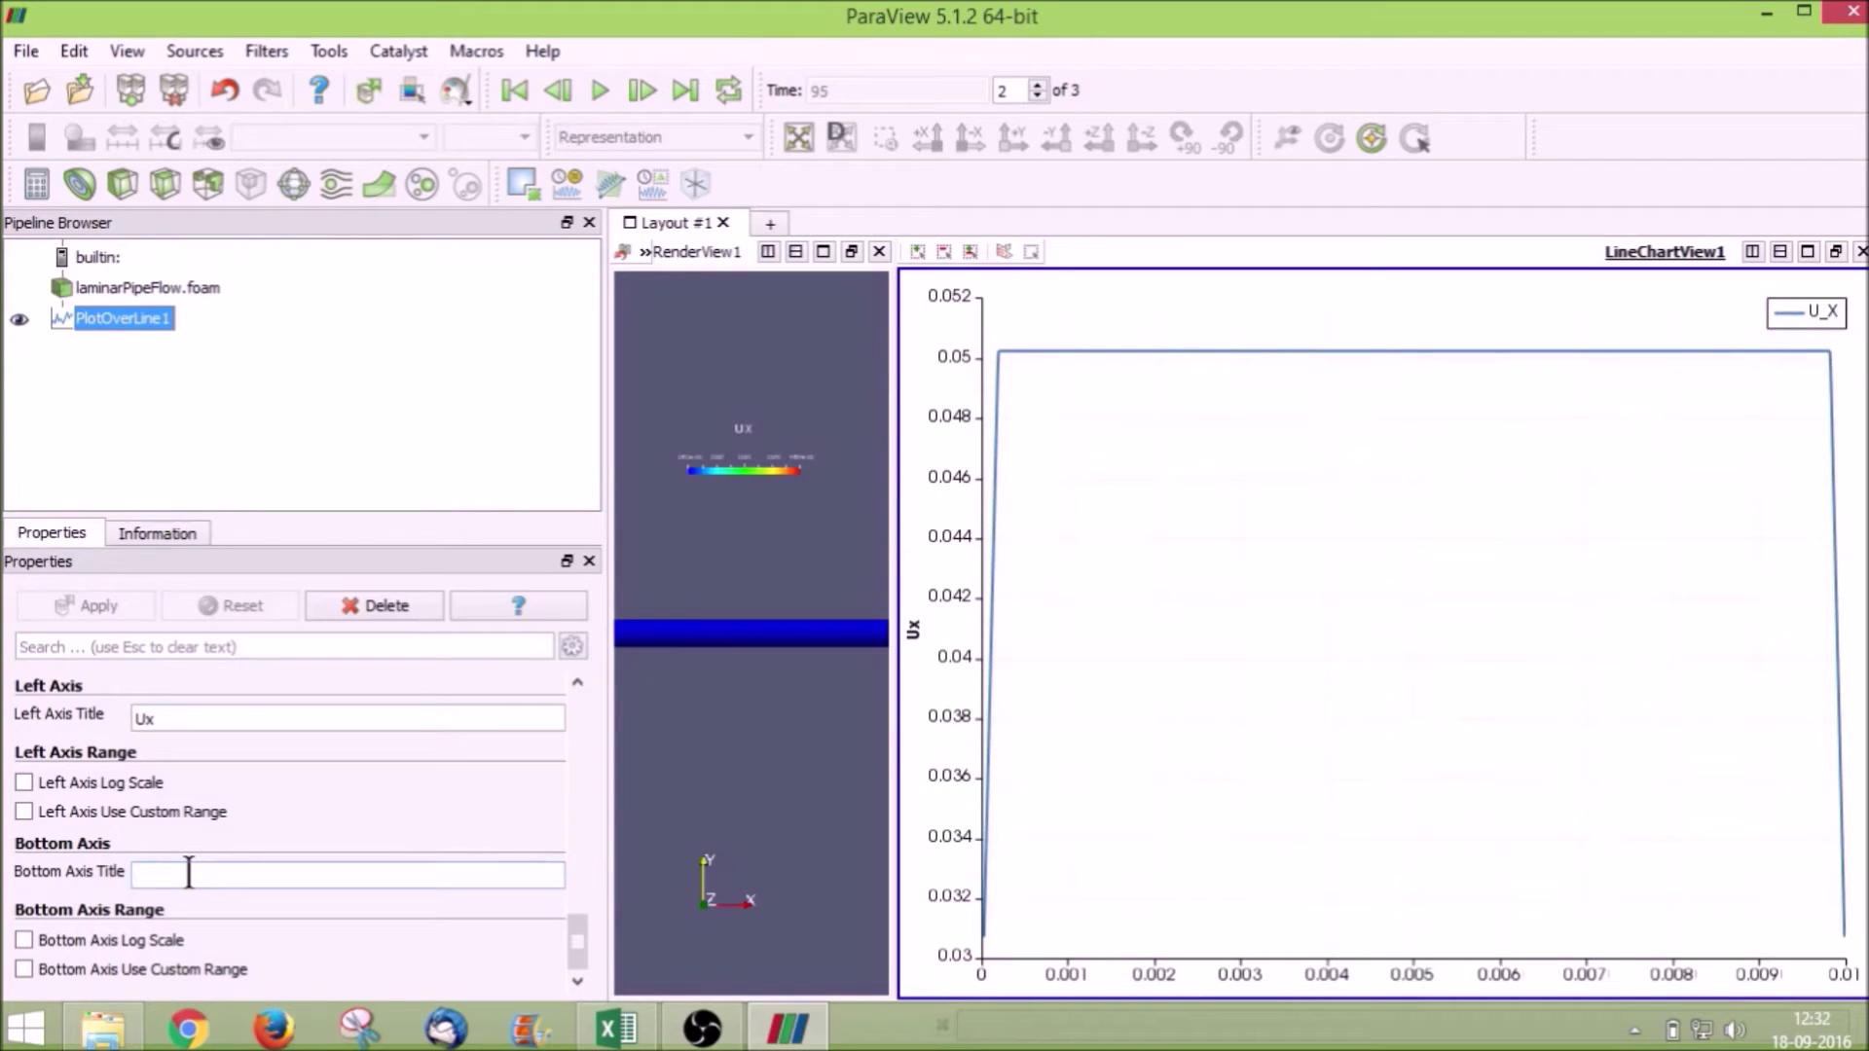
{"action": "type", "text": "Radial Distance From Centre"}
{"action": "key", "text": "Return"}
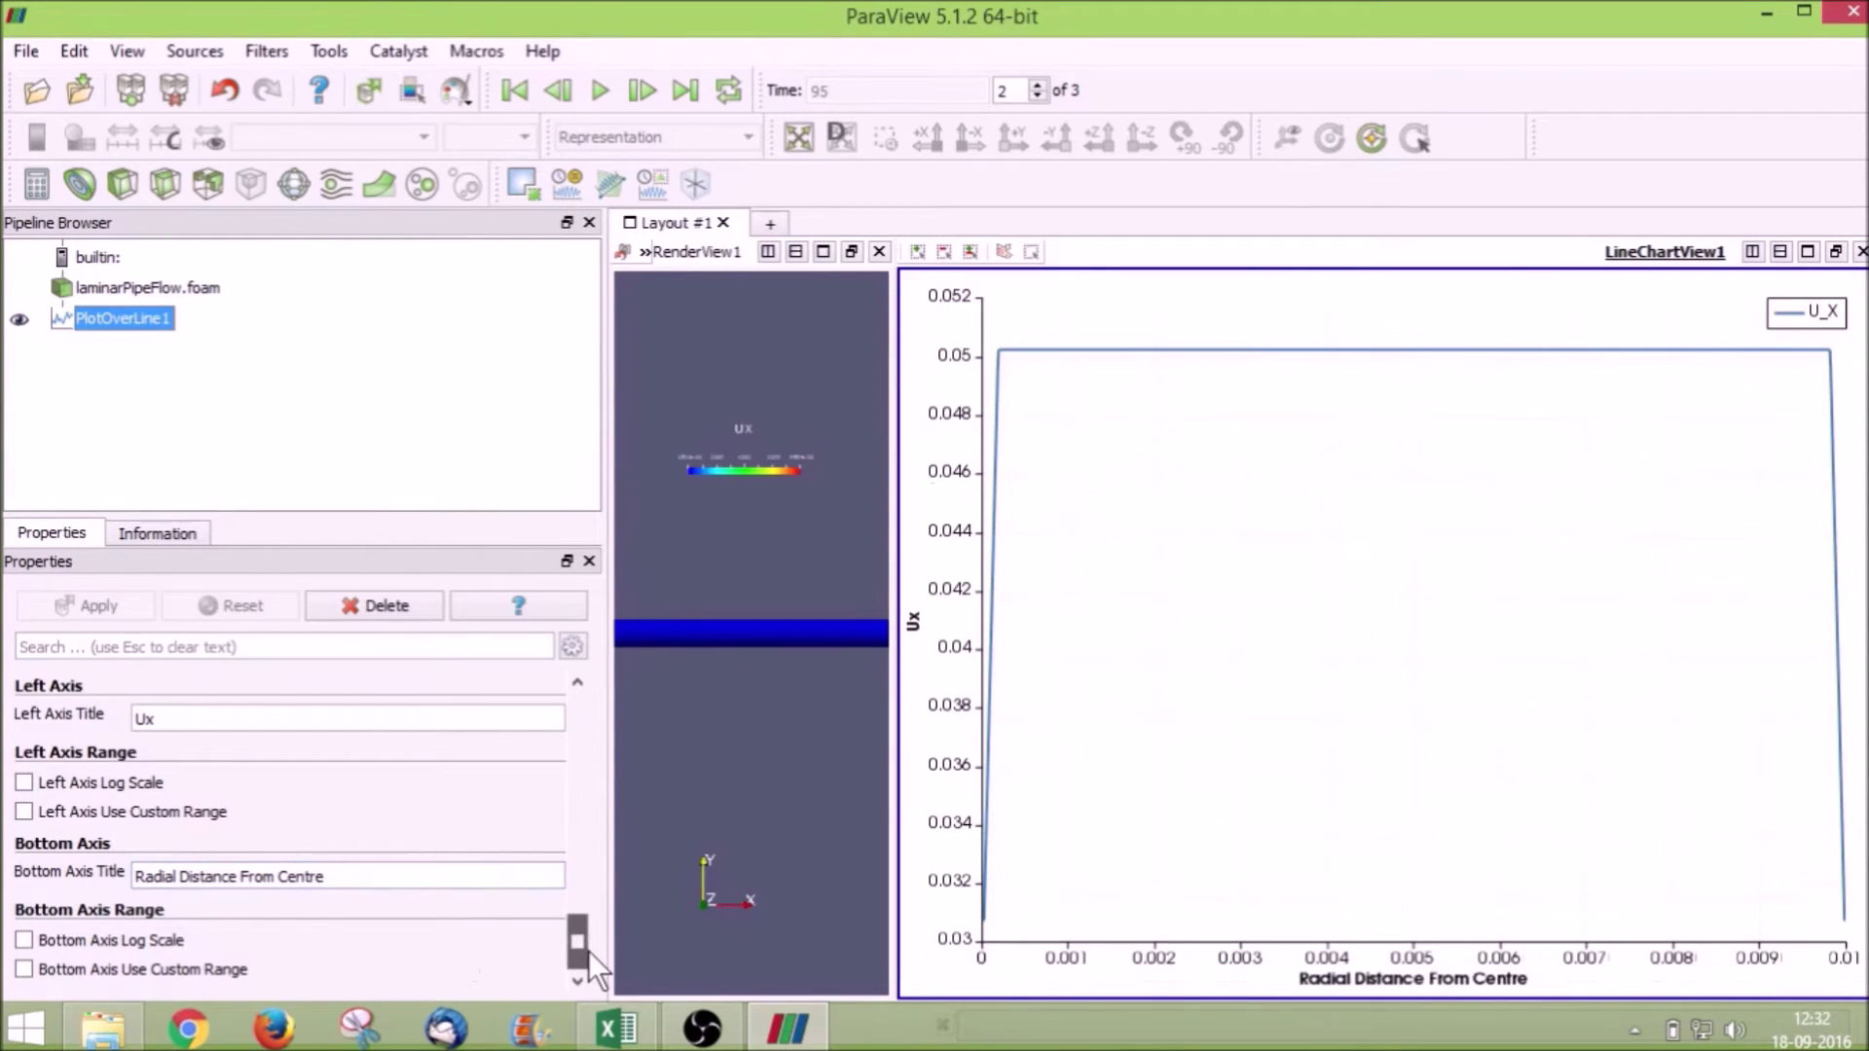
{"action": "left_click_drag", "start_coordinate": [587, 945], "coordinate": [561, 789]}
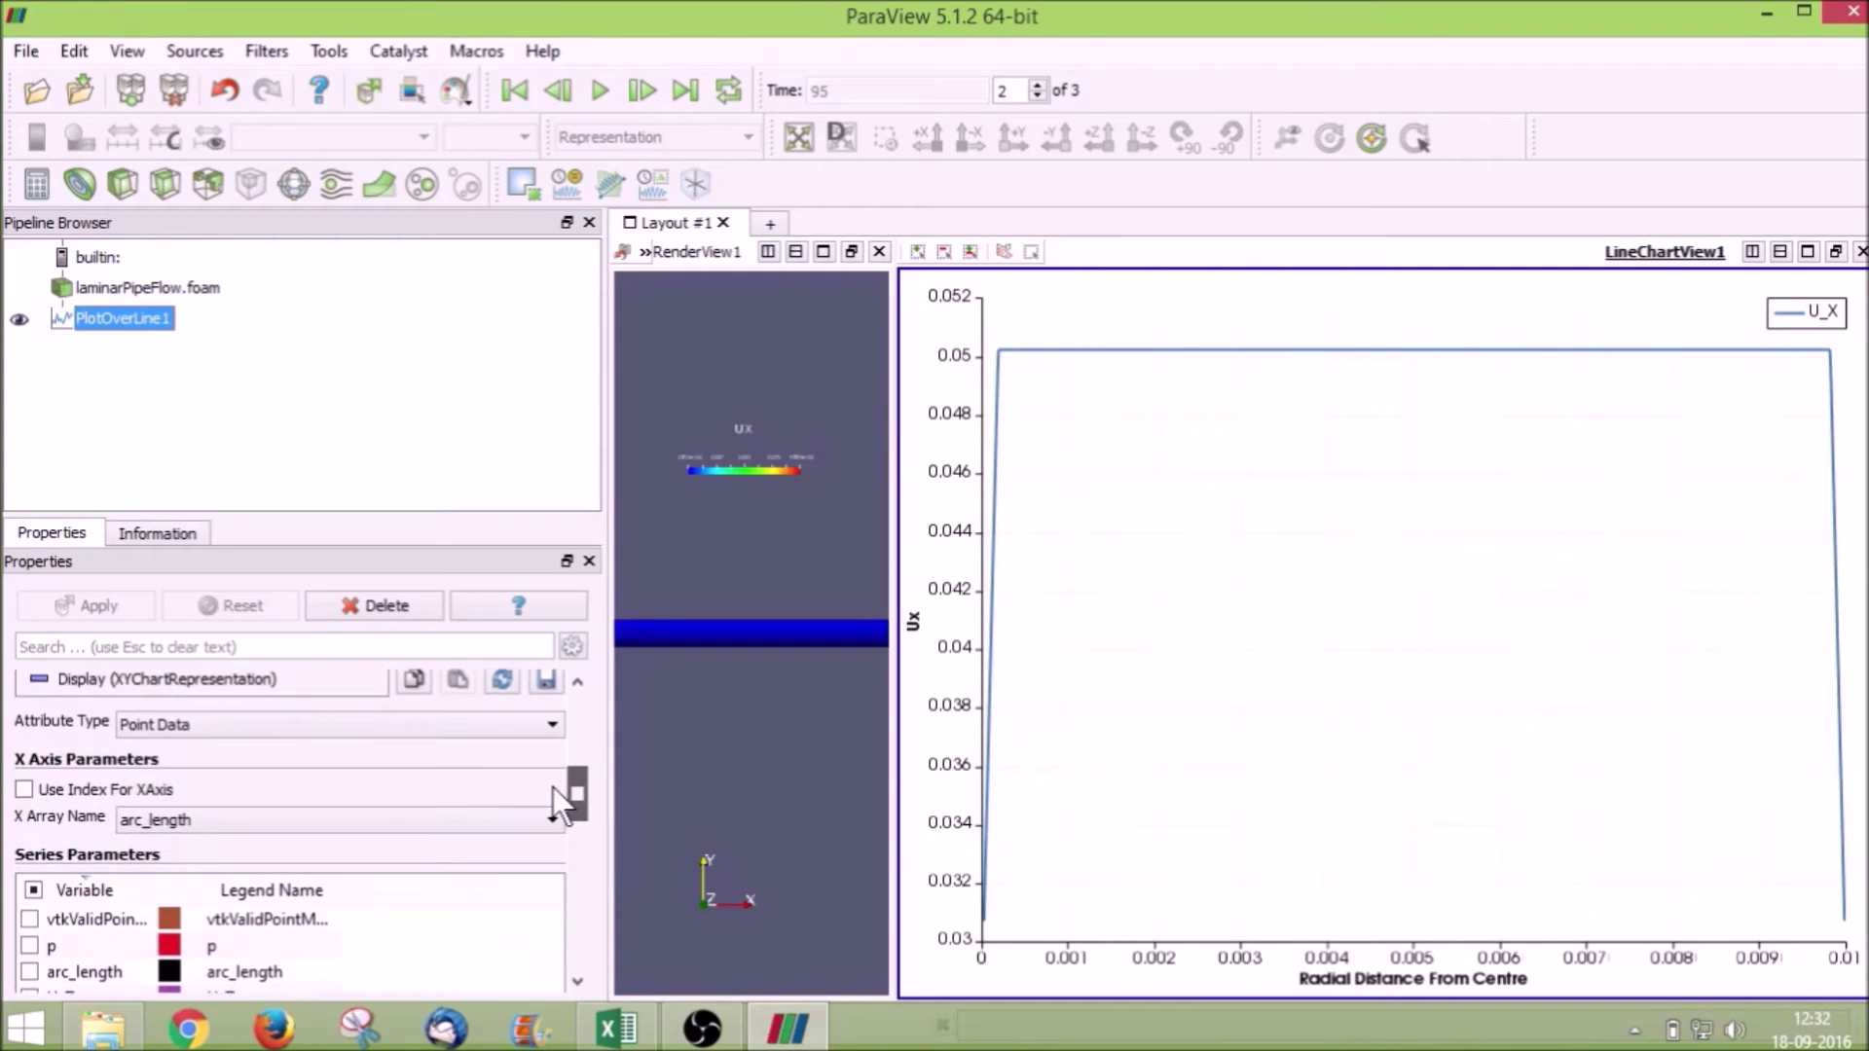
- Switch the chart's X array from arc_length to Points_Y
{"action": "left_click", "coordinate": [241, 825]}
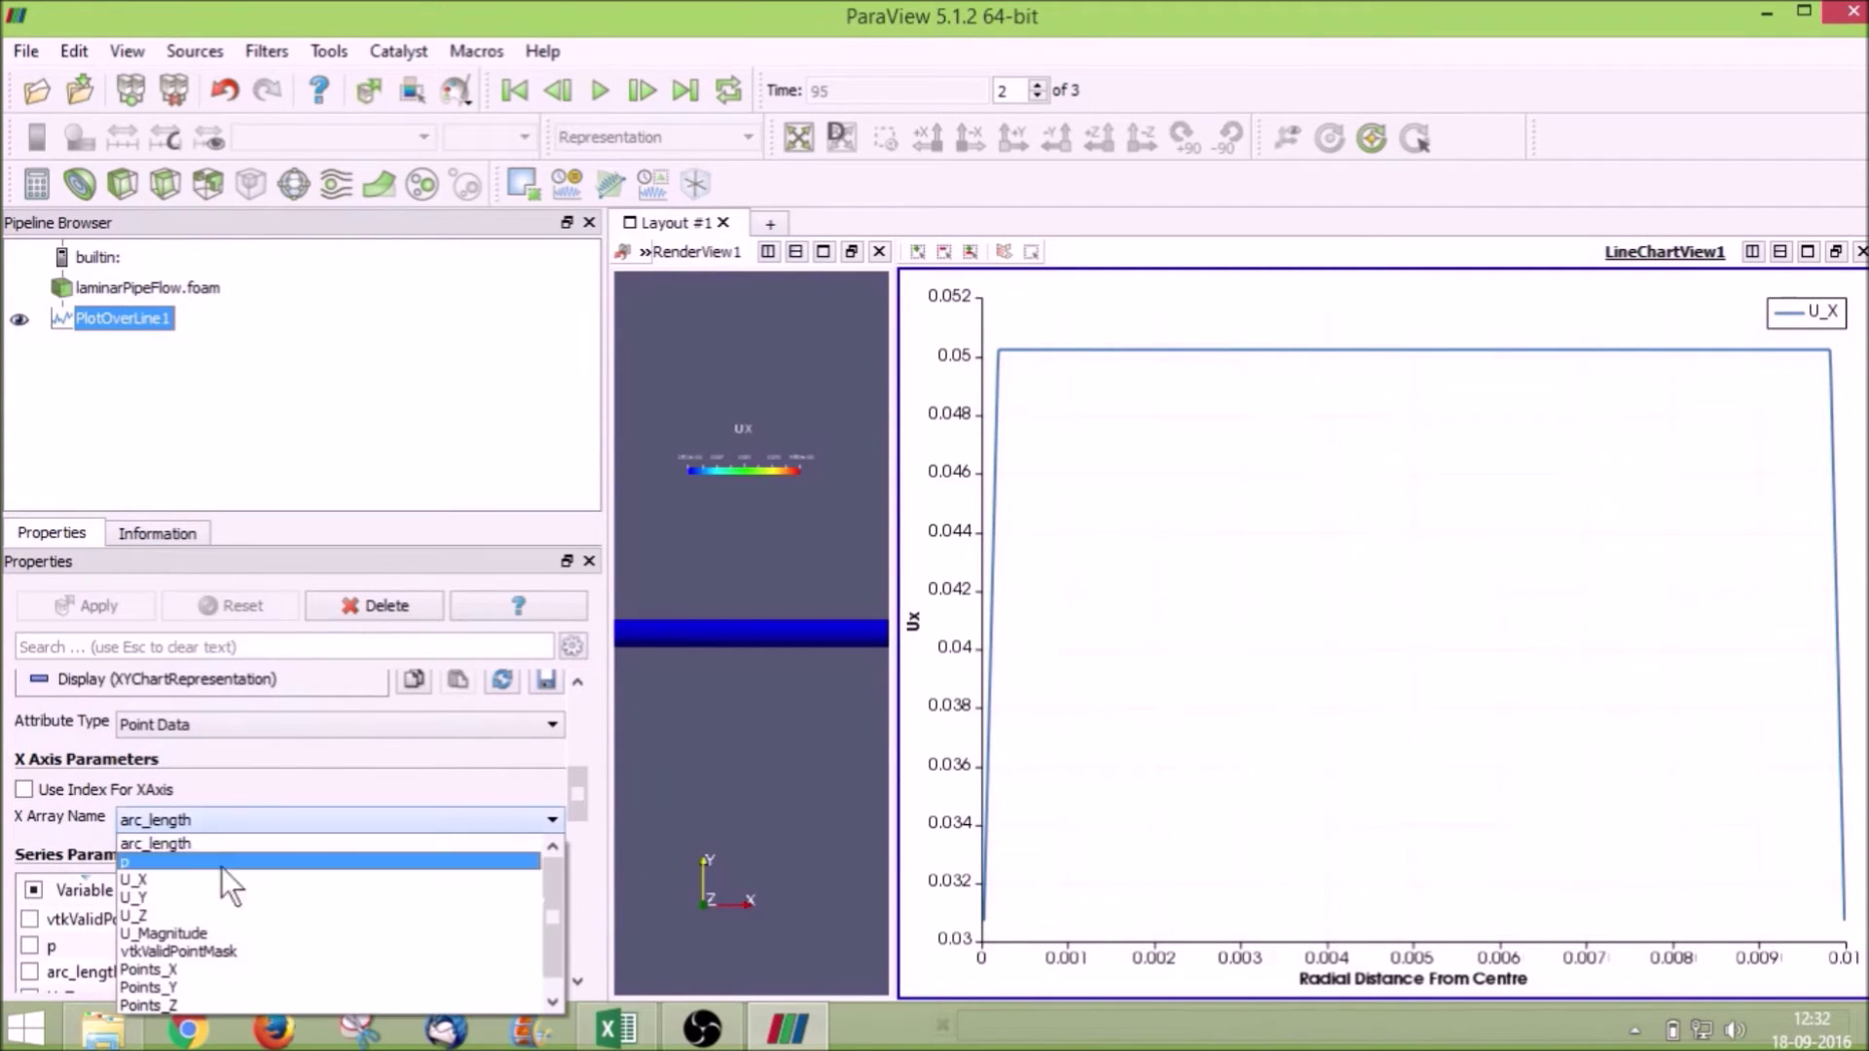
{"action": "left_click", "coordinate": [184, 989]}
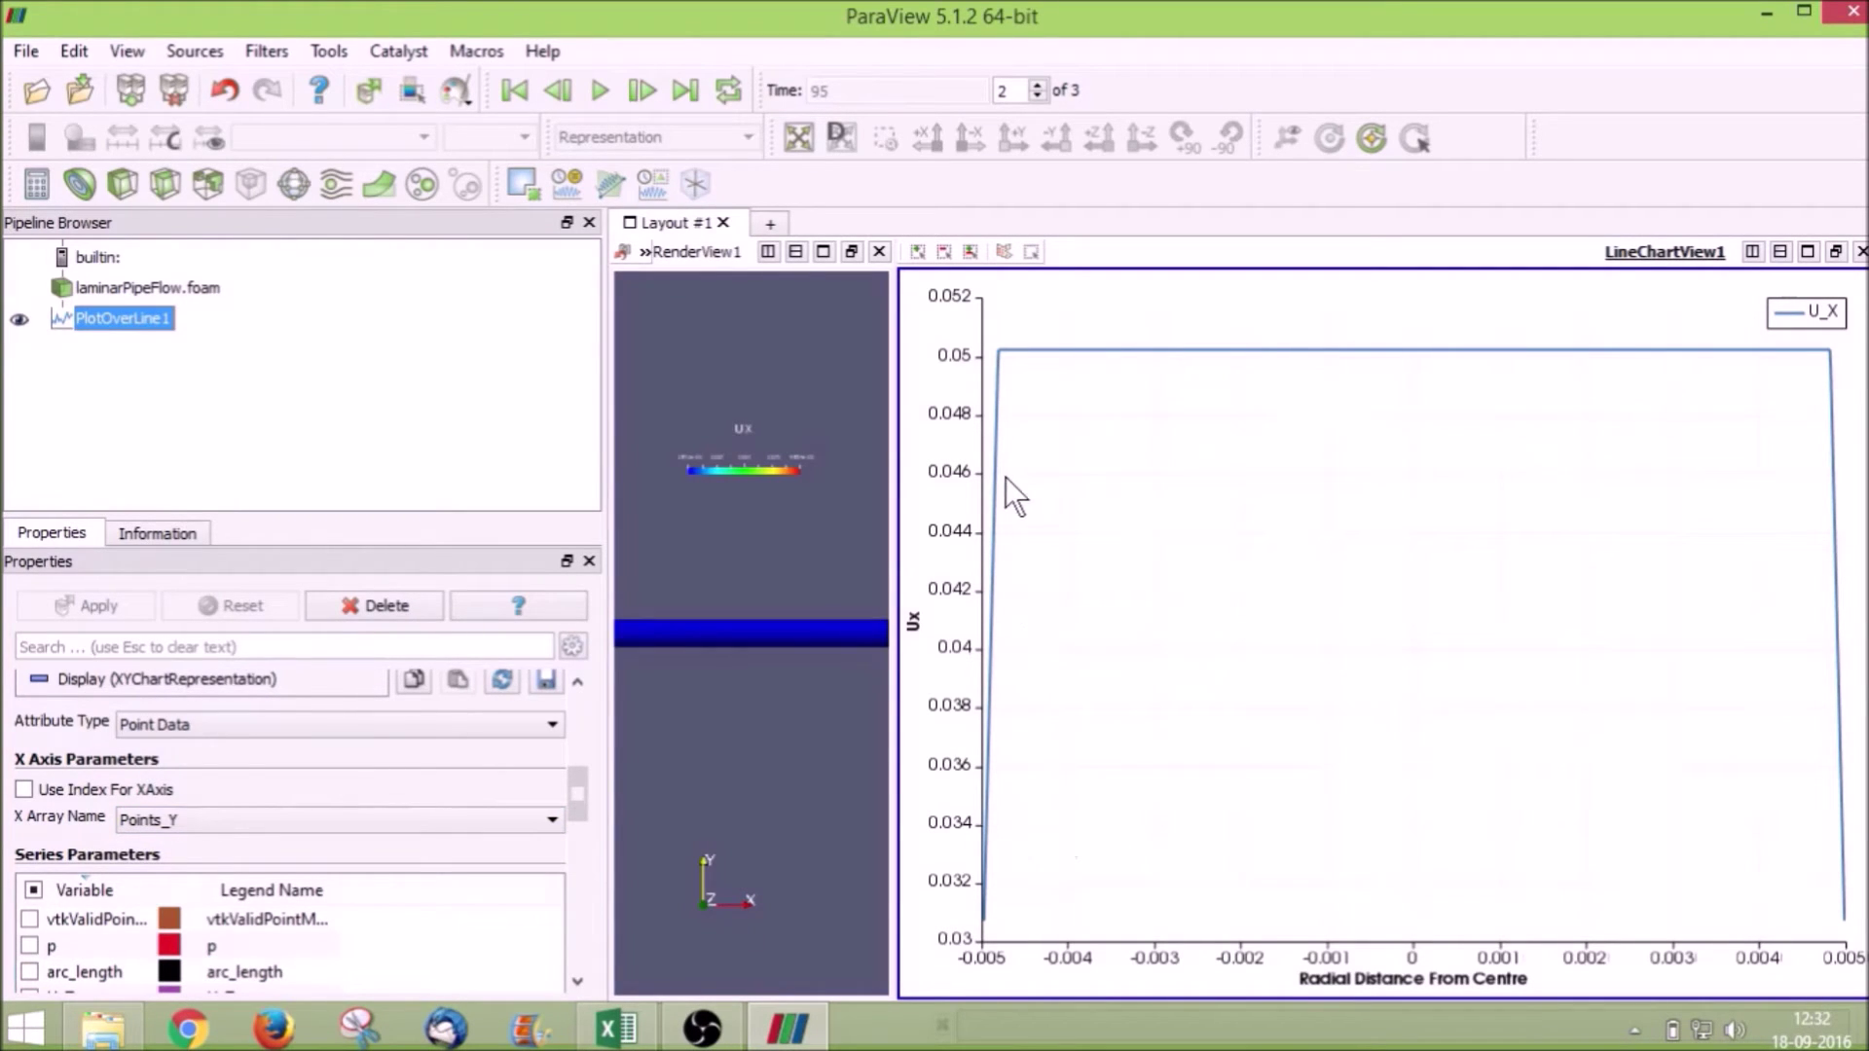
{"action": "left_click_drag", "start_coordinate": [575, 787], "coordinate": [580, 798]}
{"action": "mouse_move", "coordinate": [981, 390]}
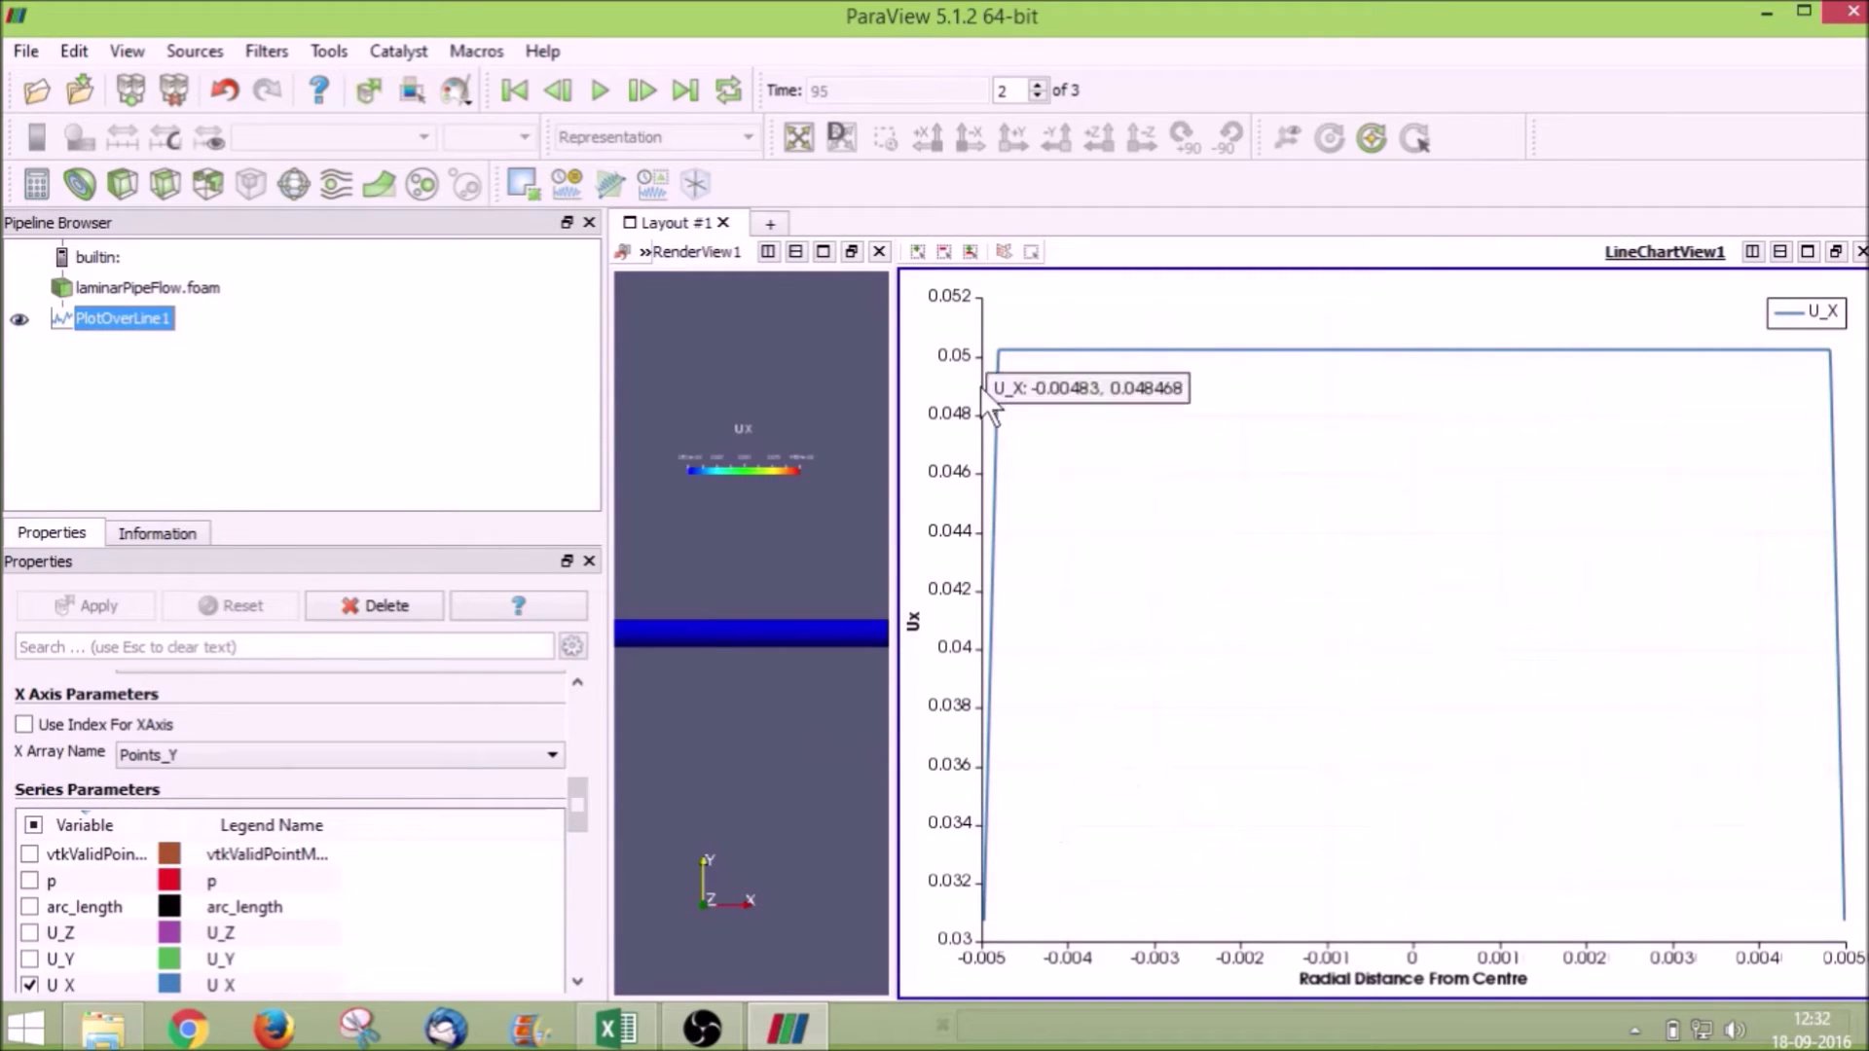
{"action": "mouse_move", "coordinate": [1030, 349]}
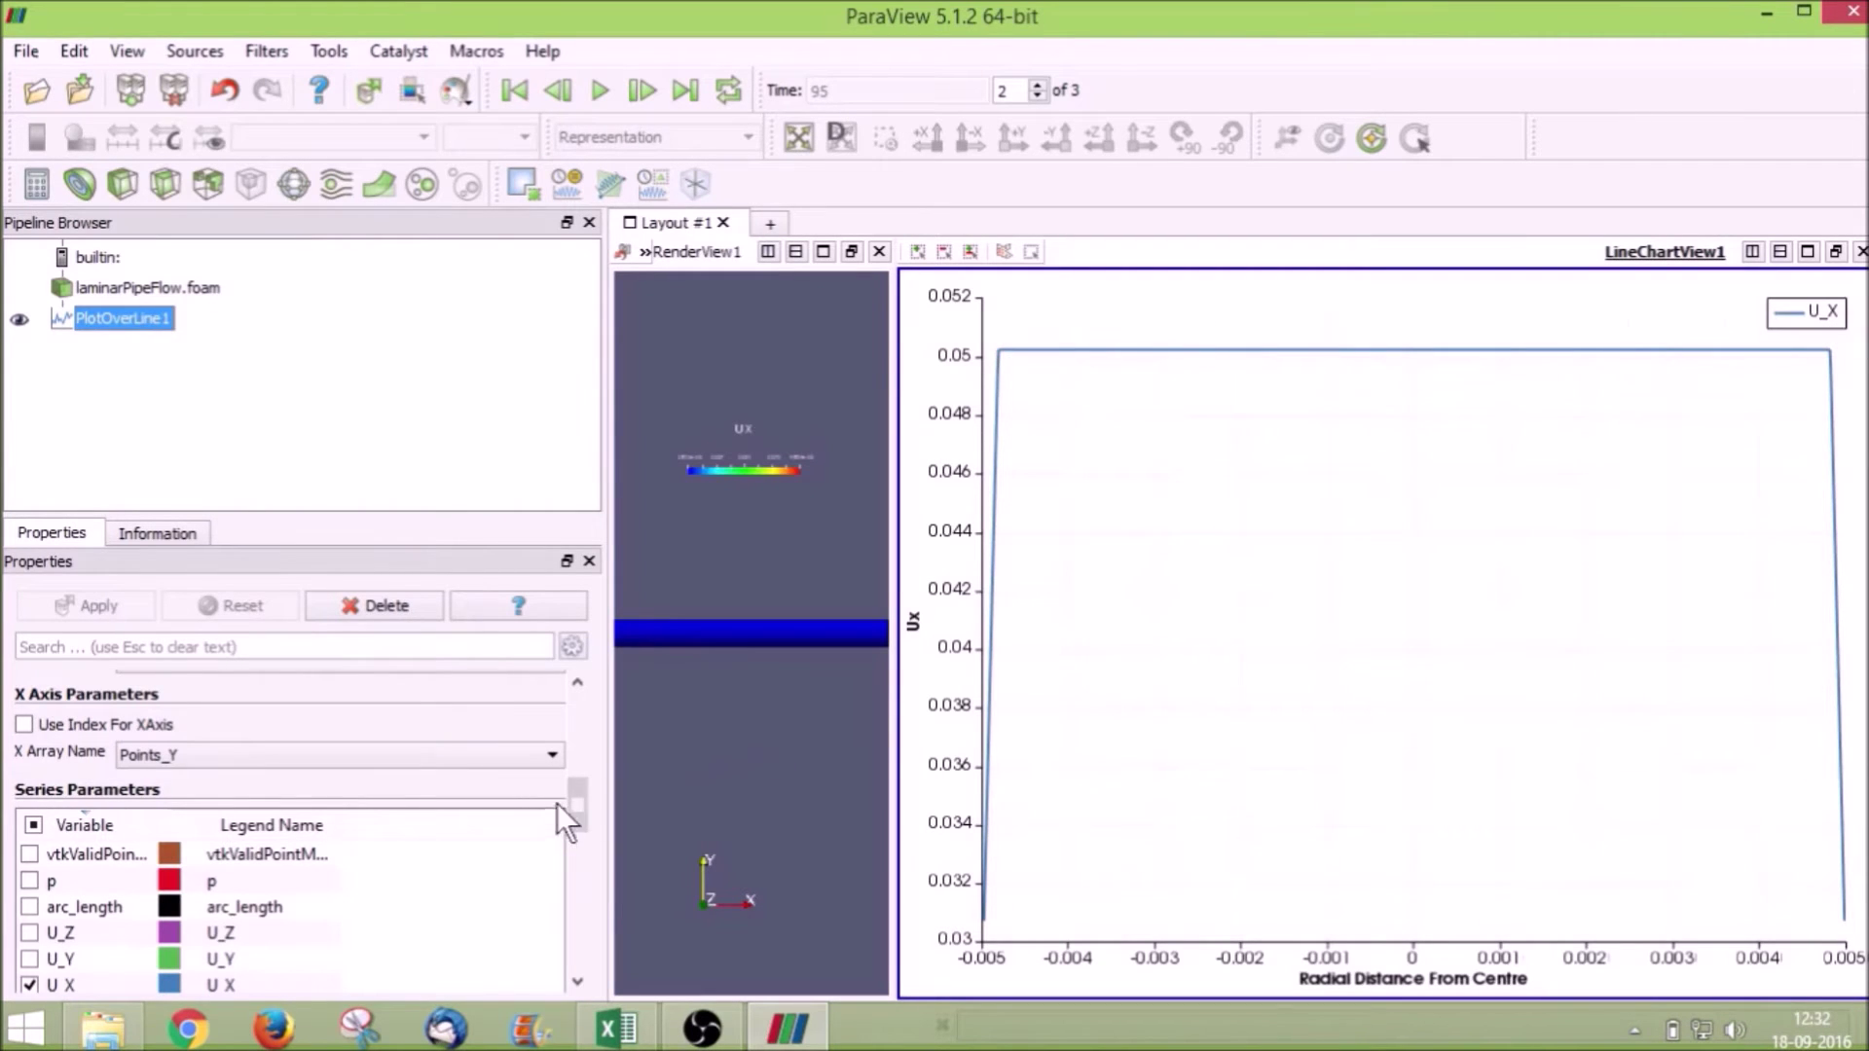
{"action": "left_click_drag", "start_coordinate": [576, 804], "coordinate": [594, 717]}
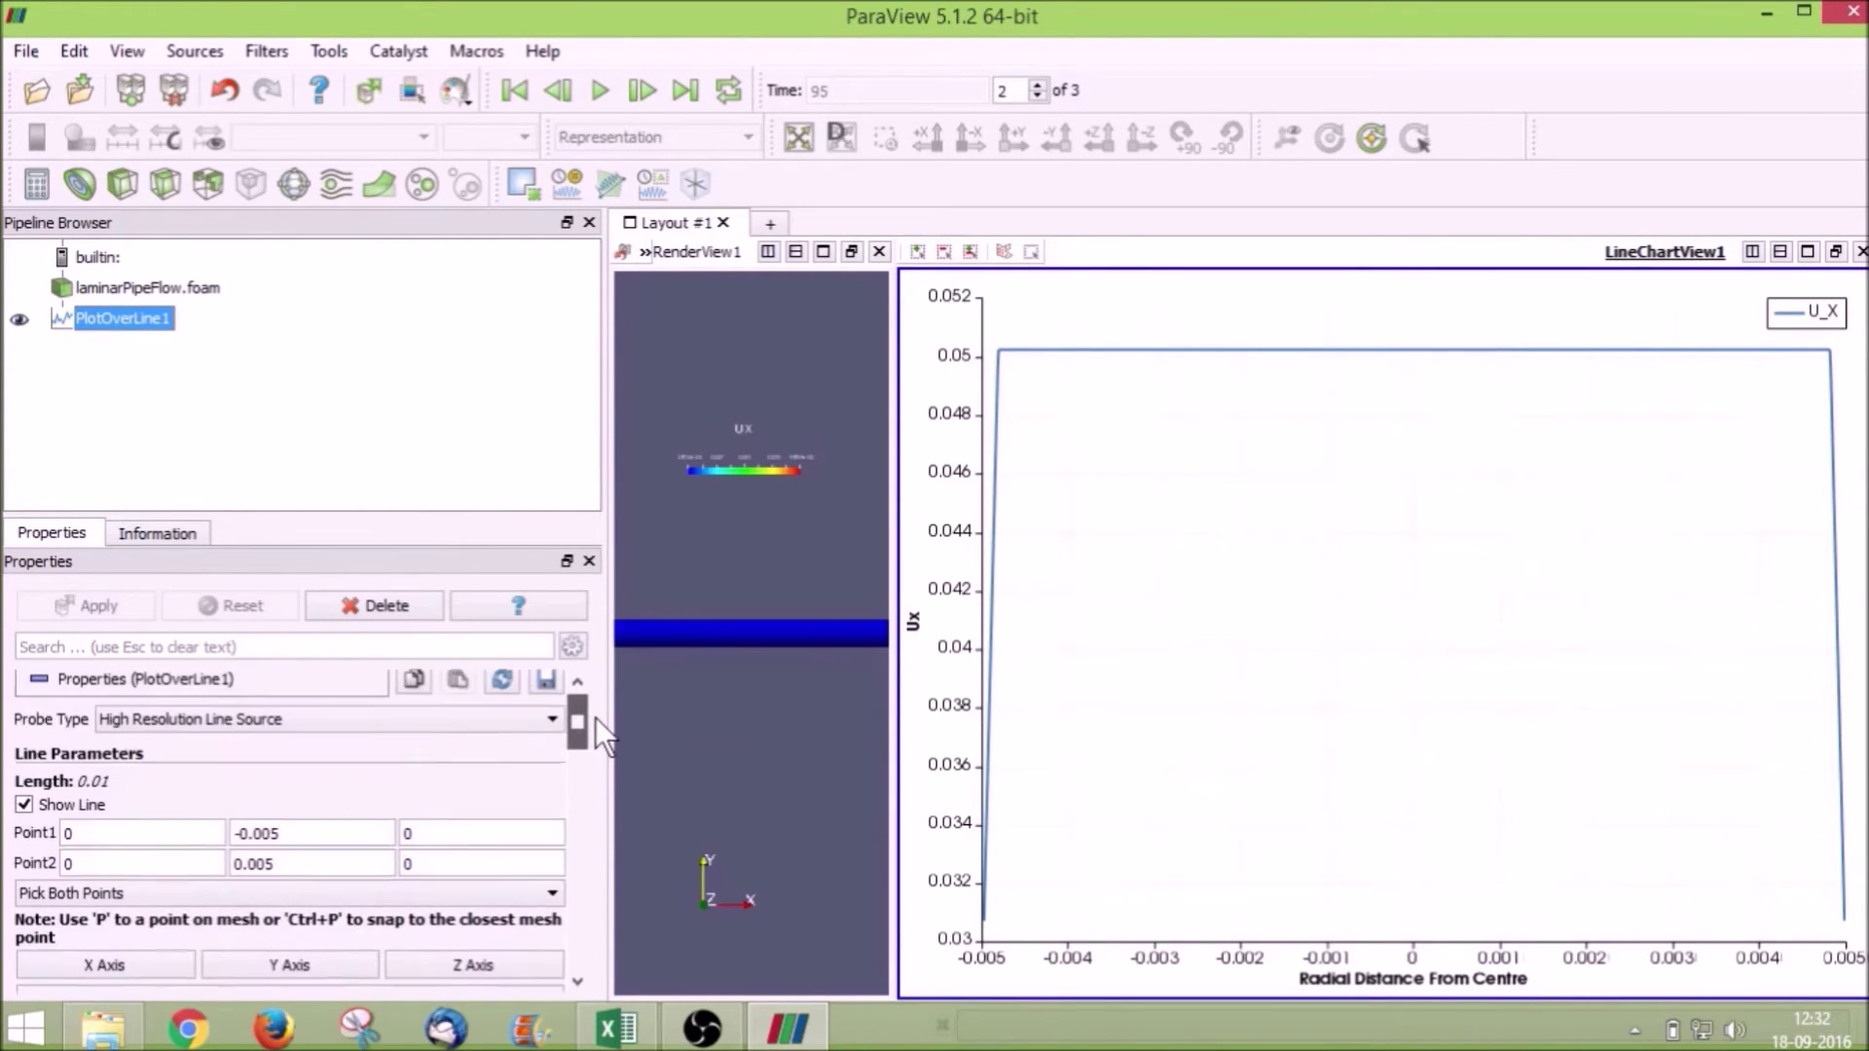
- Move both probe endpoints to x = 0.05 and recompute the profile
{"action": "left_click", "coordinate": [137, 833]}
{"action": "type", "text": ".05"}
{"action": "left_click", "coordinate": [151, 864]}
{"action": "type", "text": ".05"}
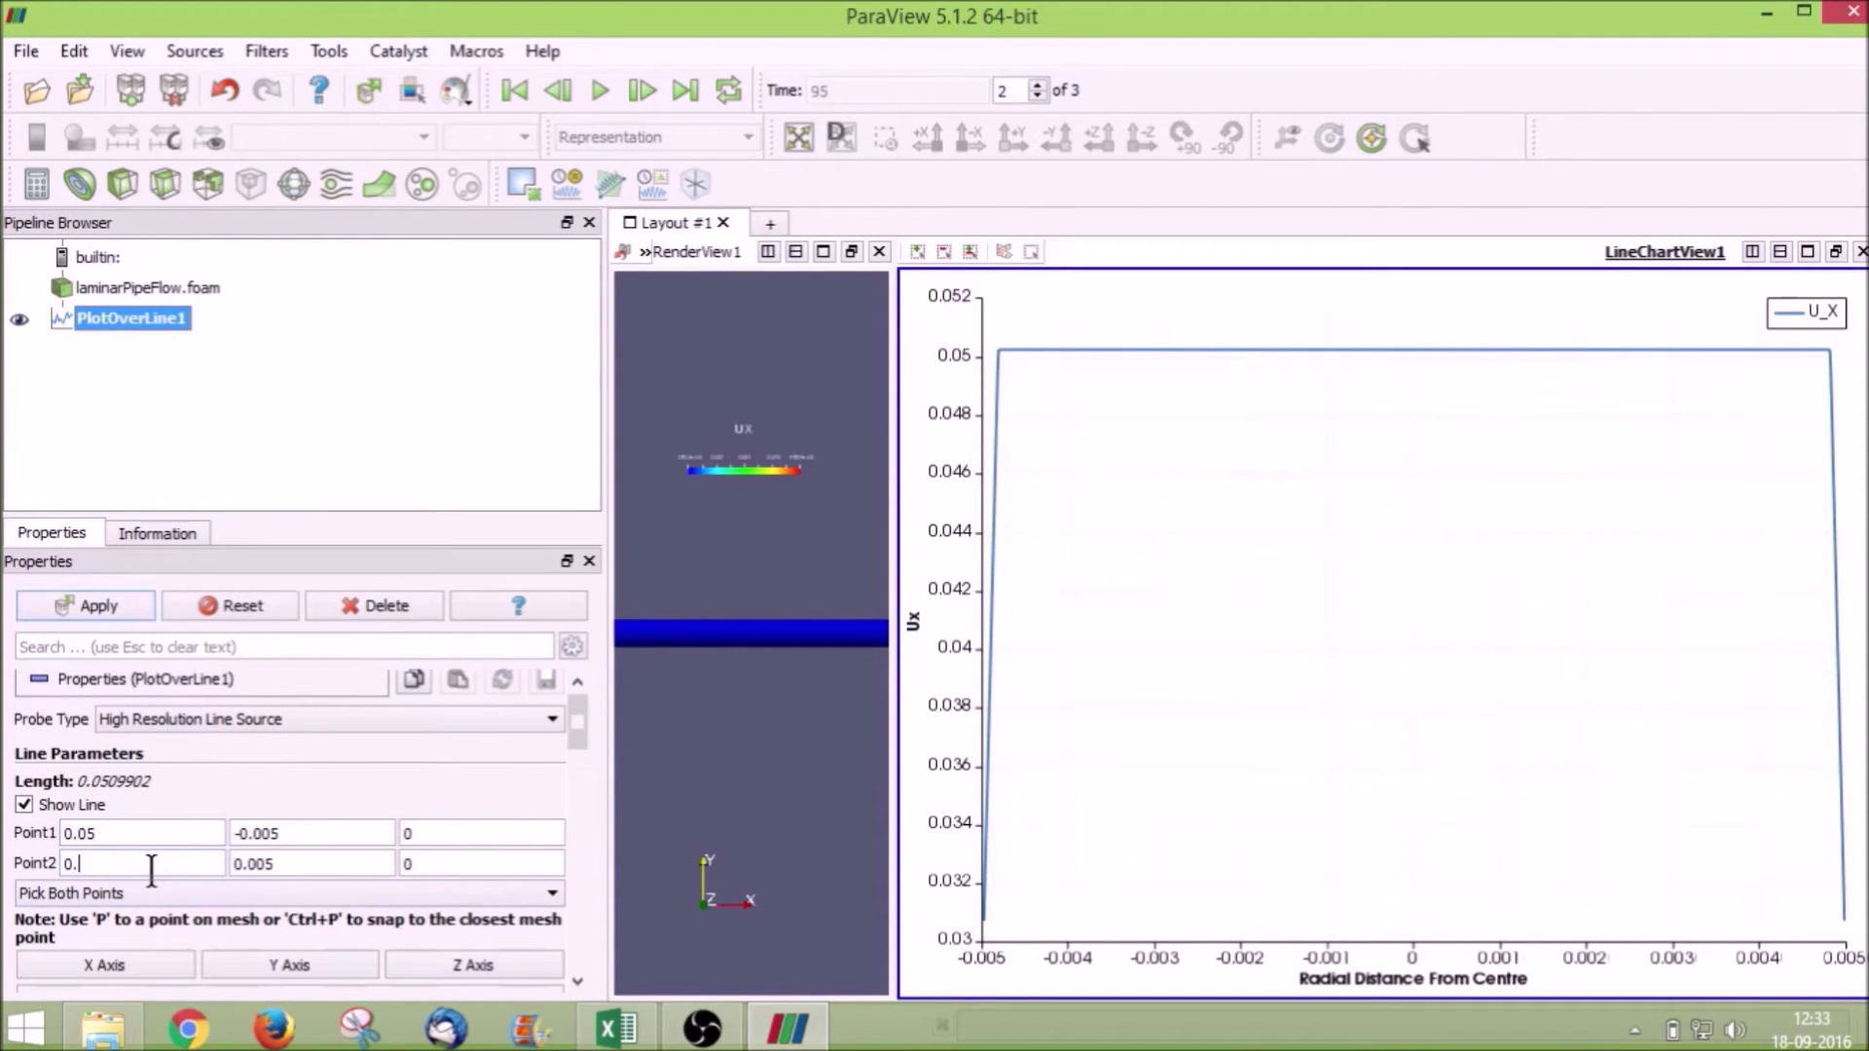
{"action": "left_click", "coordinate": [82, 606]}
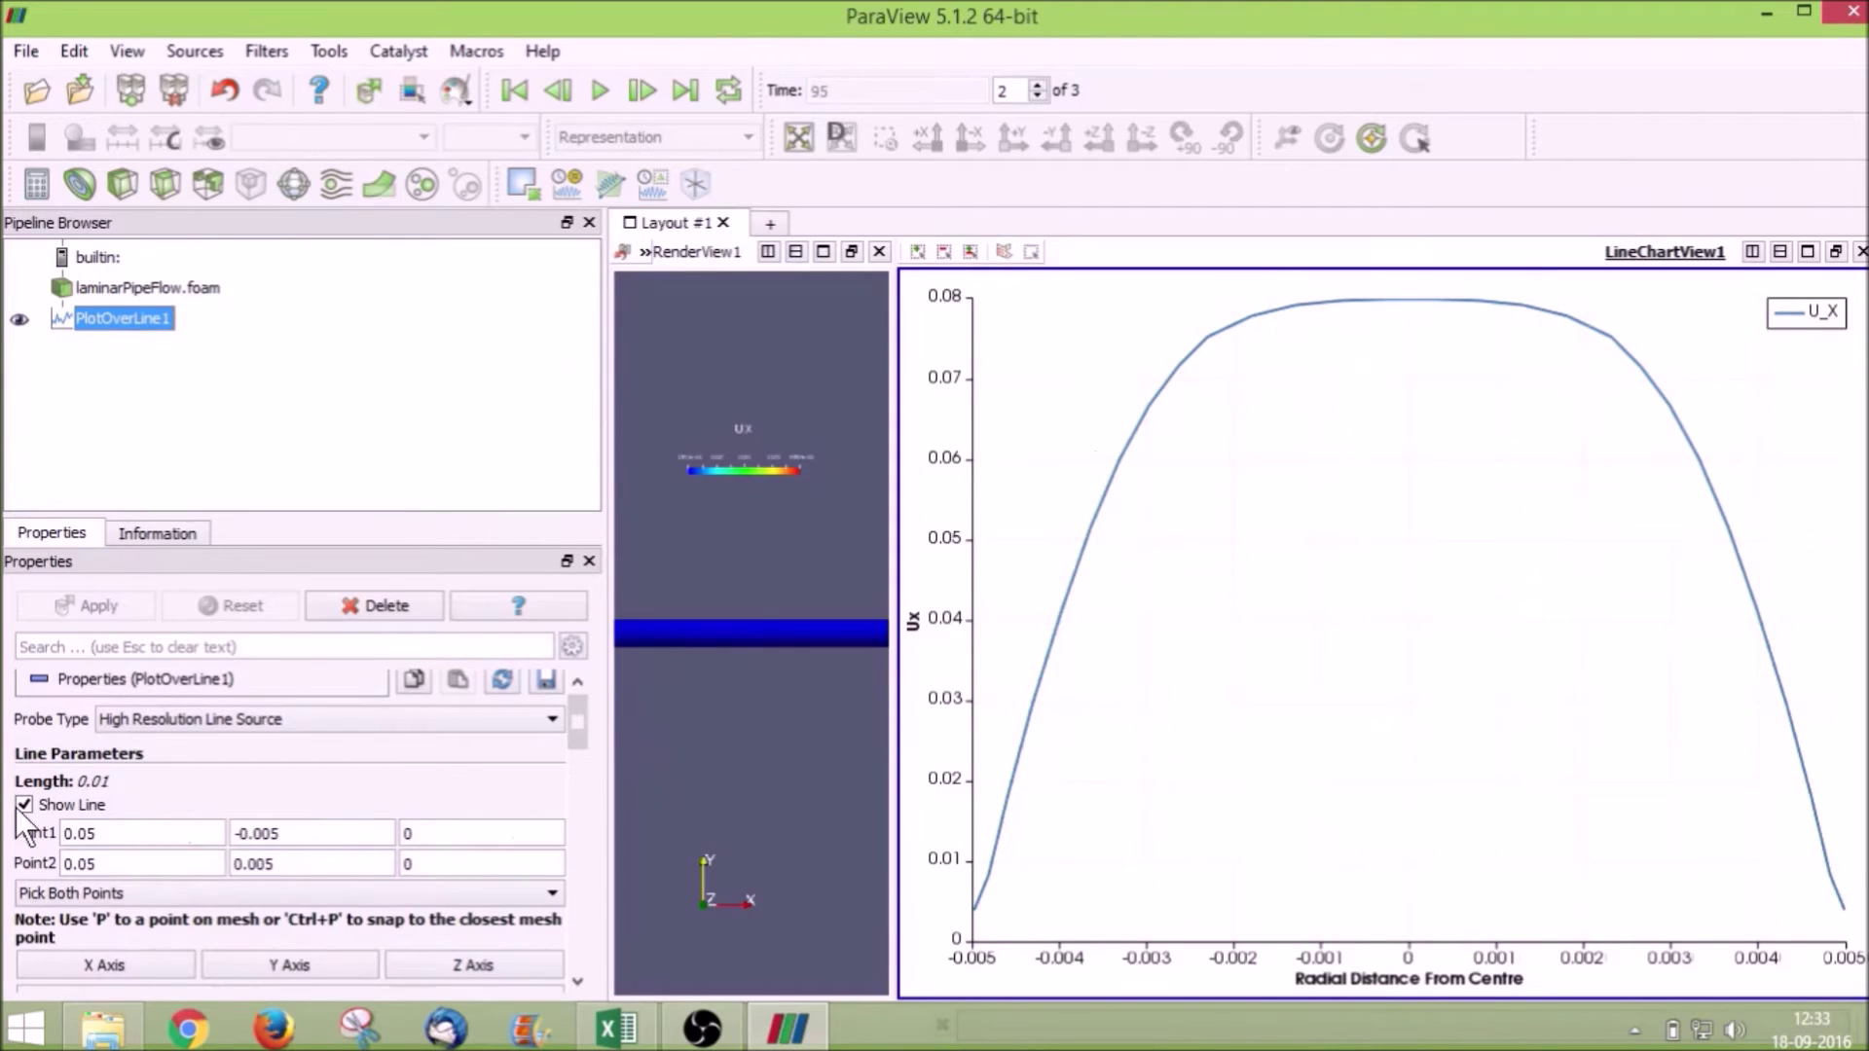
- Move both probe endpoints to x = 0.1 and recompute, giving a parabolic profile peaking near 0.089
{"action": "double_click", "coordinate": [103, 834]}
{"action": "type", "text": "1"}
{"action": "left_click", "coordinate": [119, 865]}
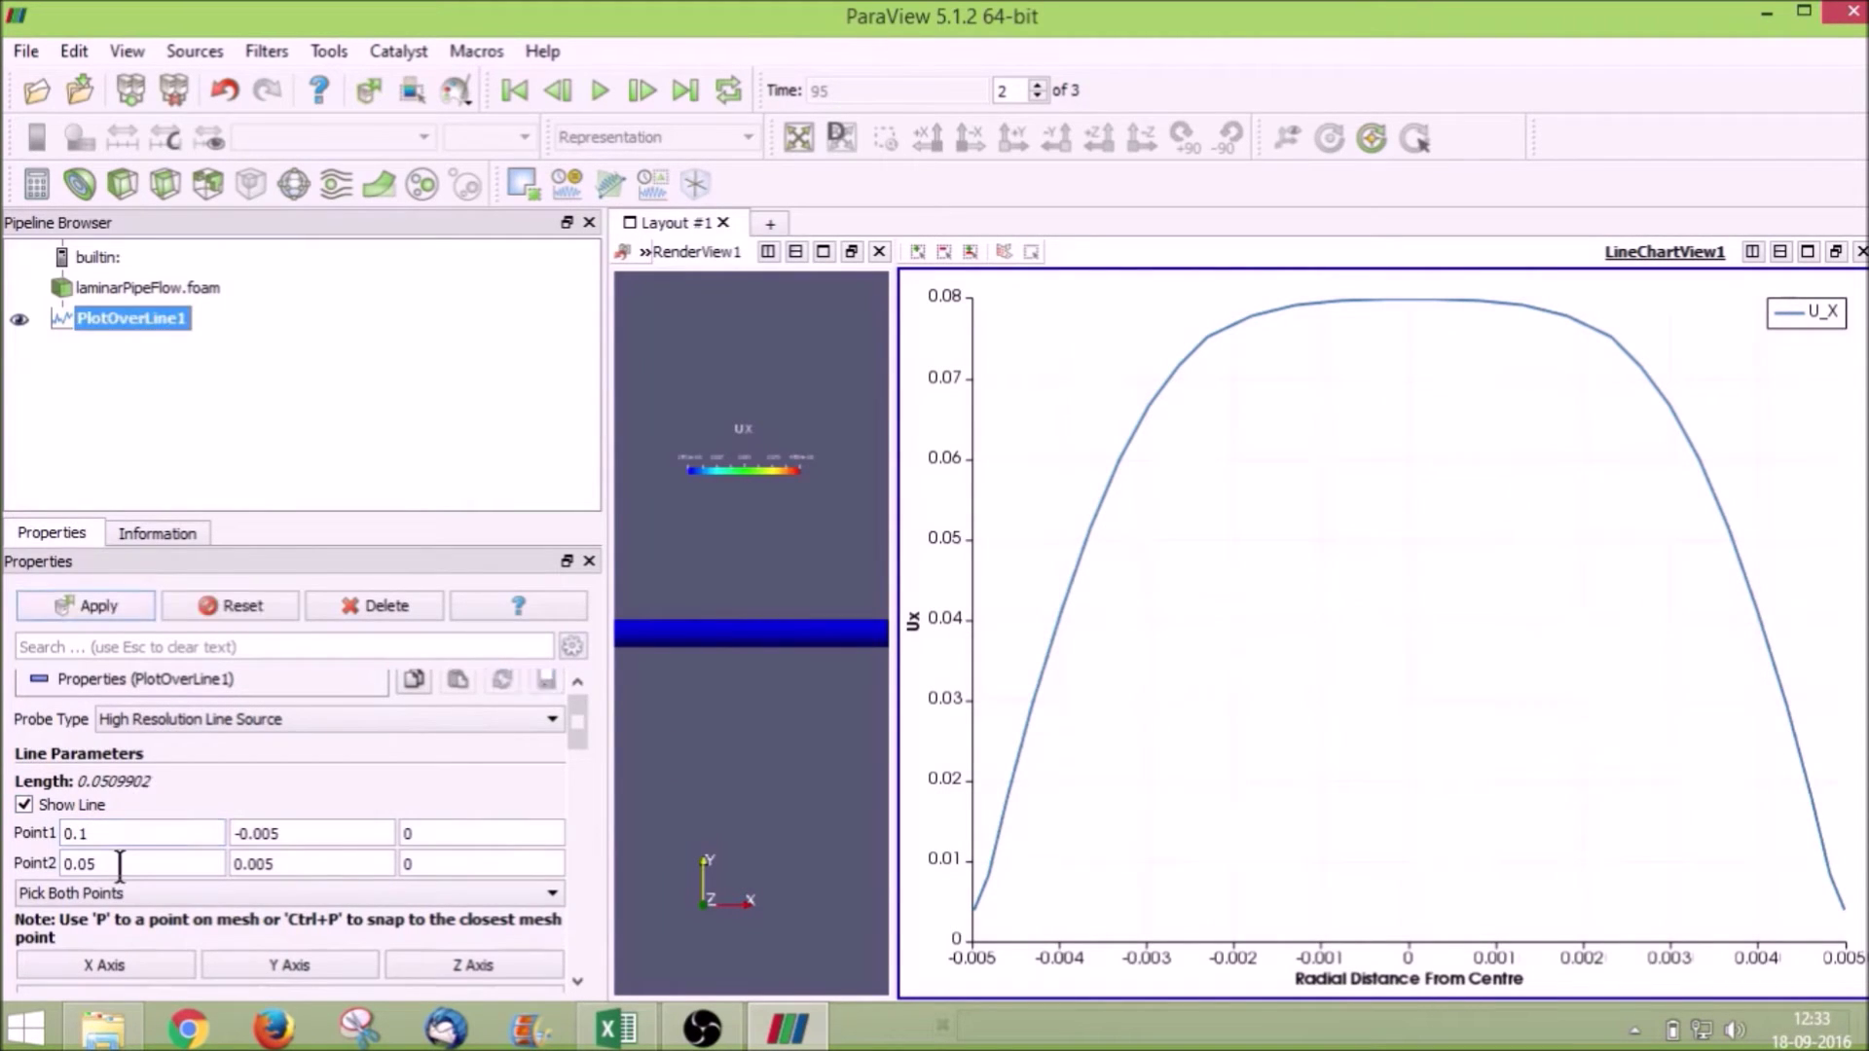
{"action": "key", "text": "BackSpace"}
{"action": "key", "text": "BackSpace"}
{"action": "type", "text": "1"}
{"action": "left_click", "coordinate": [113, 610]}
{"action": "left_click", "coordinate": [113, 609]}
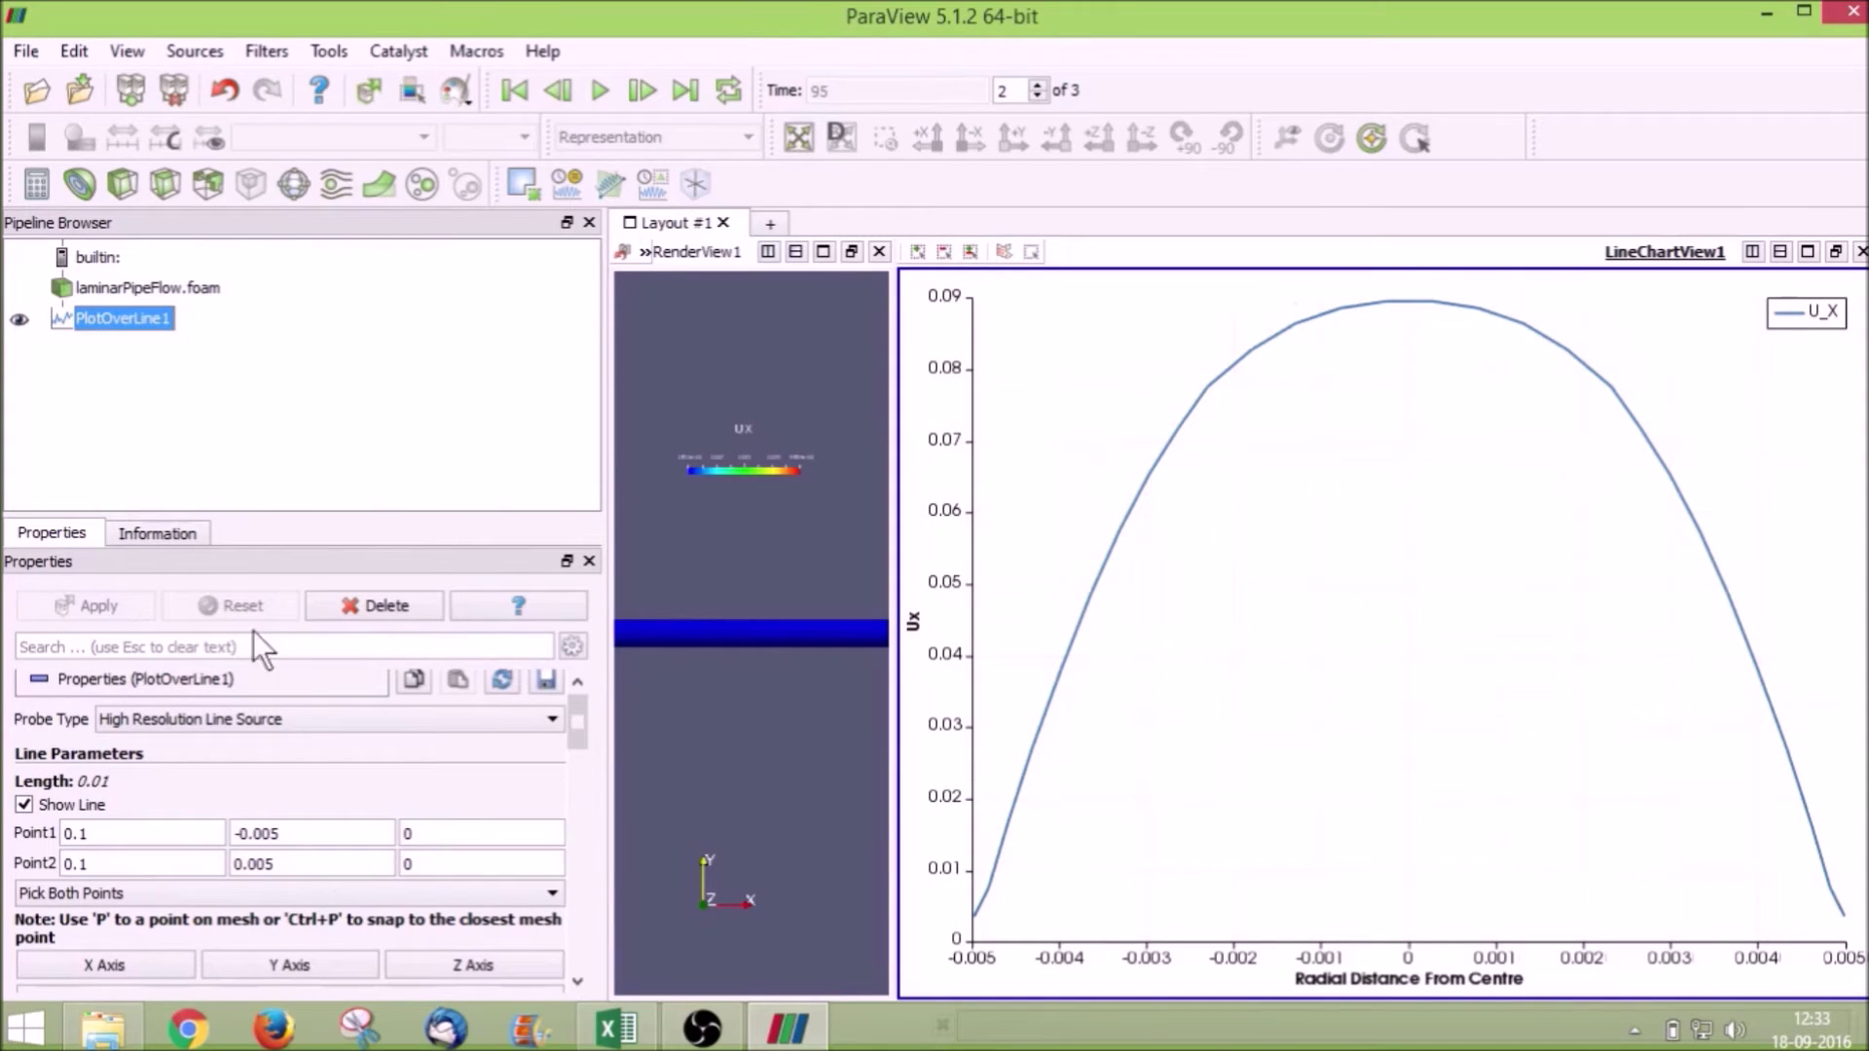
{"action": "mouse_move", "coordinate": [1497, 323]}
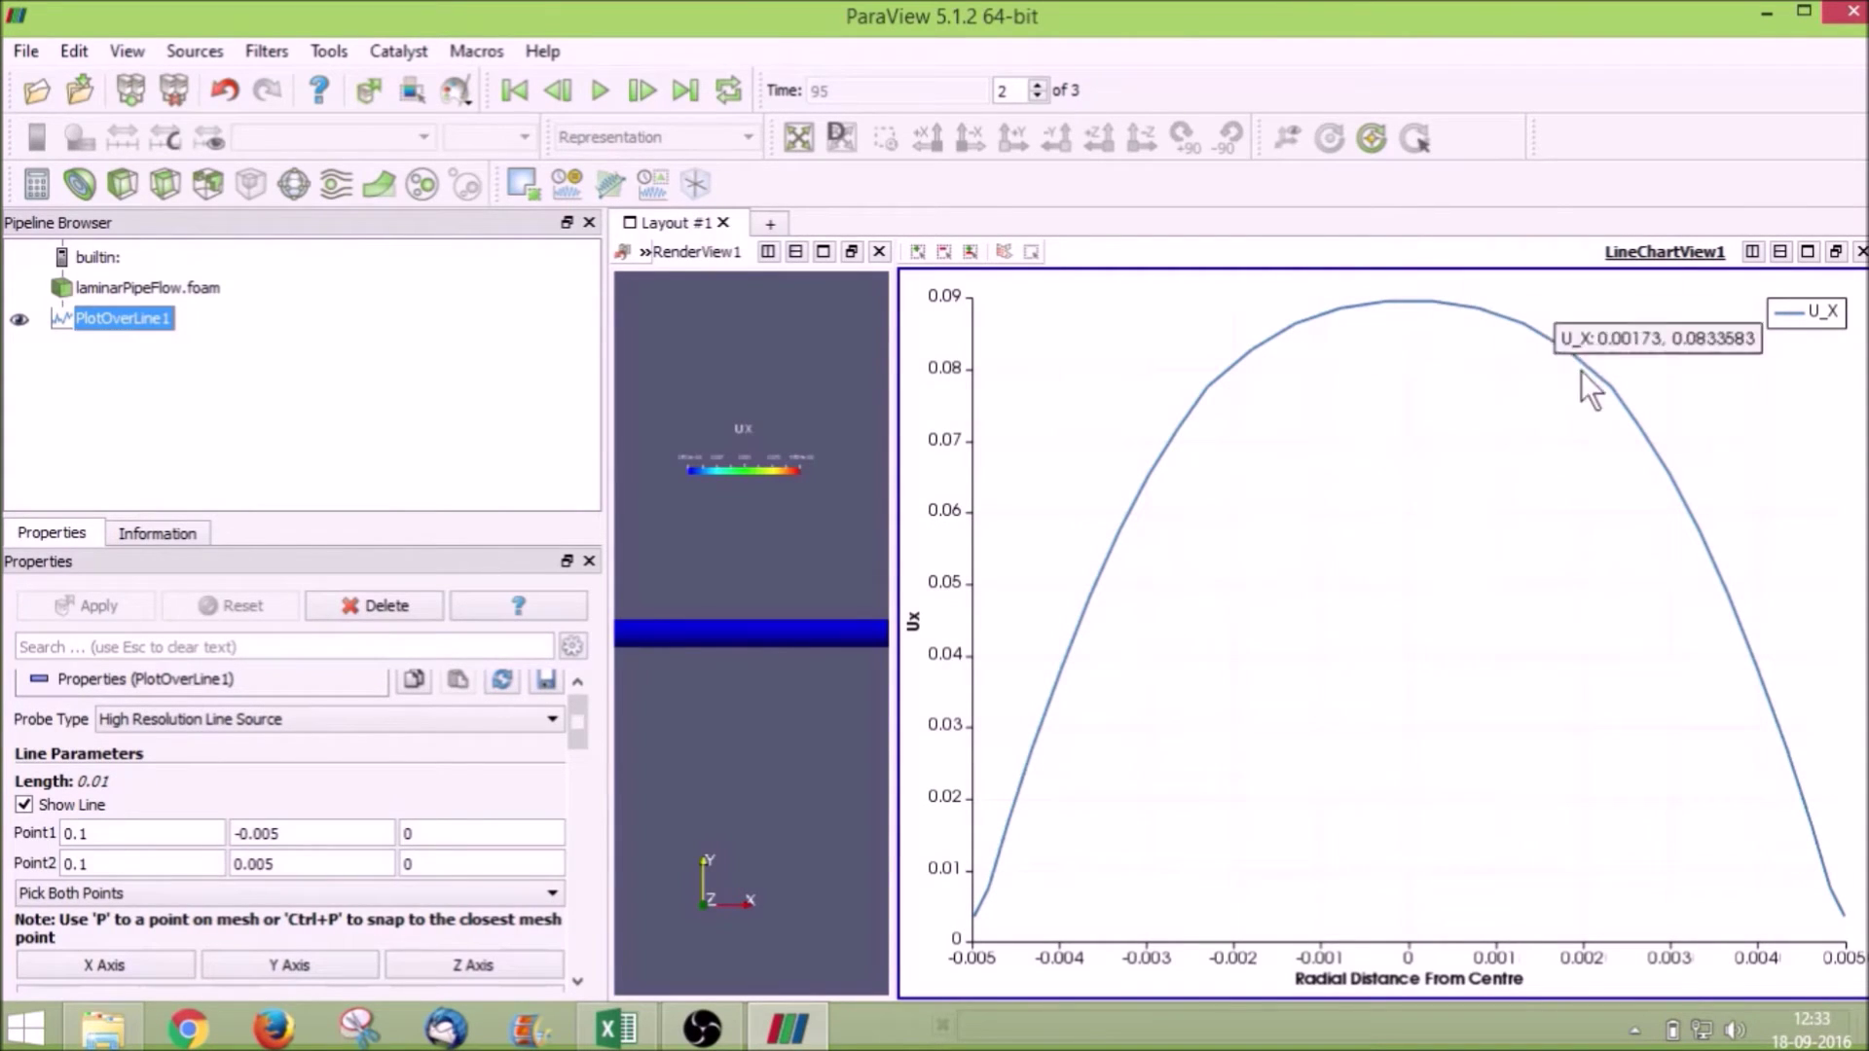
- Move the probe line's Point1 and Point2 X to 0.2 and apply
{"action": "left_click", "coordinate": [130, 842]}
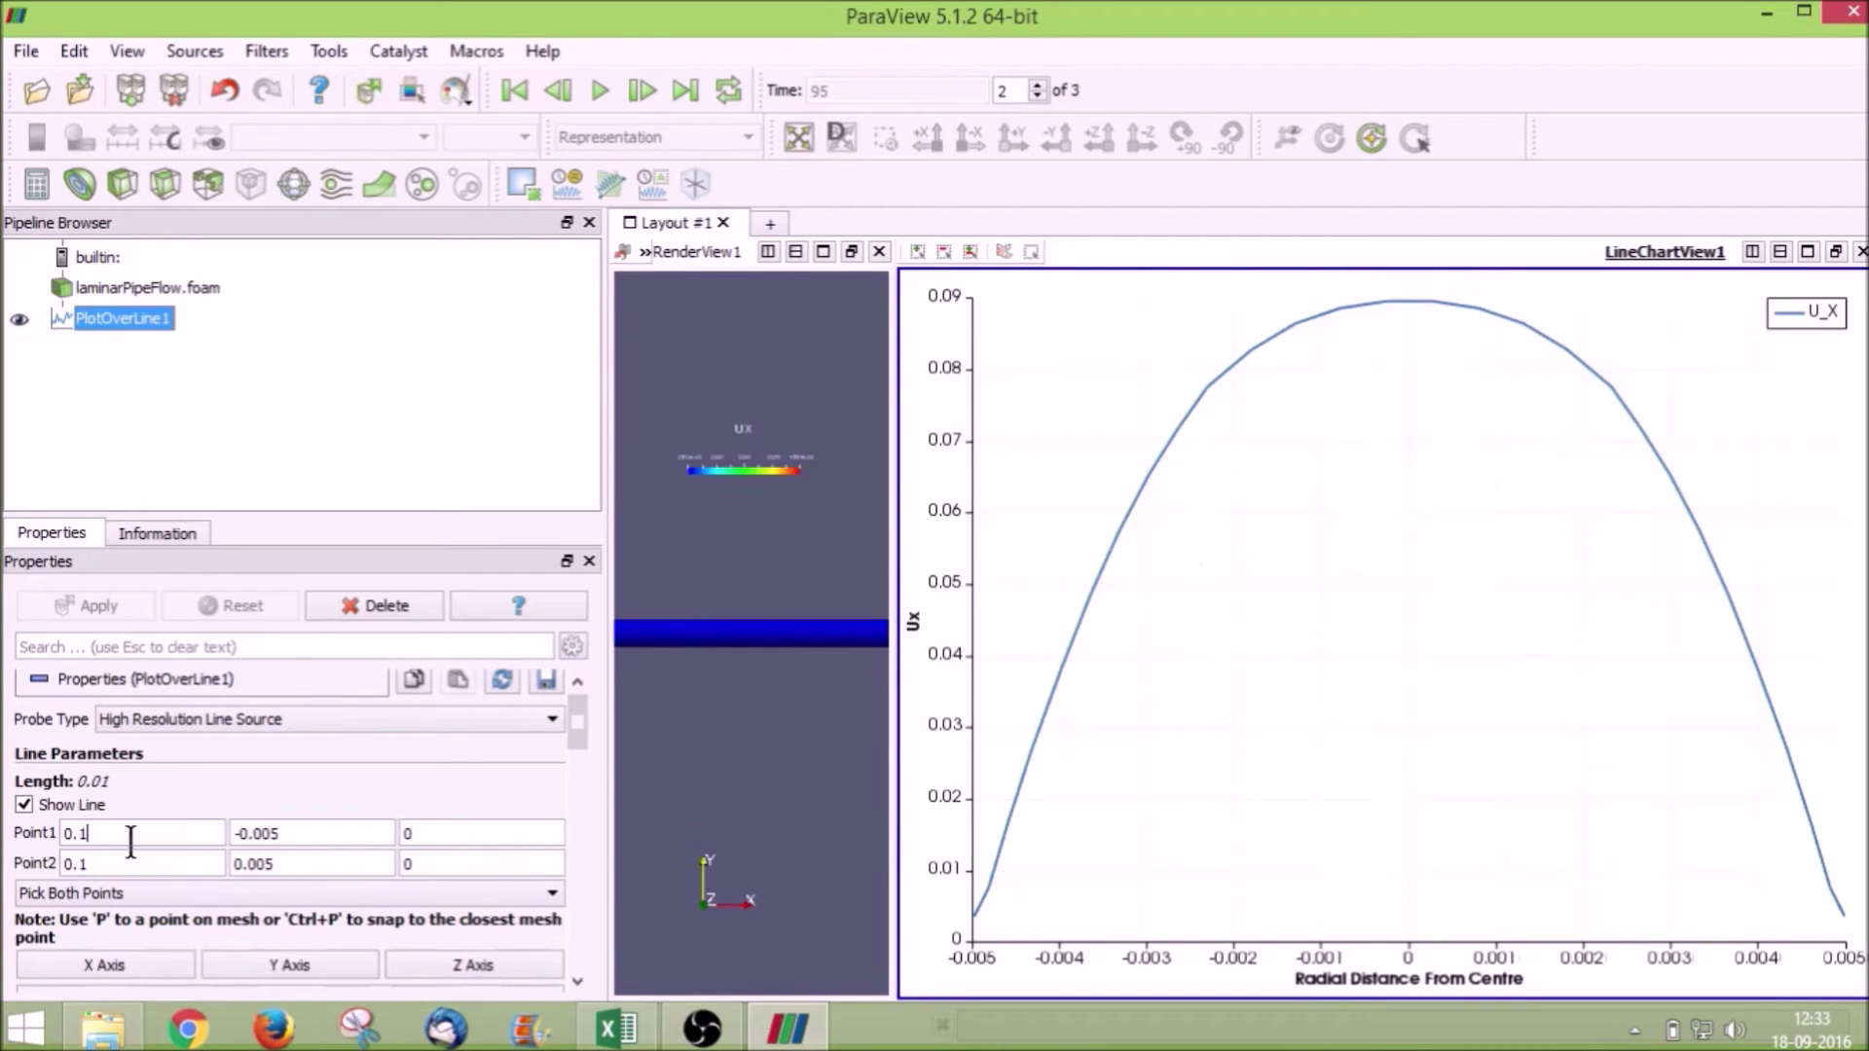
{"action": "key", "text": "BackSpace"}
{"action": "type", "text": "2"}
{"action": "left_click", "coordinate": [124, 864]}
{"action": "key", "text": "BackSpace"}
{"action": "type", "text": "2"}
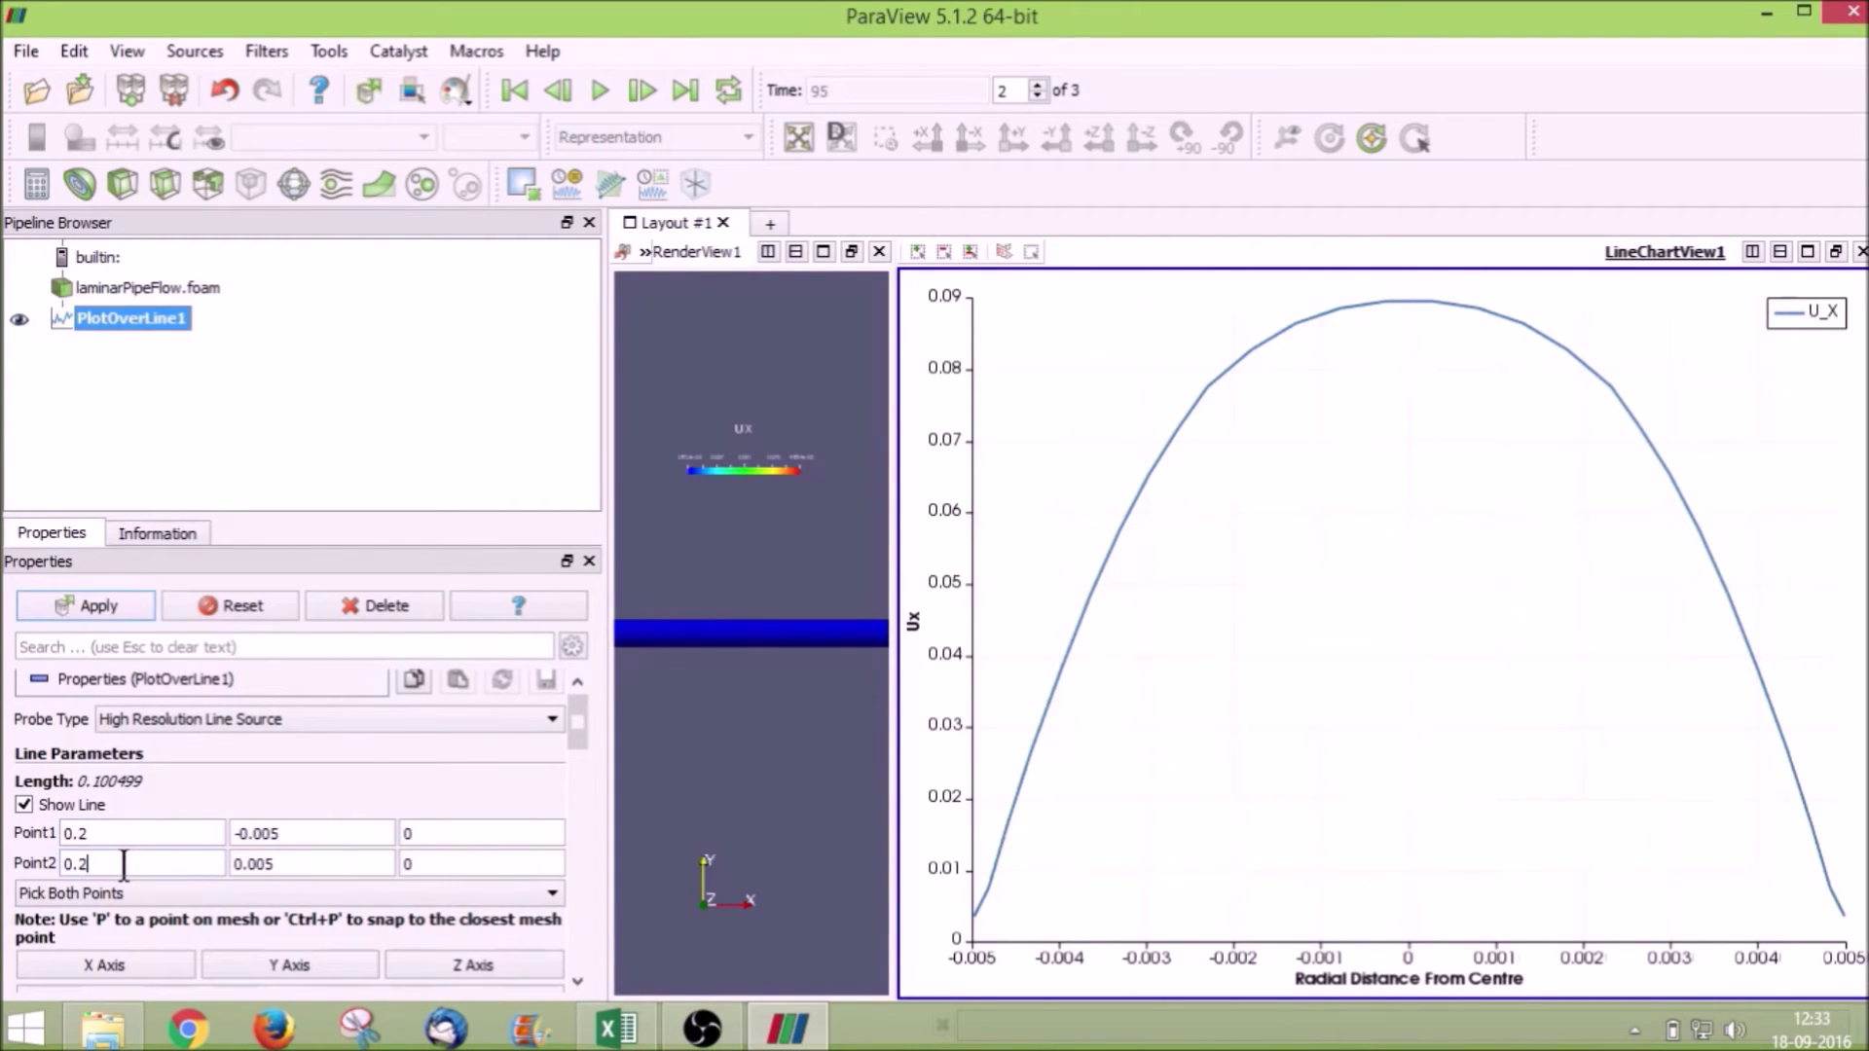
{"action": "left_click", "coordinate": [106, 606]}
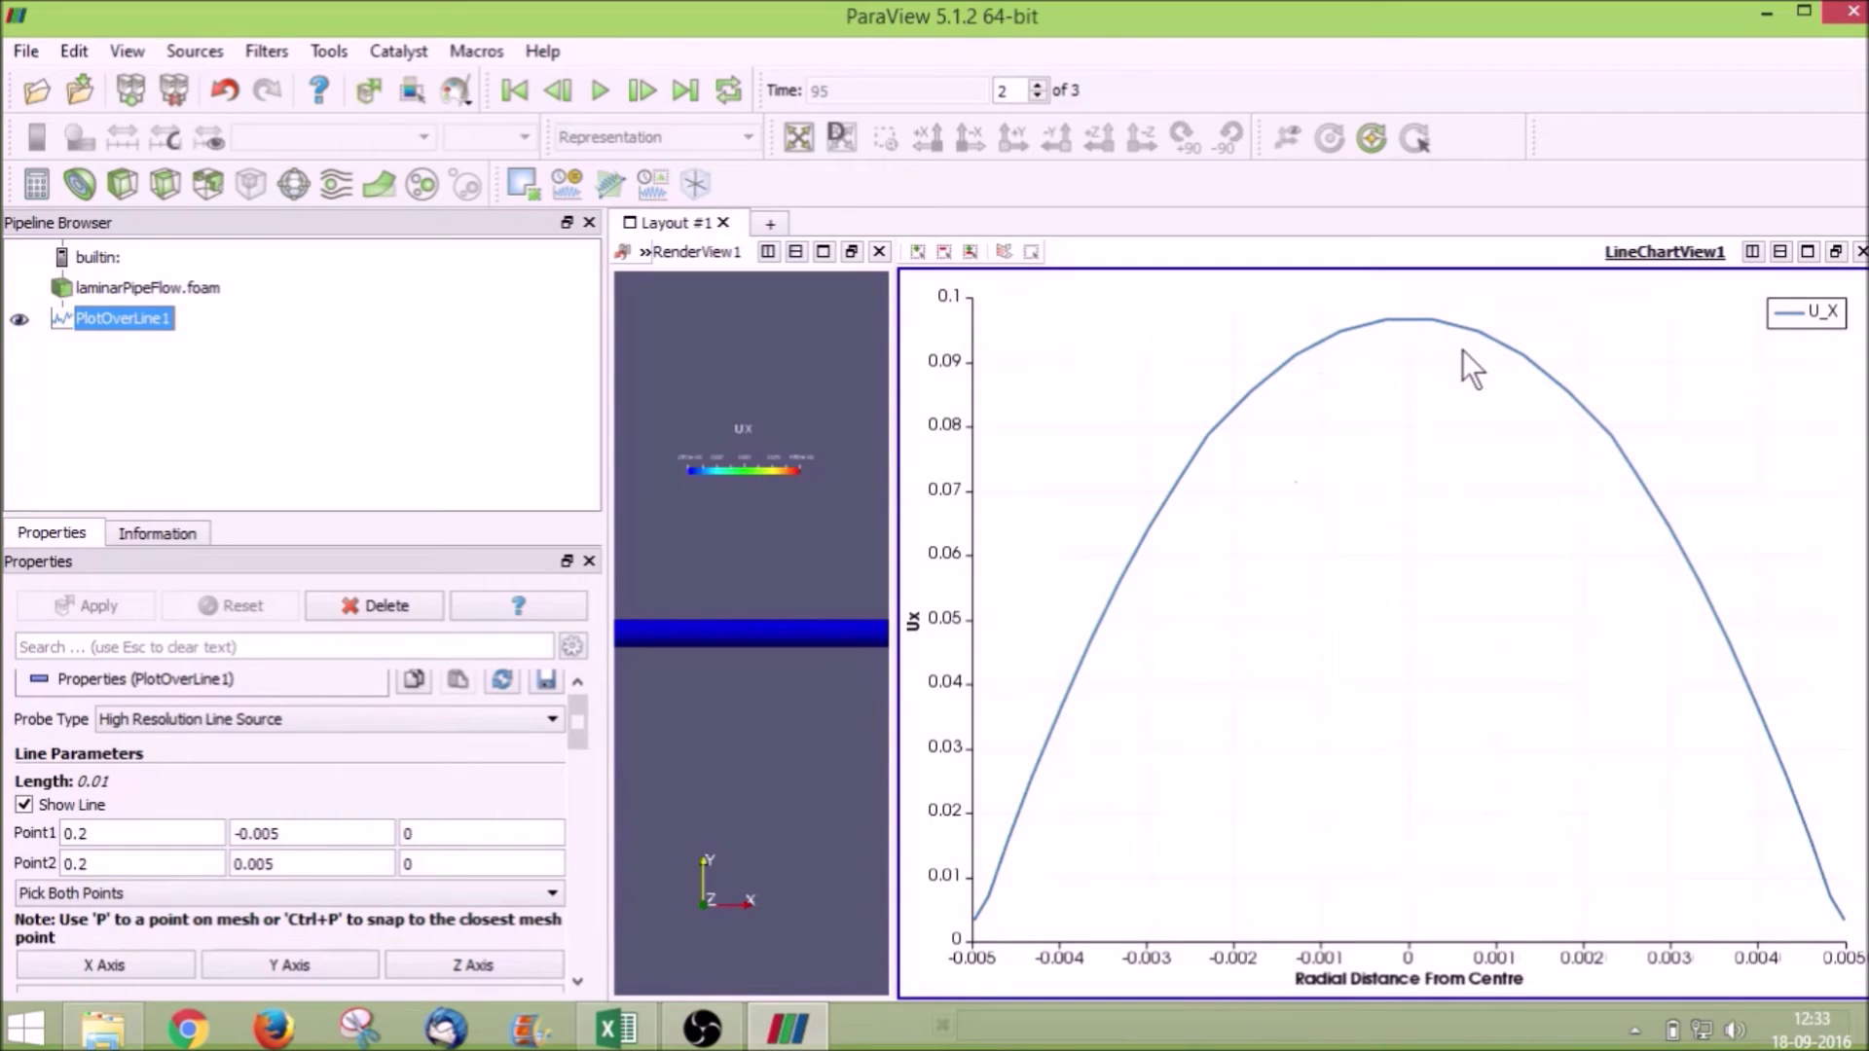
- Shift both line endpoints to X = 0.25 and apply
{"action": "left_click", "coordinate": [97, 834]}
{"action": "key", "text": "BackSpace"}
{"action": "type", "text": "25"}
{"action": "left_click", "coordinate": [143, 863]}
{"action": "key", "text": "BackSpace"}
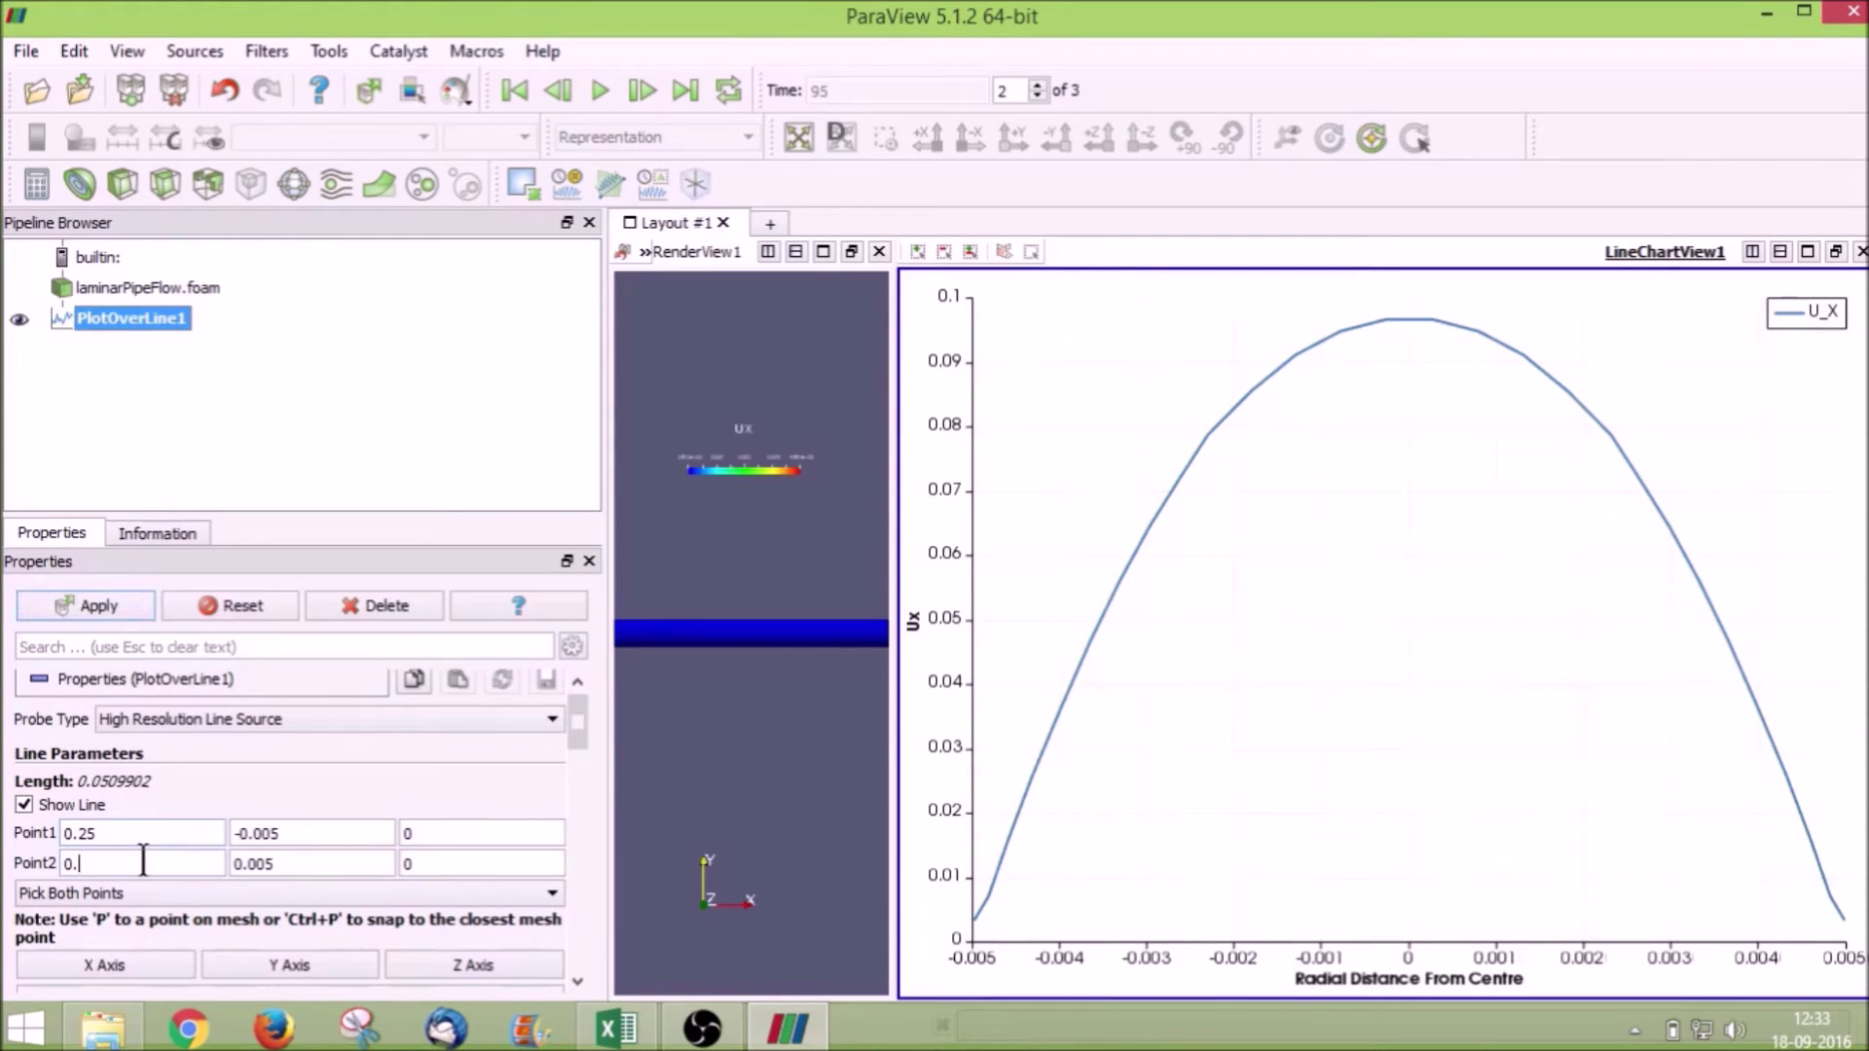
{"action": "type", "text": "5"}
{"action": "key", "text": "BackSpace"}
{"action": "type", "text": "25"}
{"action": "left_click", "coordinate": [97, 603]}
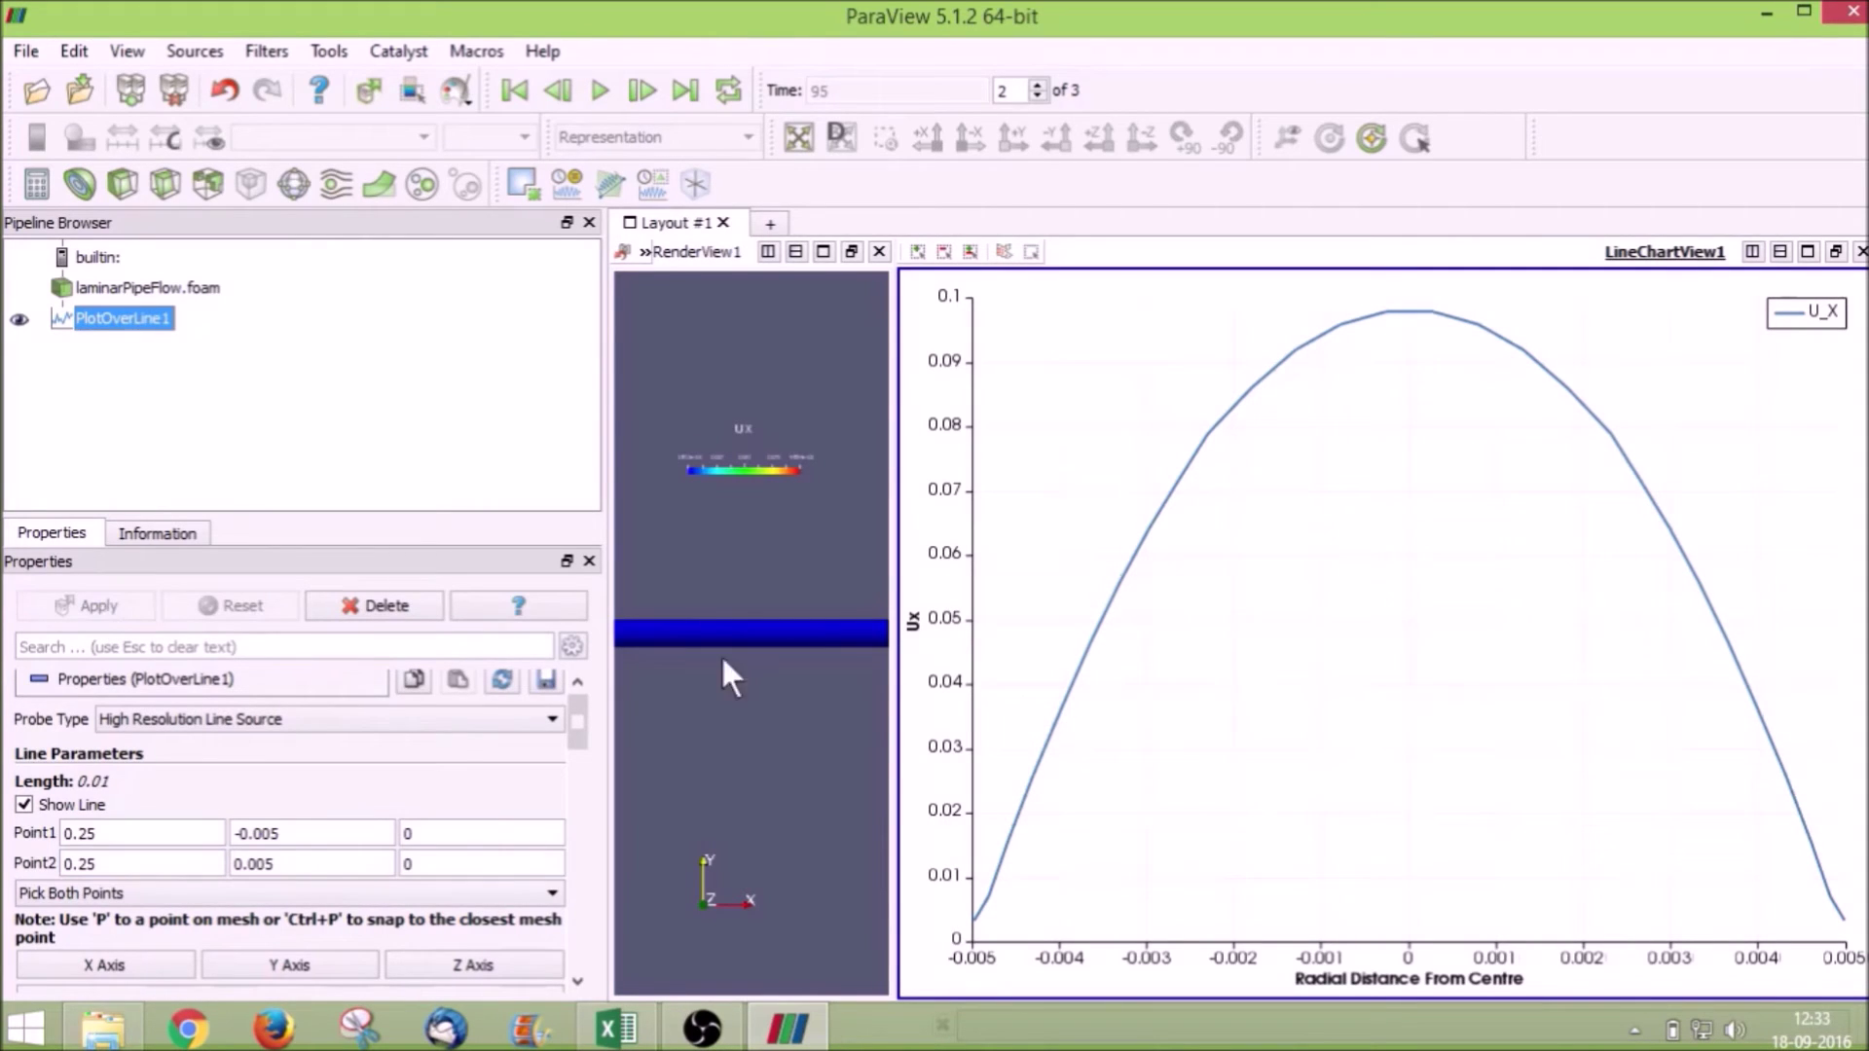
- Shift both line endpoints to X = 0.28 and apply
{"action": "left_click", "coordinate": [162, 841]}
{"action": "key", "text": "BackSpace"}
{"action": "key", "text": "BackSpace"}
{"action": "type", "text": "28"}
{"action": "left_click", "coordinate": [159, 863]}
{"action": "key", "text": "BackSpace"}
{"action": "key", "text": "BackSpace"}
{"action": "type", "text": "28"}
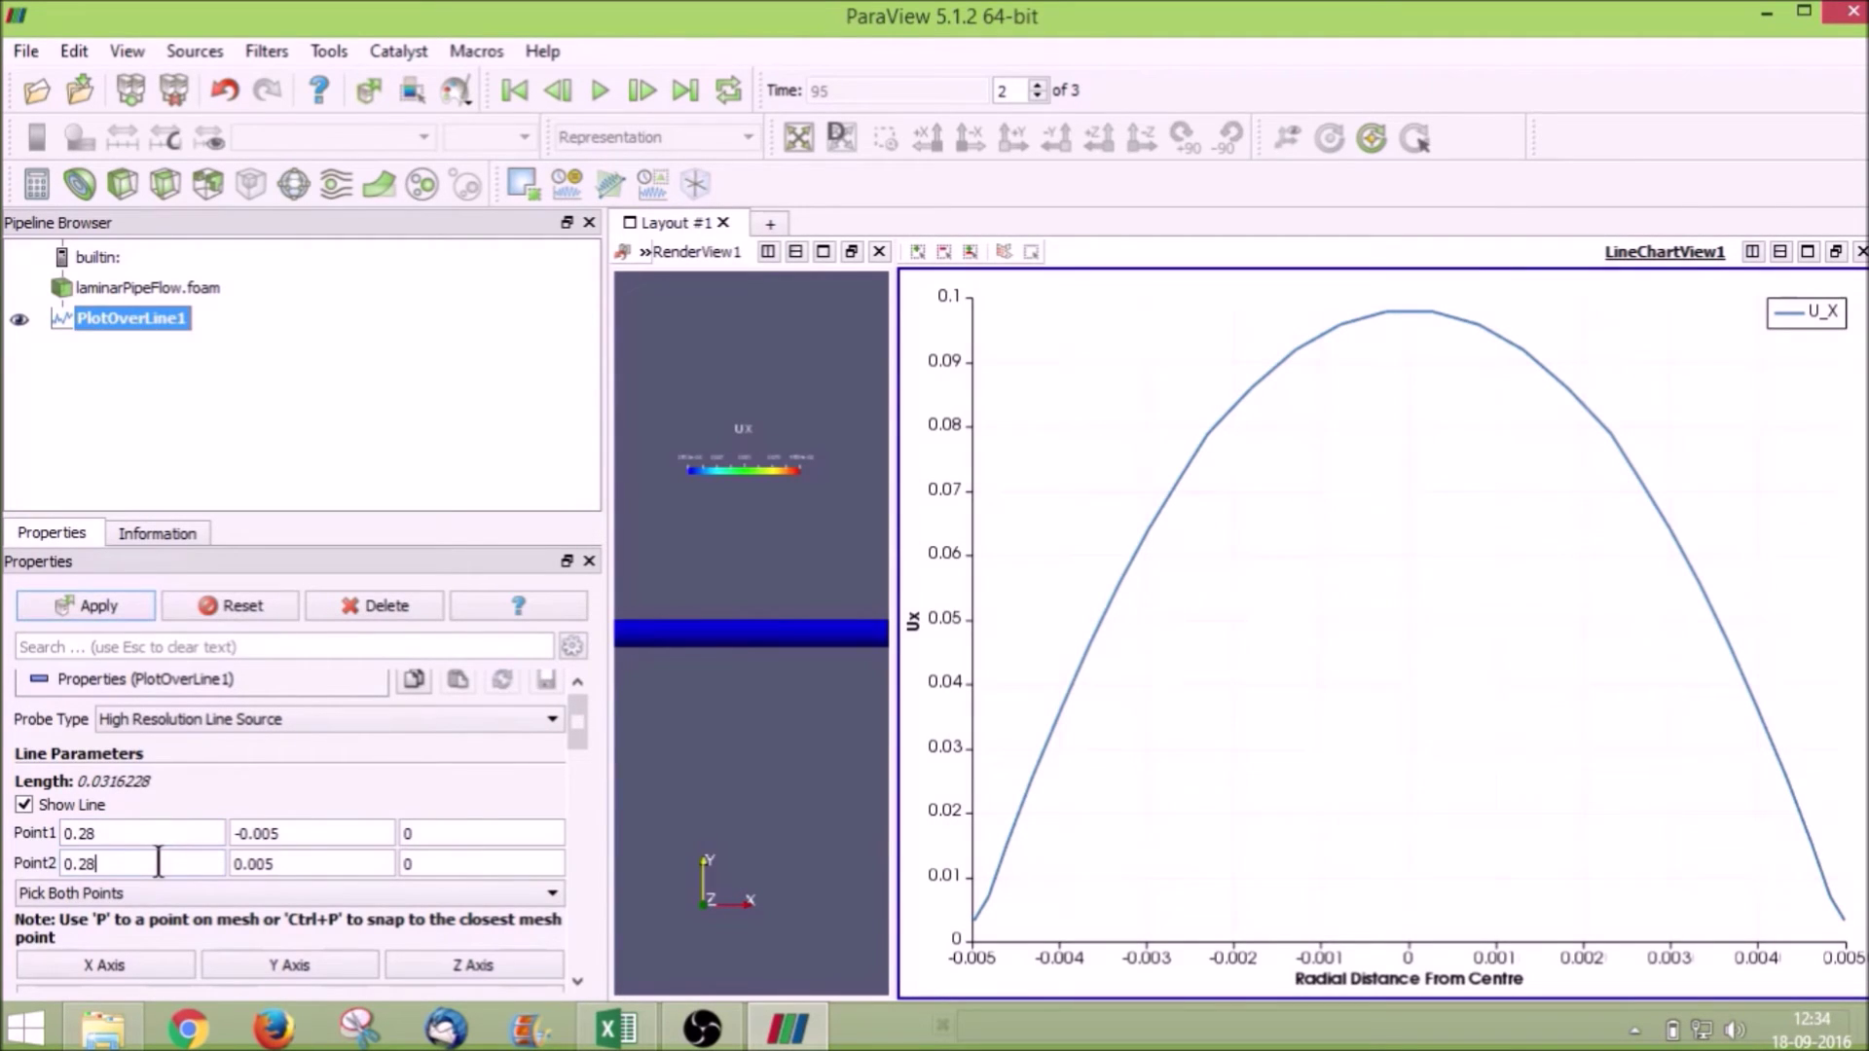
{"action": "left_click", "coordinate": [74, 594]}
- Shift both line endpoints to X = 0.29 and apply
{"action": "left_click", "coordinate": [159, 837]}
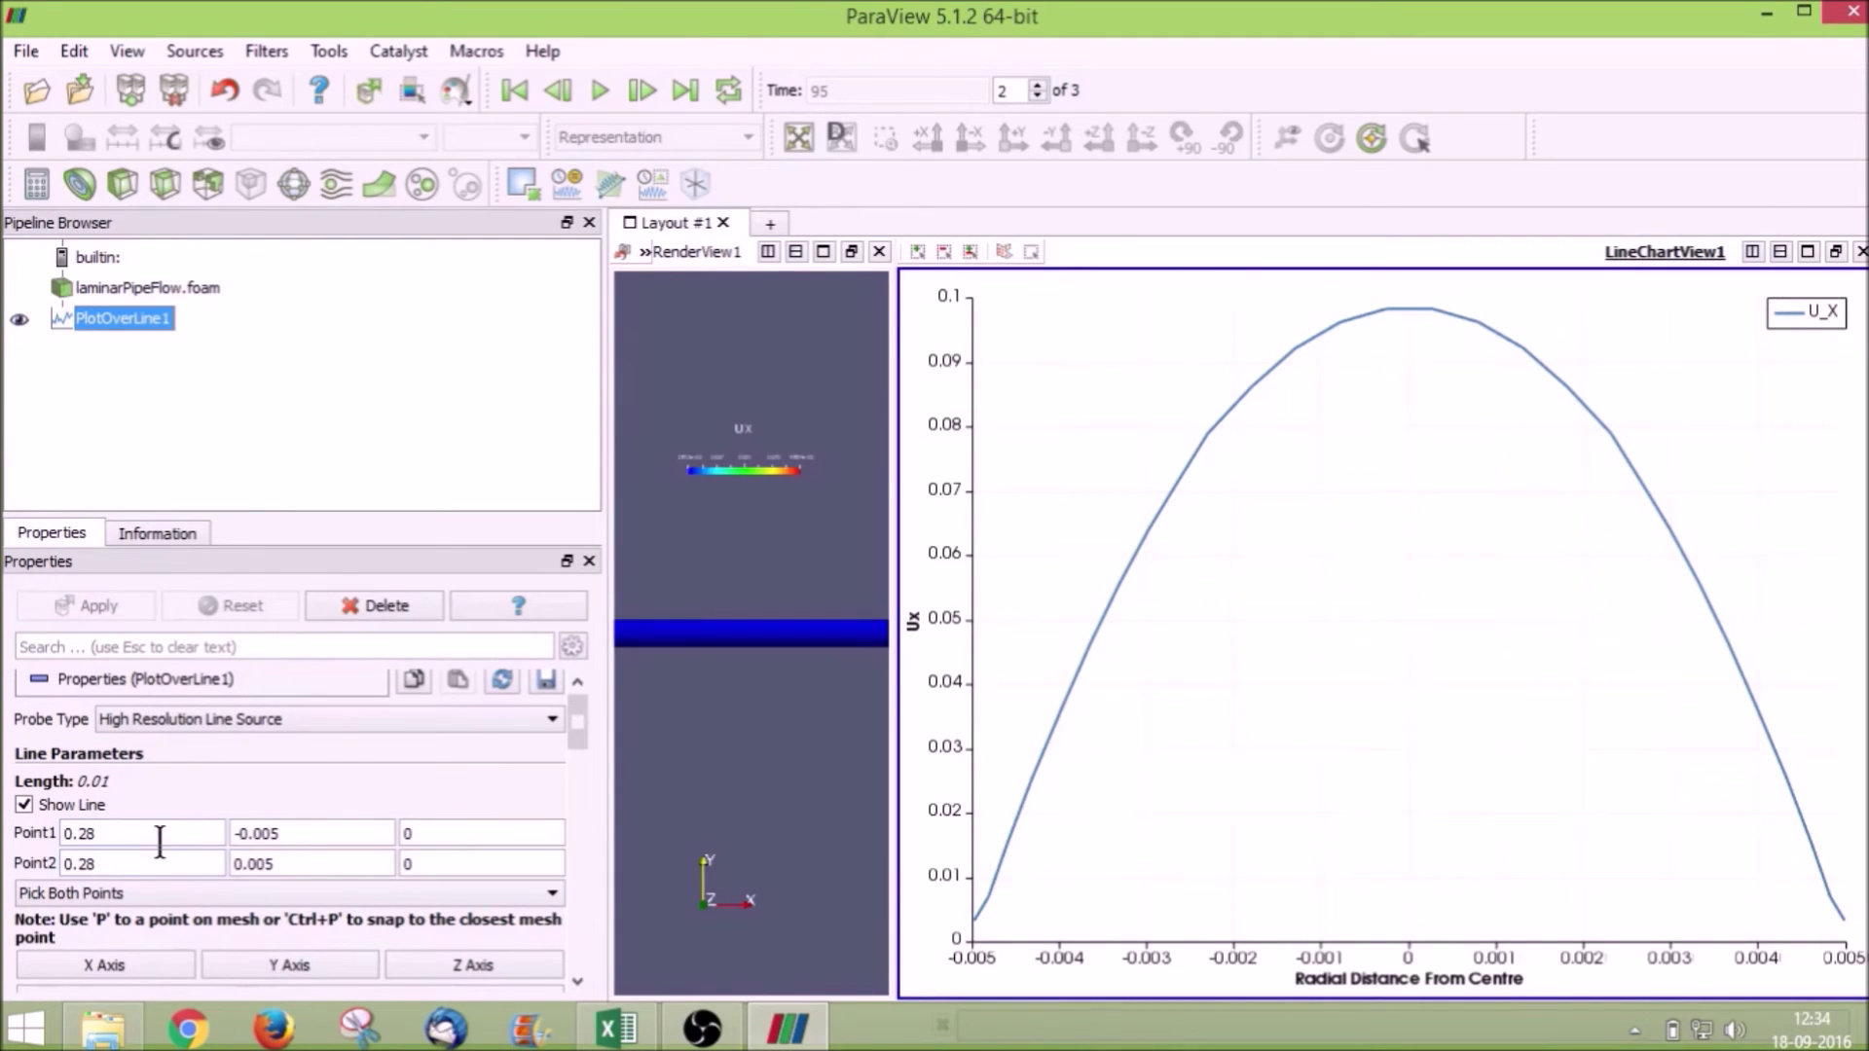
{"action": "key", "text": "BackSpace"}
{"action": "type", "text": "9"}
{"action": "left_click", "coordinate": [150, 873]}
{"action": "key", "text": "BackSpace"}
{"action": "type", "text": "9"}
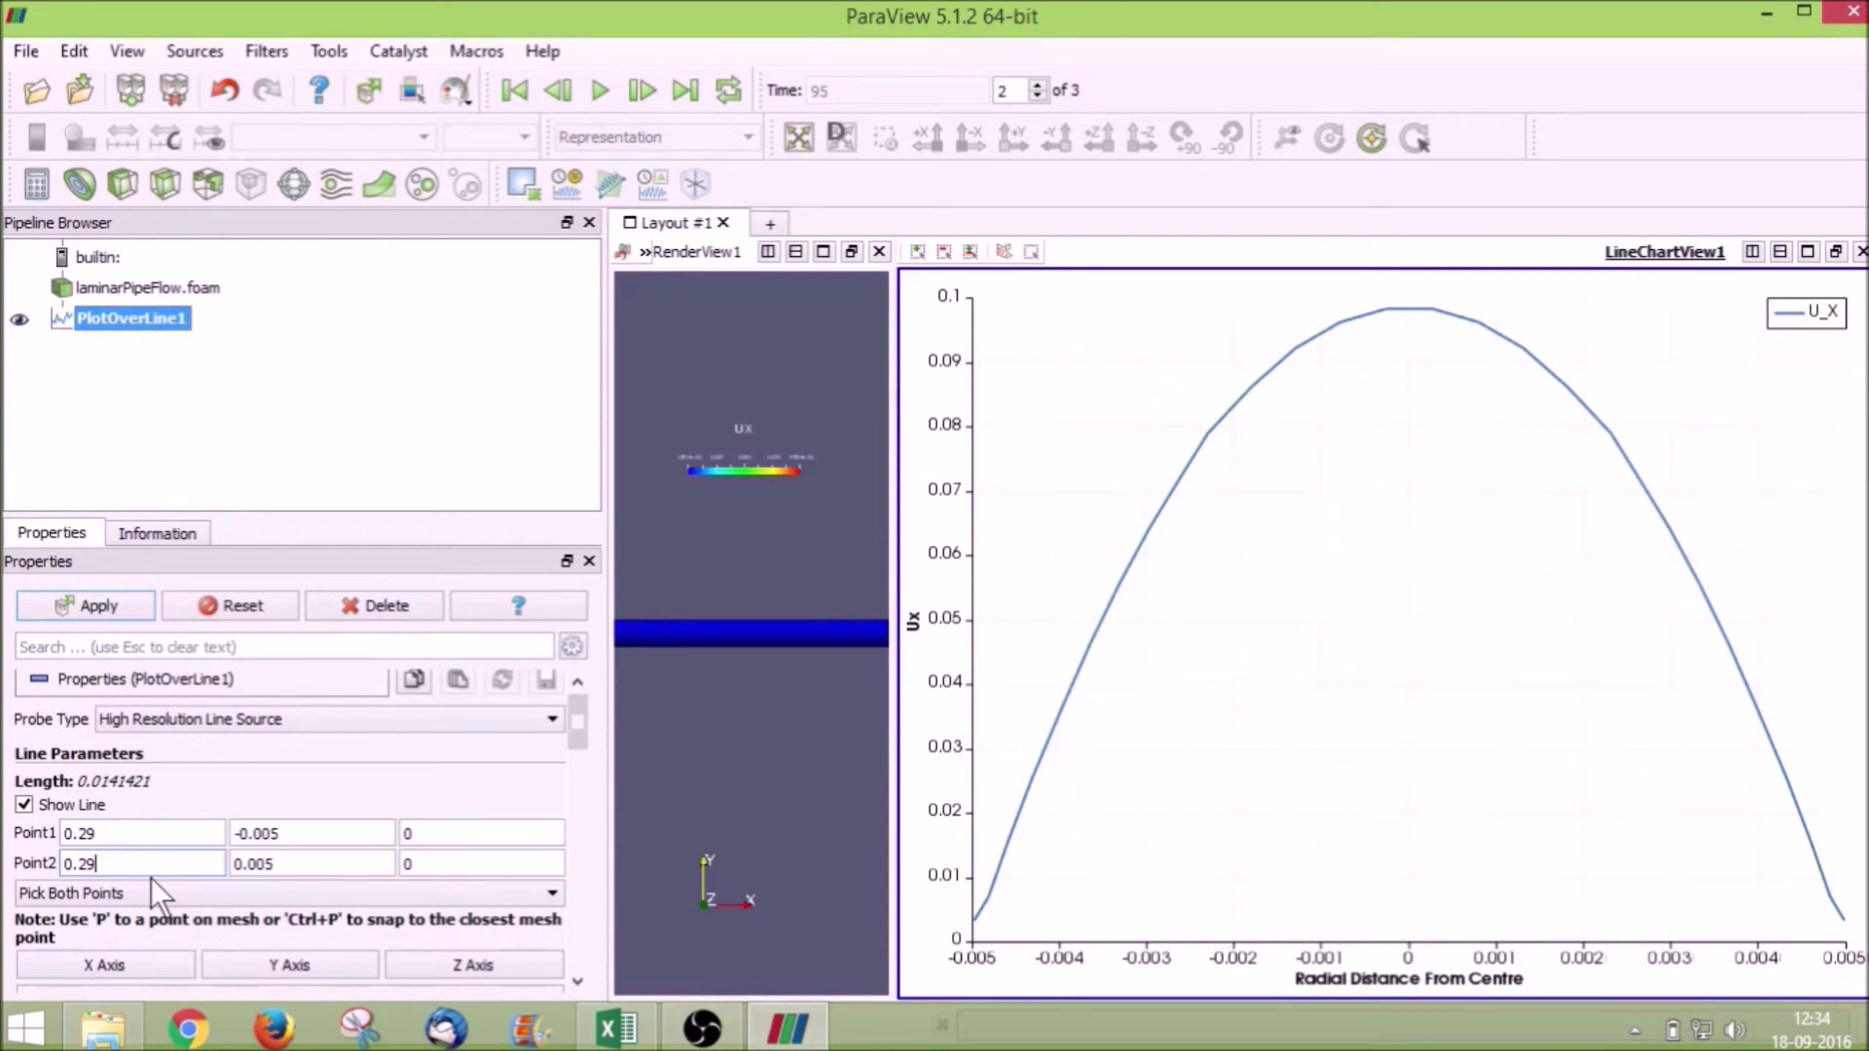
{"action": "left_click", "coordinate": [98, 611]}
- Set both line endpoints to X = 0.3 and apply for the fully developed parabola
{"action": "left_click", "coordinate": [127, 834]}
{"action": "key", "text": "BackSpace"}
{"action": "key", "text": "BackSpace"}
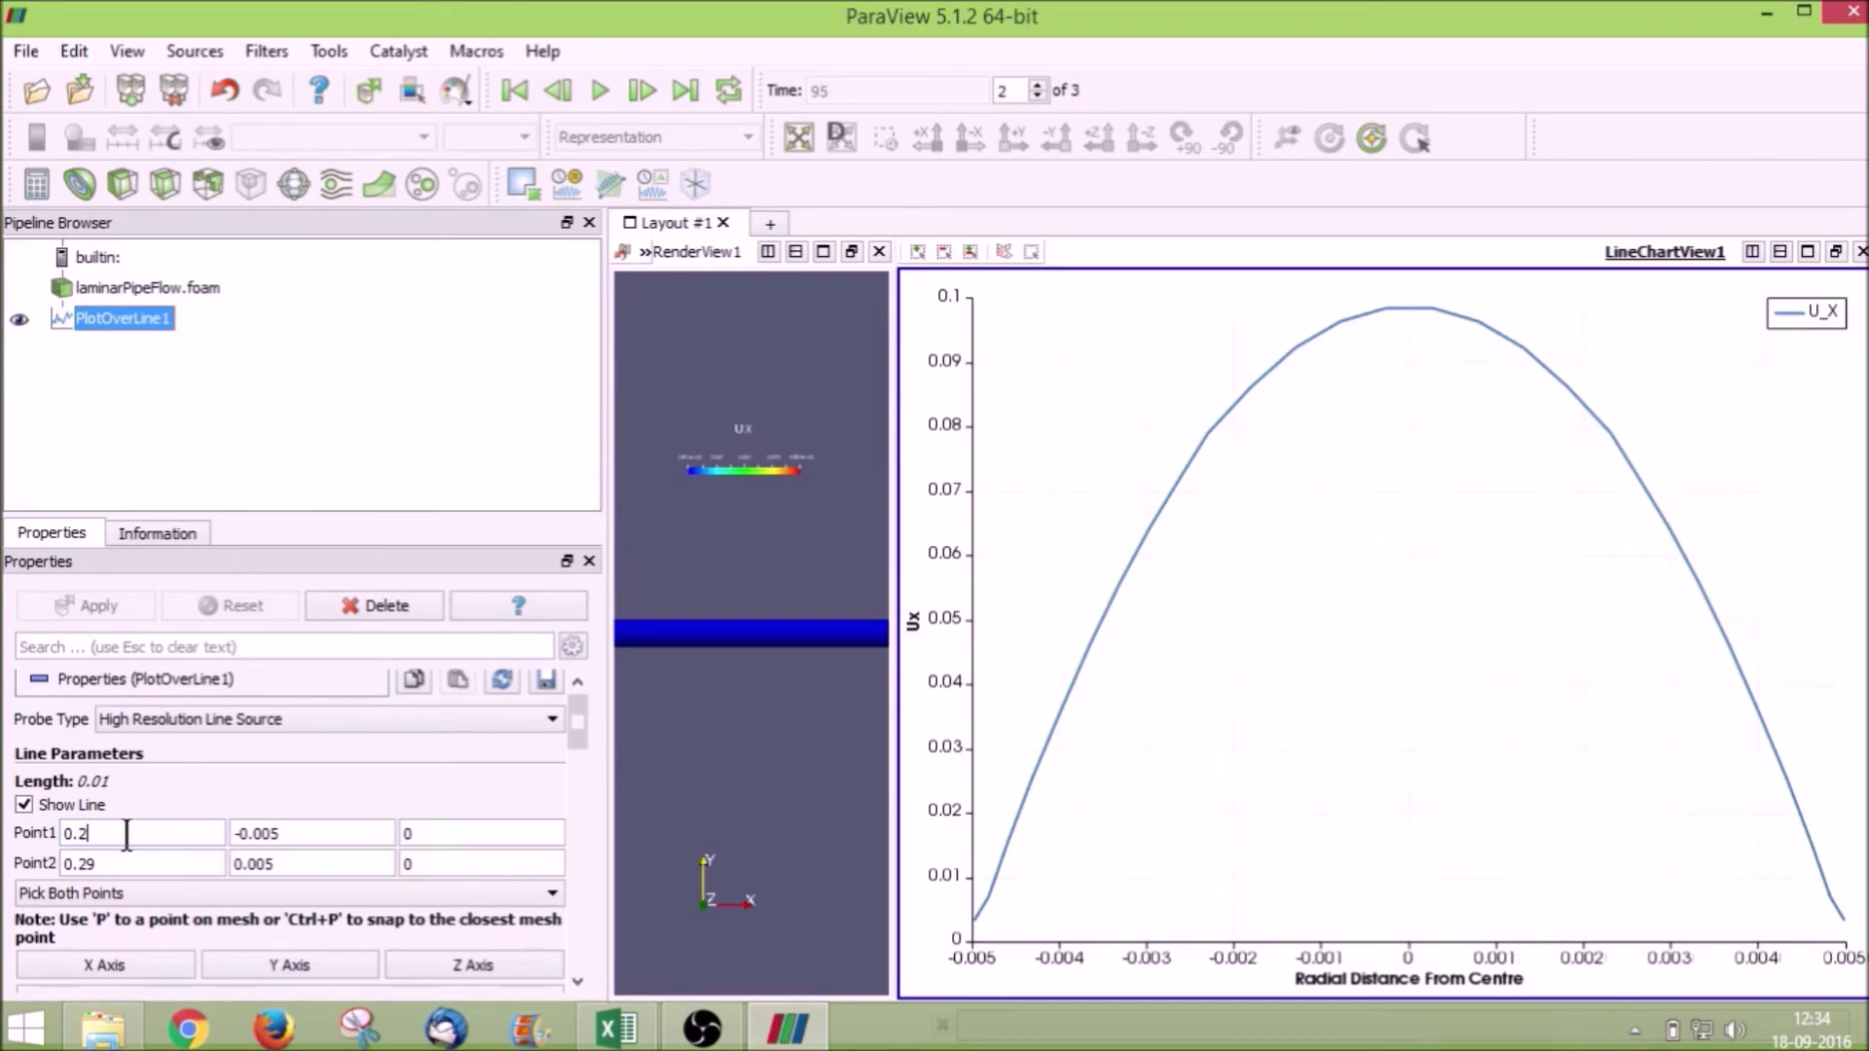
{"action": "type", "text": "3"}
{"action": "left_click", "coordinate": [126, 861]}
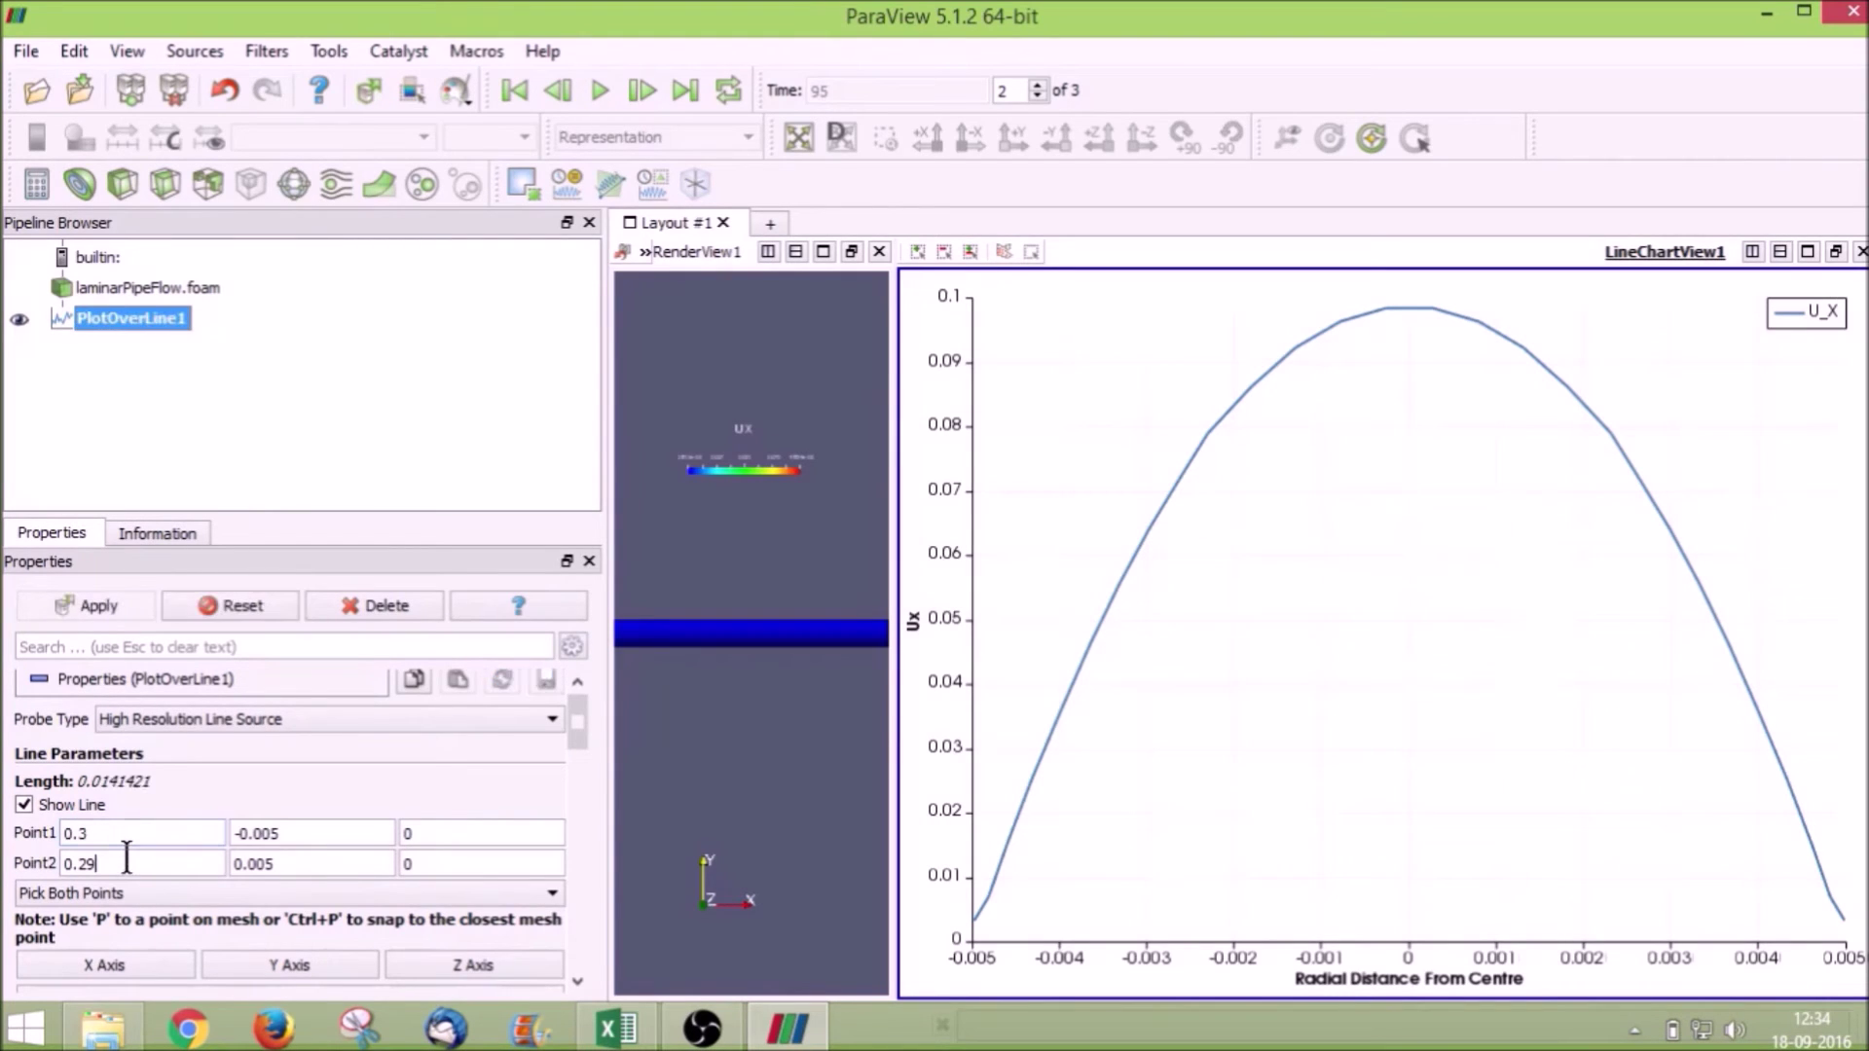
{"action": "key", "text": "BackSpace"}
{"action": "key", "text": "BackSpace"}
{"action": "type", "text": "3"}
{"action": "left_click", "coordinate": [85, 604]}
{"action": "left_click", "coordinate": [86, 603]}
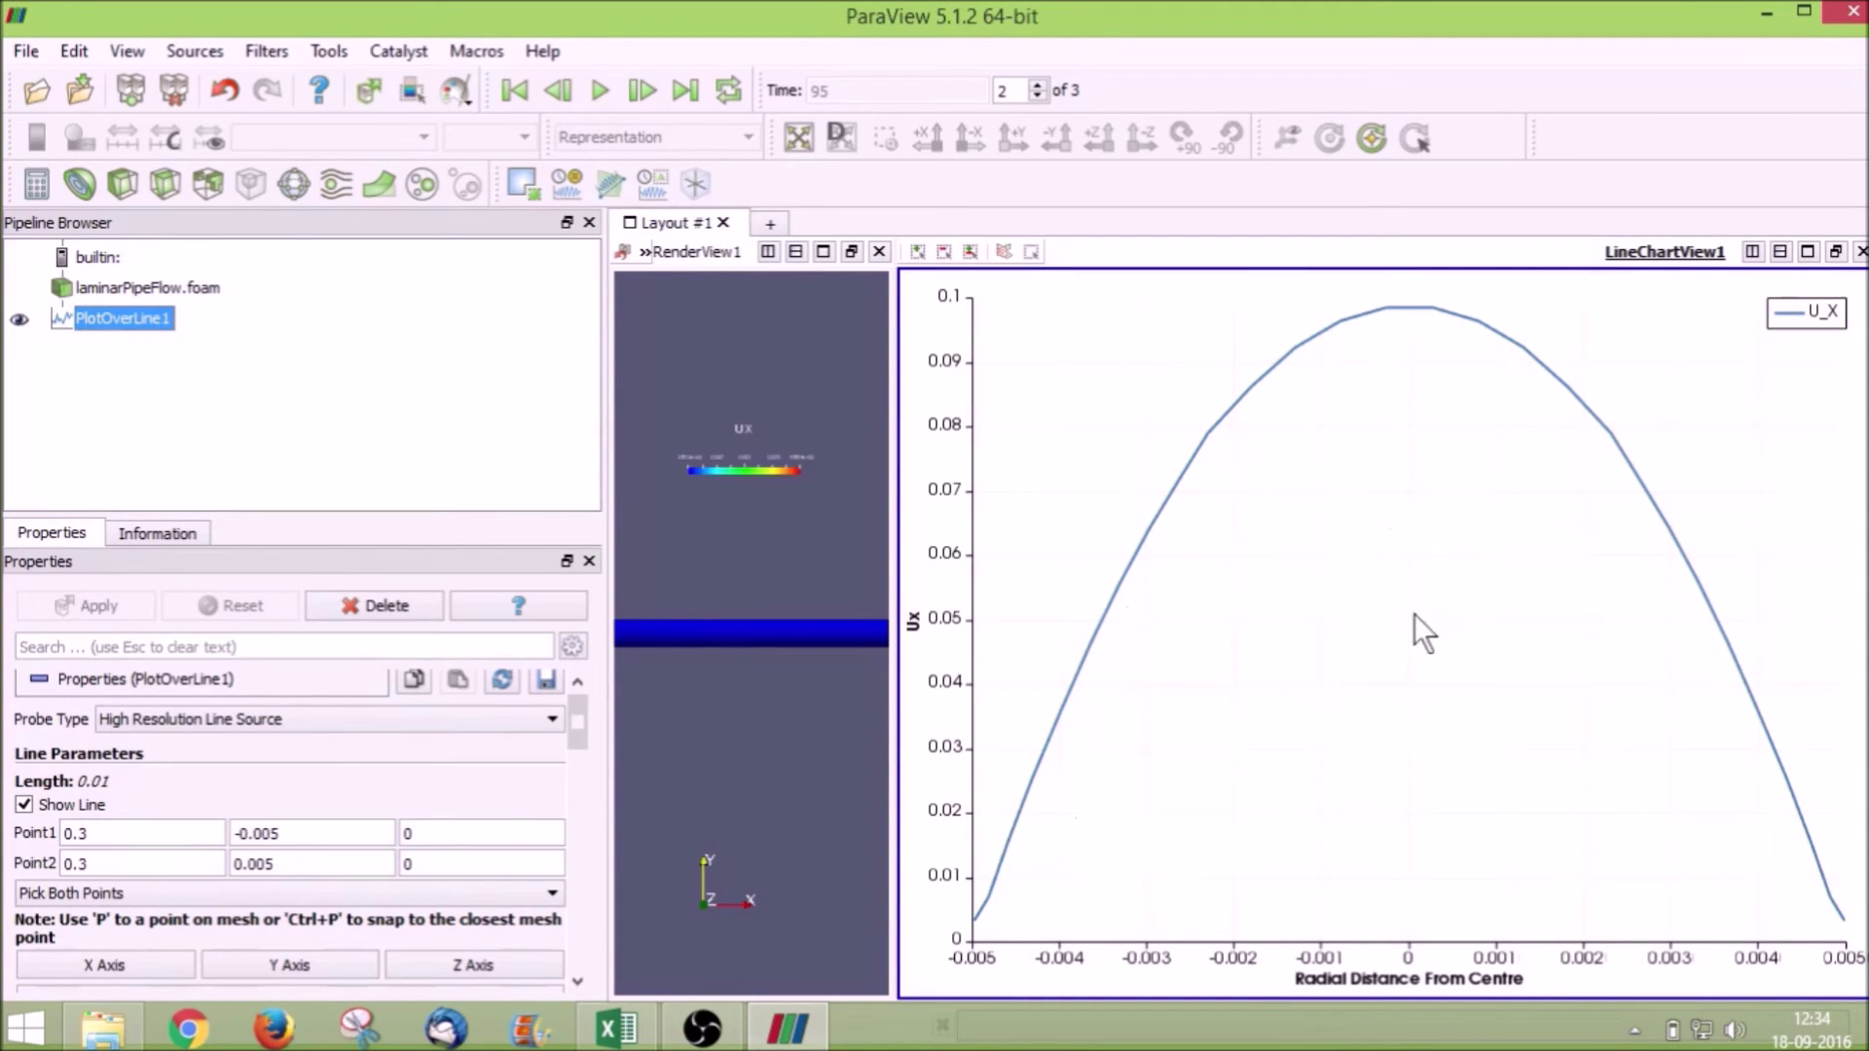
- Check the formula behind the 0.25 hydrodynamic development length in Excel, then return to ParaView
{"action": "left_click", "coordinate": [616, 1027]}
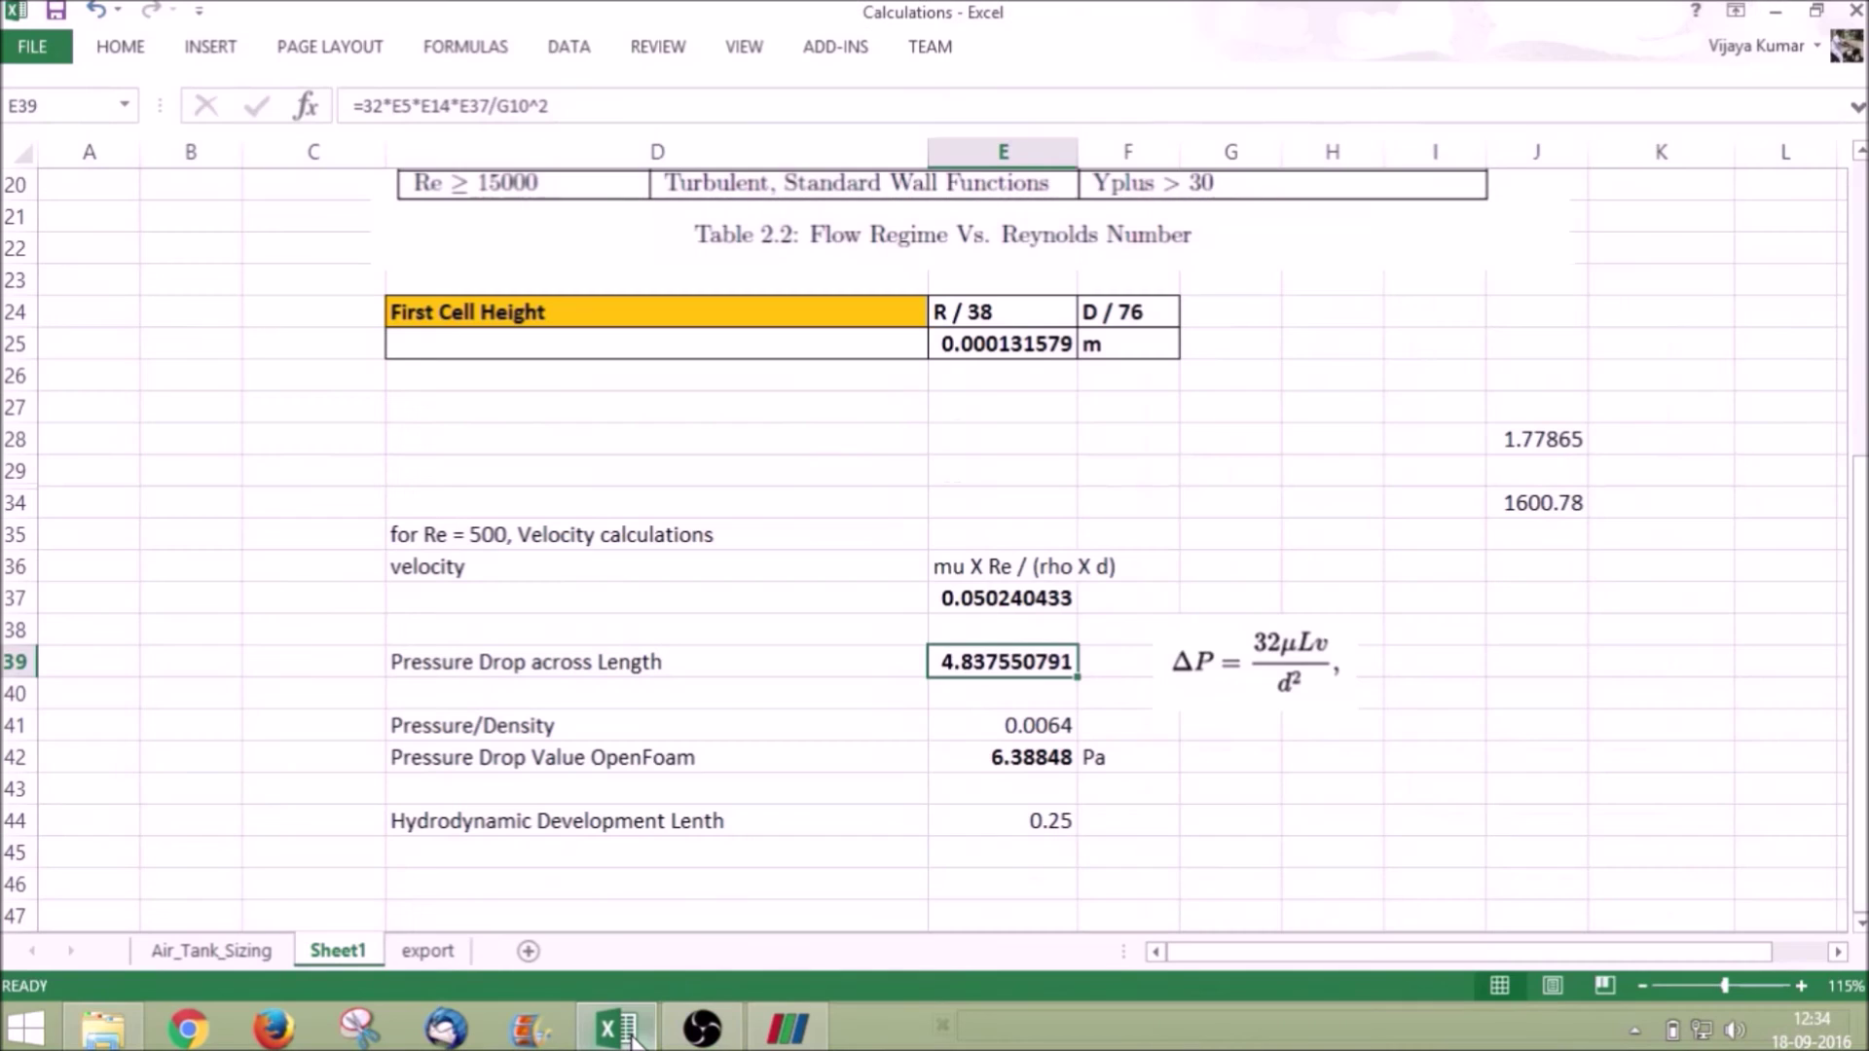
{"action": "left_click", "coordinate": [677, 827]}
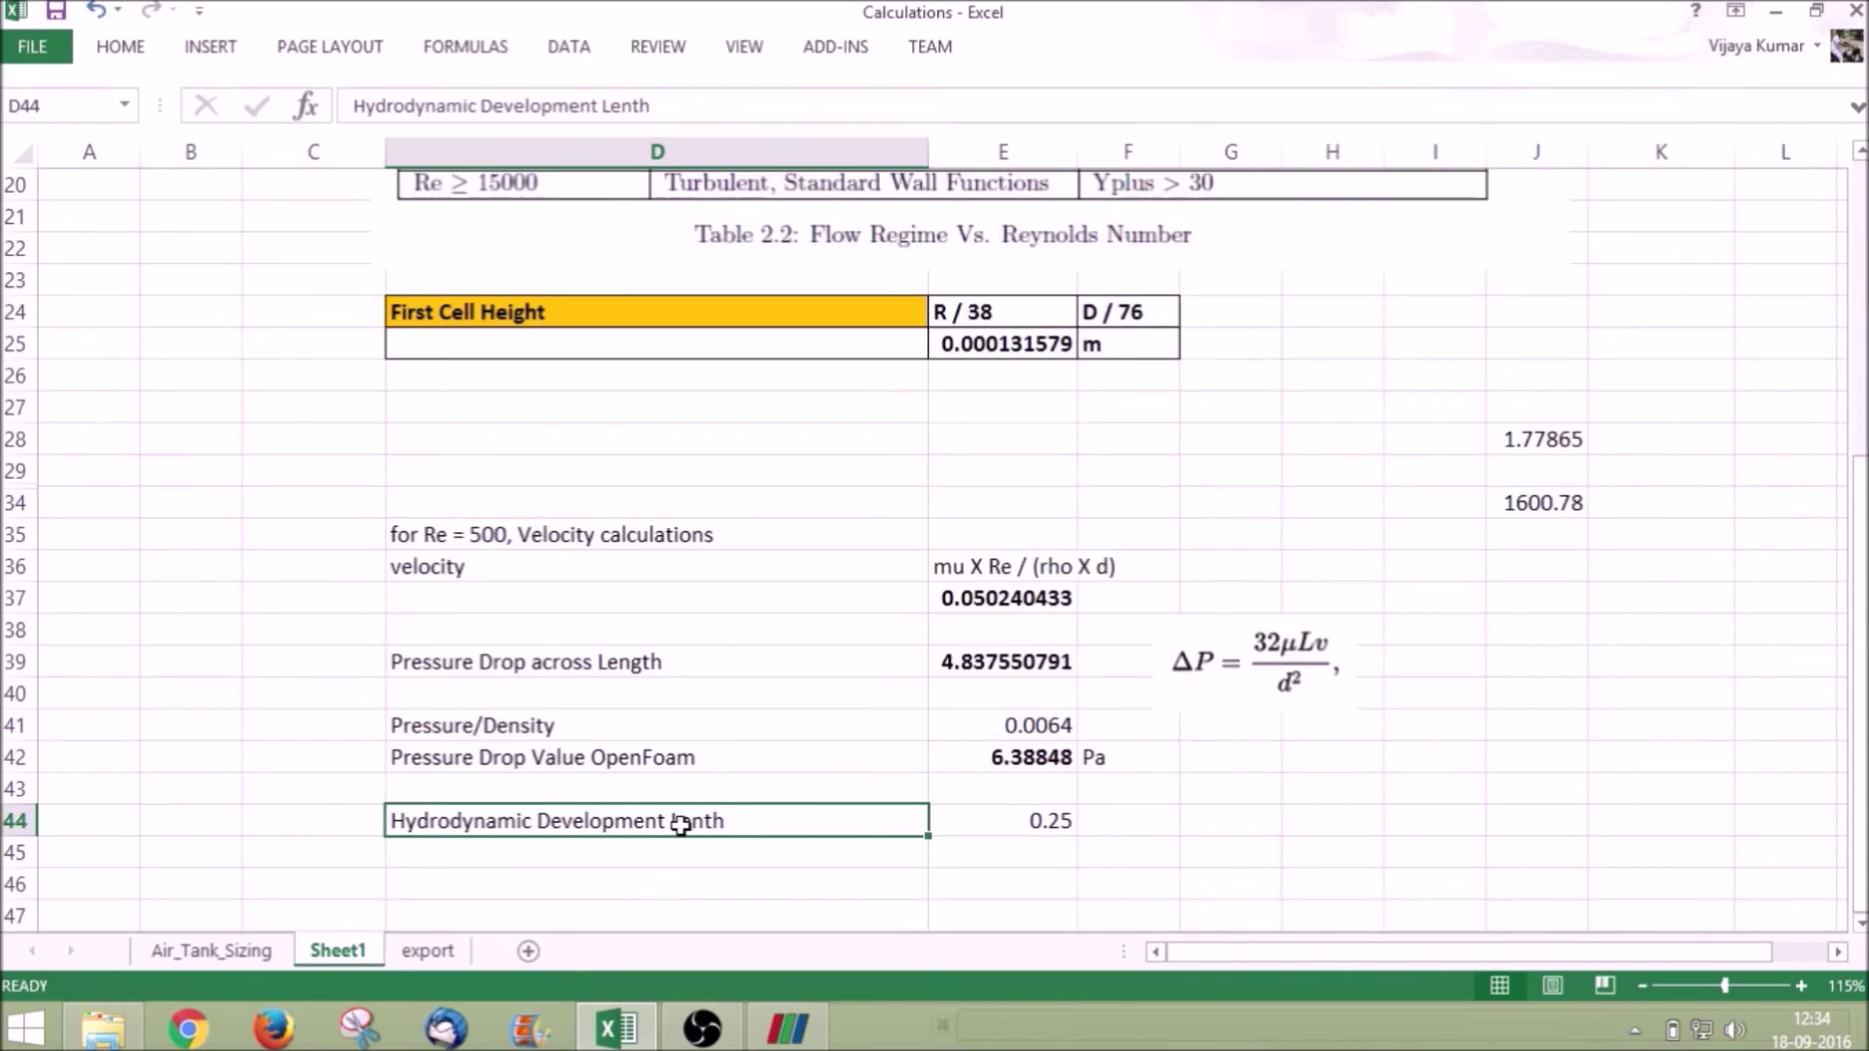
{"action": "scroll", "coordinate": [1232, 743], "scroll_direction": "up", "scroll_amount": 6}
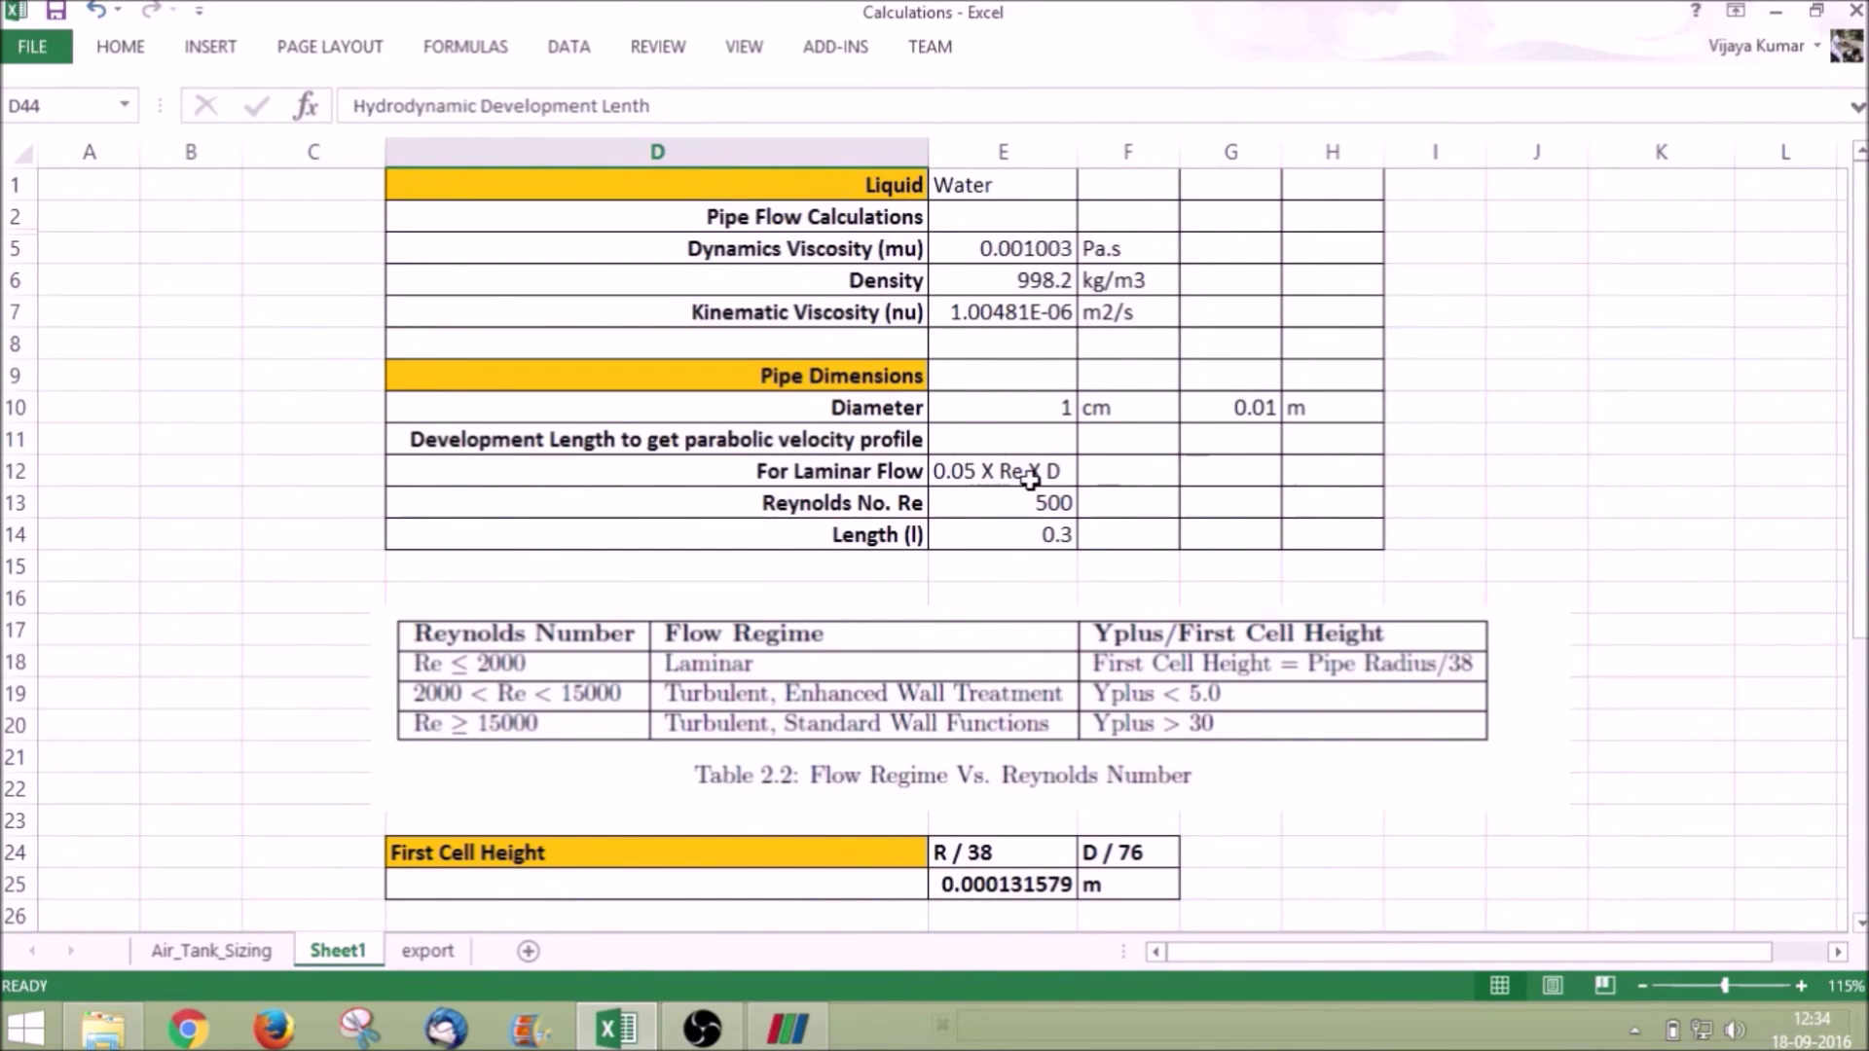
{"action": "scroll", "coordinate": [1030, 477], "scroll_direction": "down", "scroll_amount": 7}
{"action": "left_click", "coordinate": [1038, 724]}
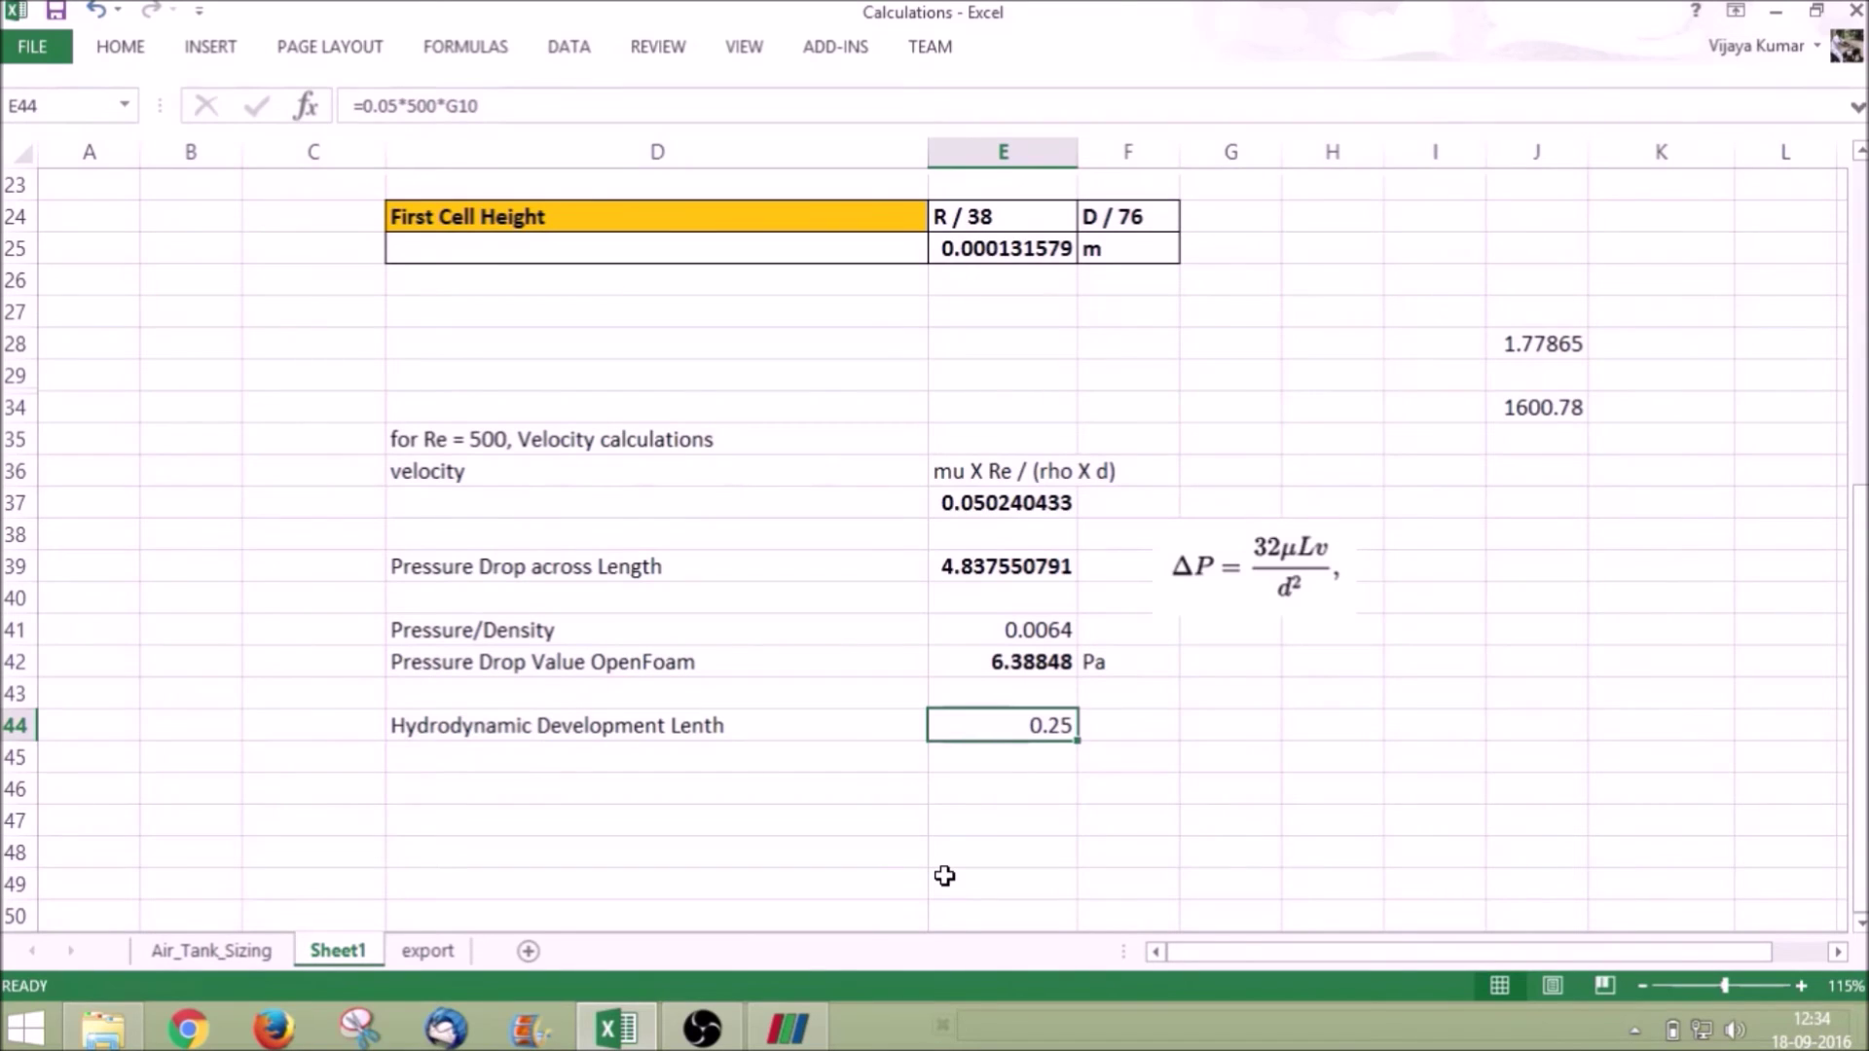
{"action": "left_click", "coordinate": [786, 1028]}
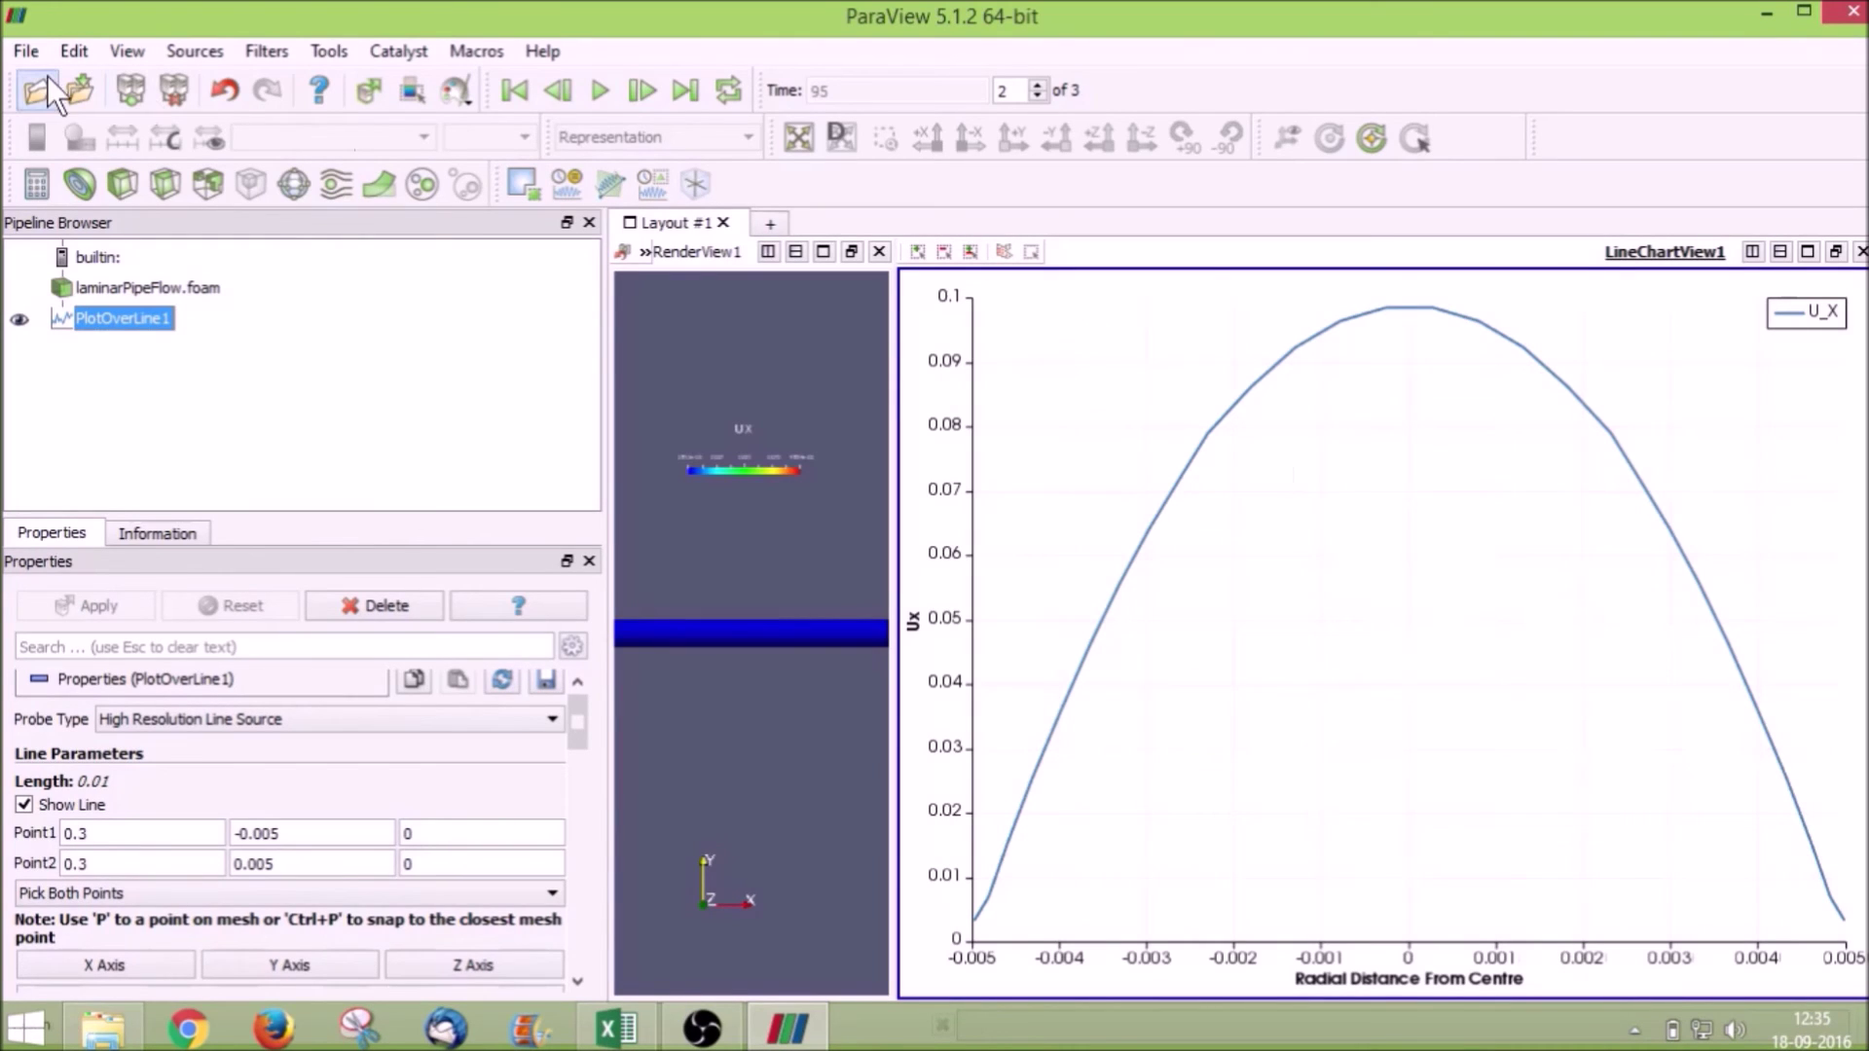
- Save the line data as 'PipeFlowTurorial' CSV in the Shared/OpenFoam_Data folder
{"action": "left_click", "coordinate": [33, 49]}
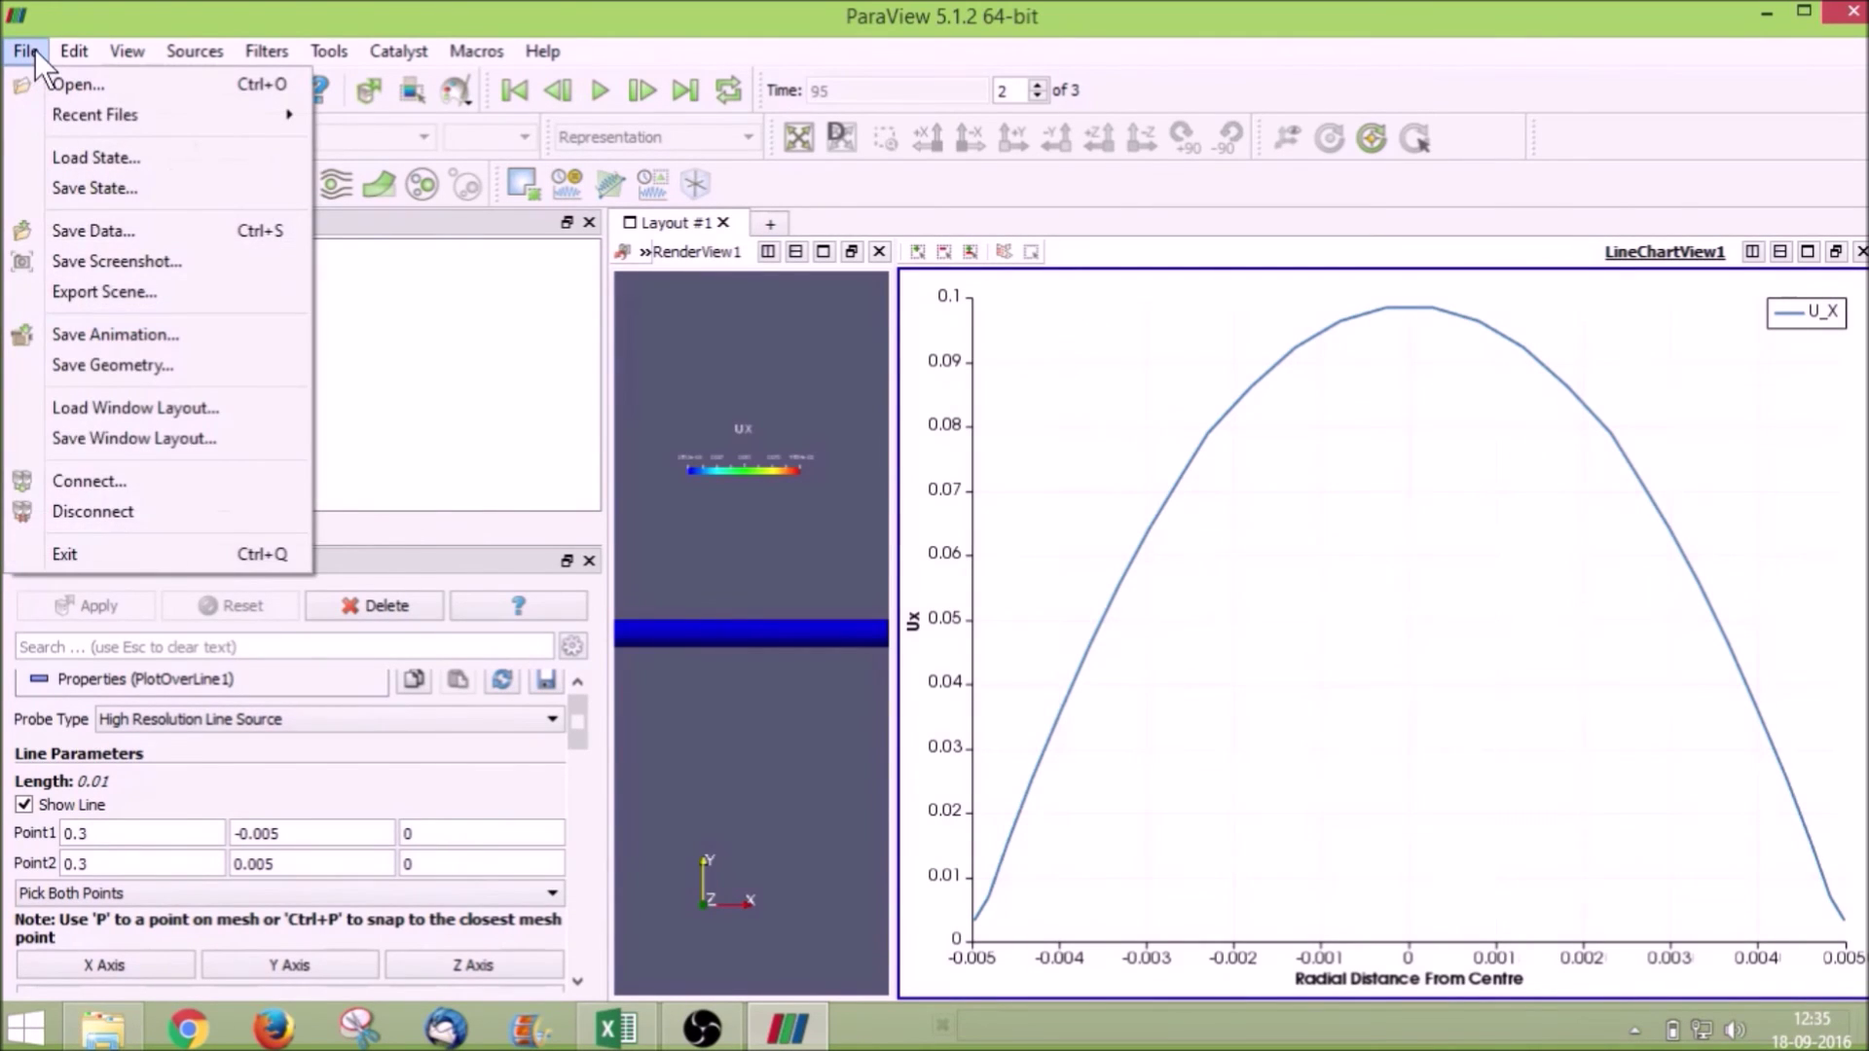
{"action": "left_click", "coordinate": [97, 230]}
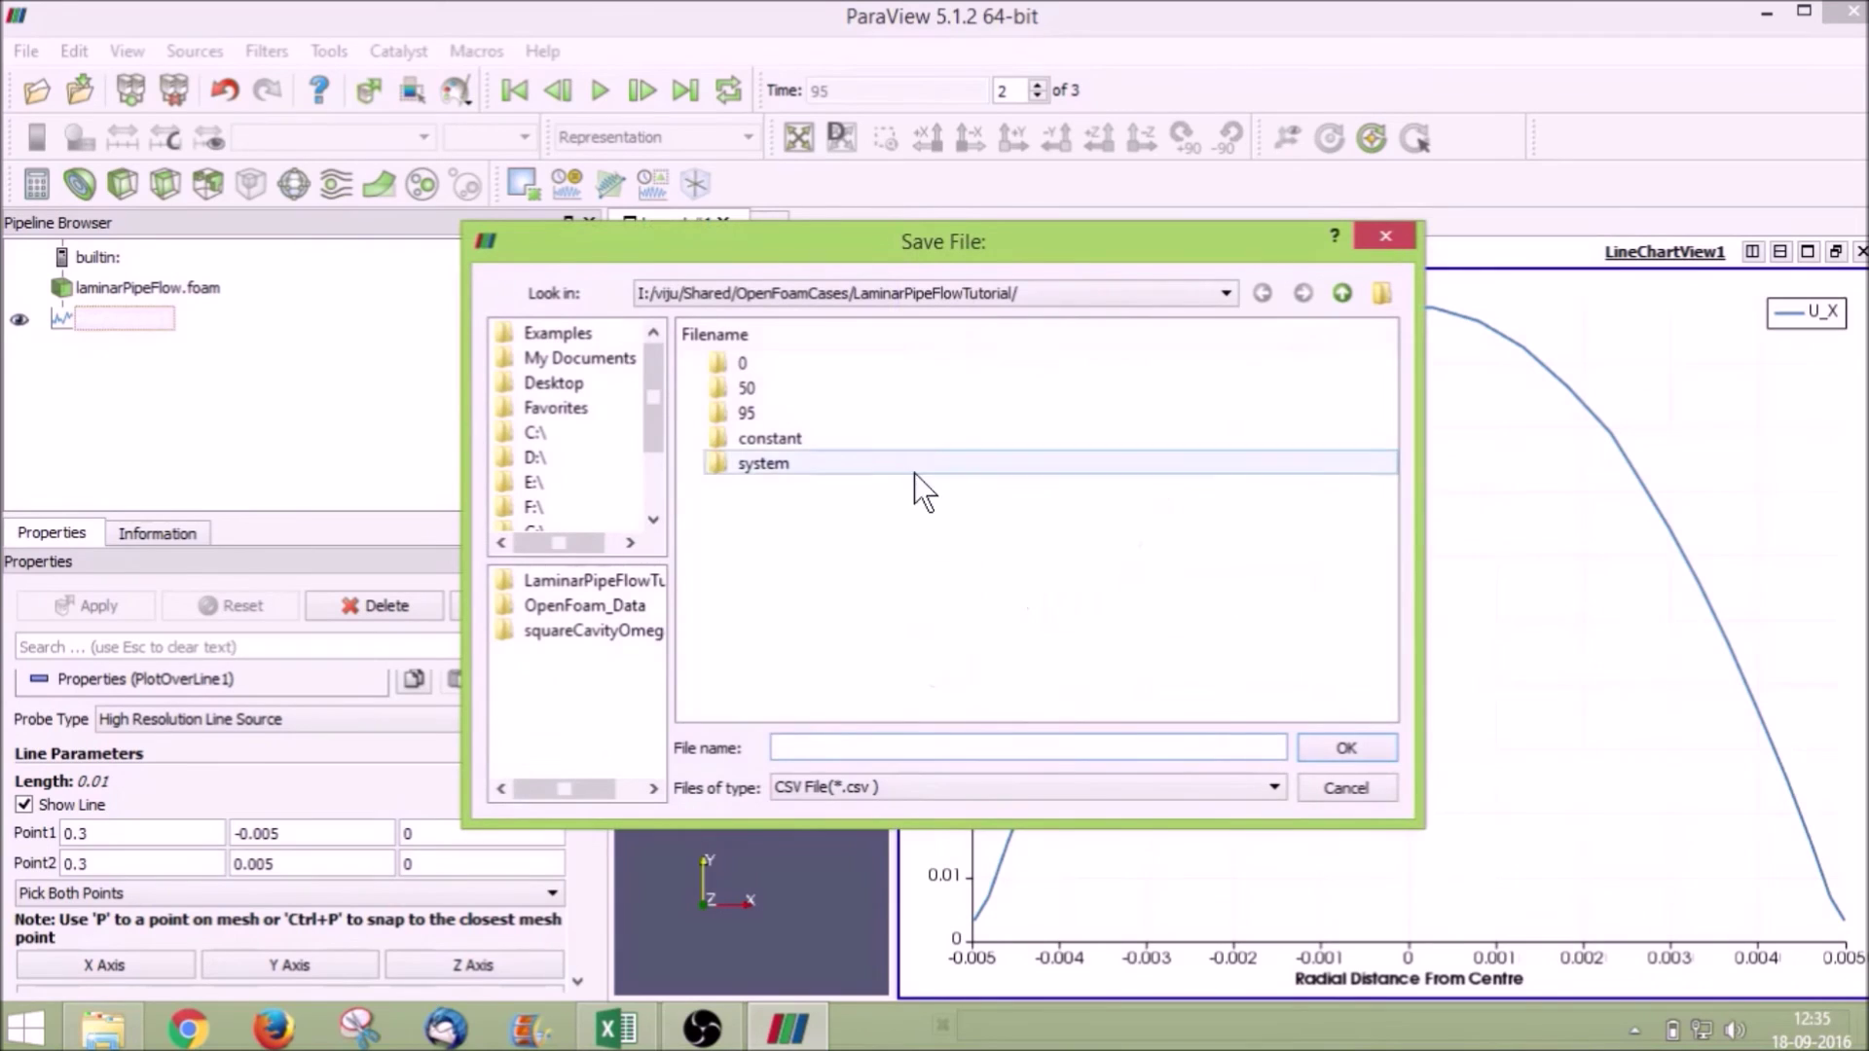
{"action": "left_click", "coordinate": [859, 294]}
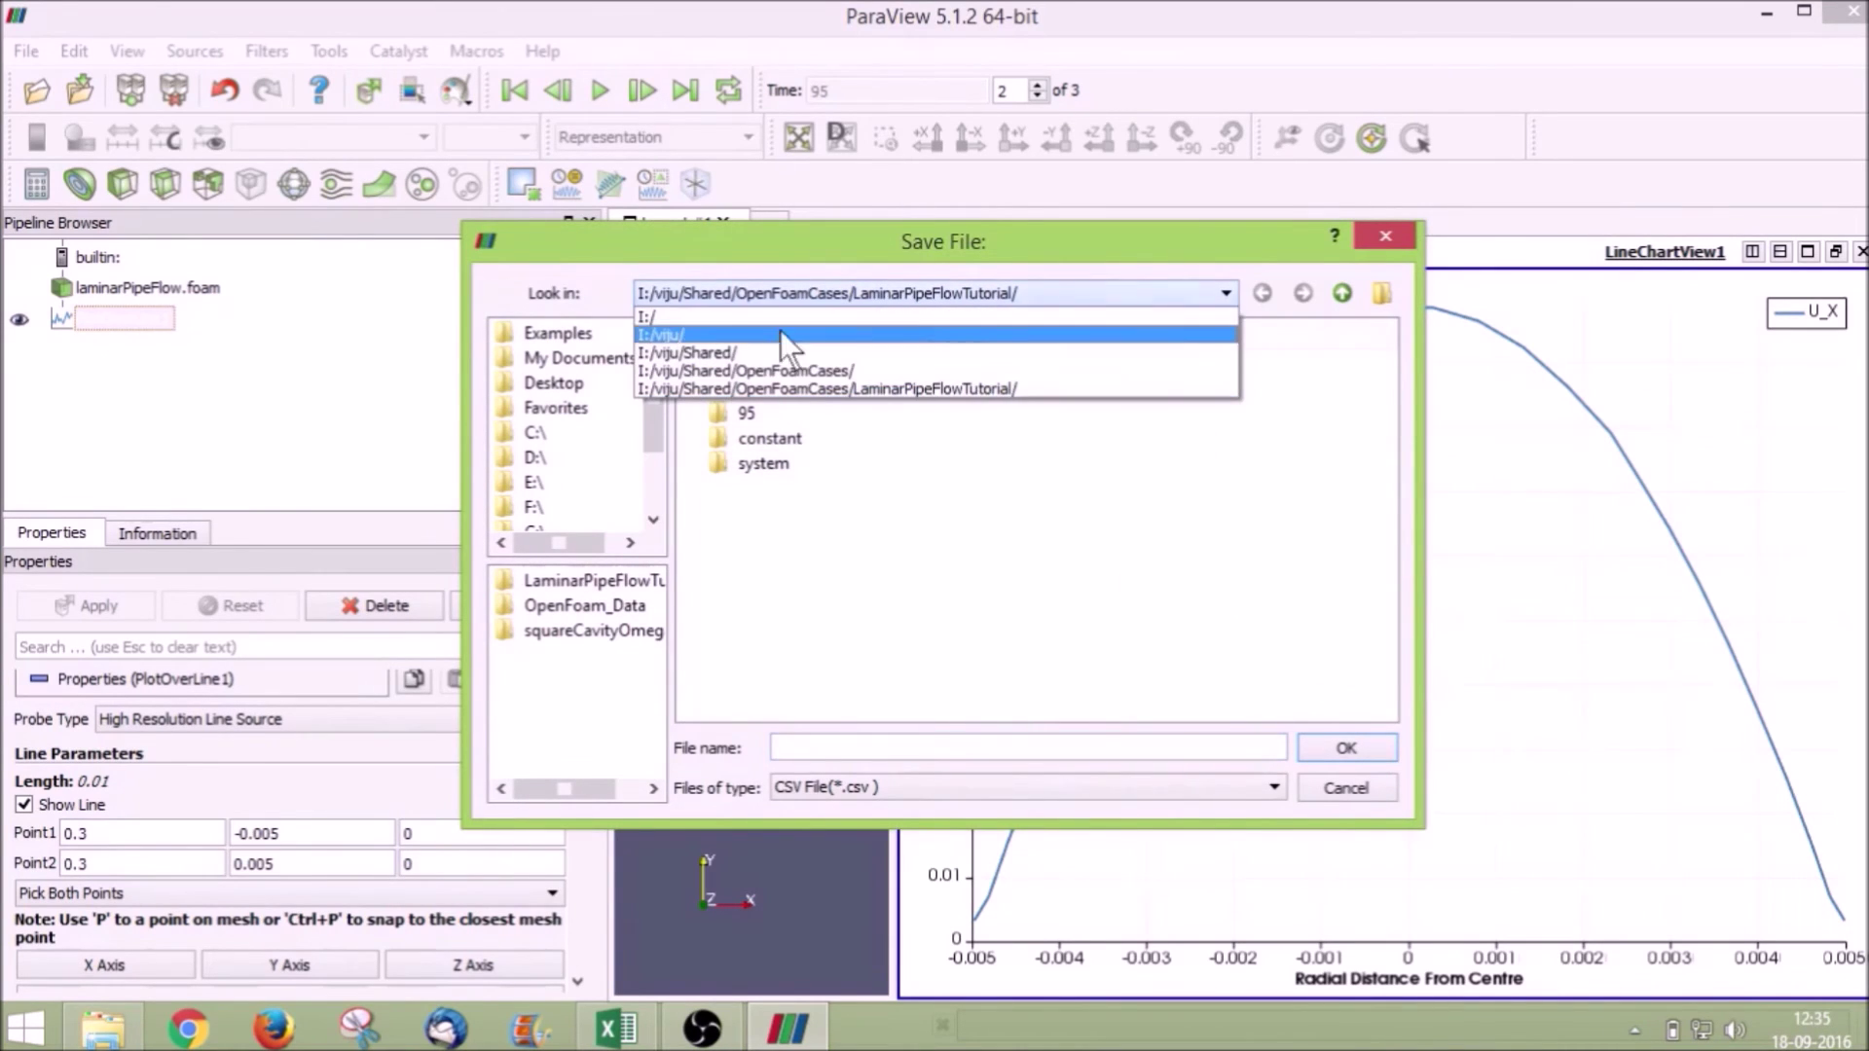
{"action": "left_click", "coordinate": [720, 354]}
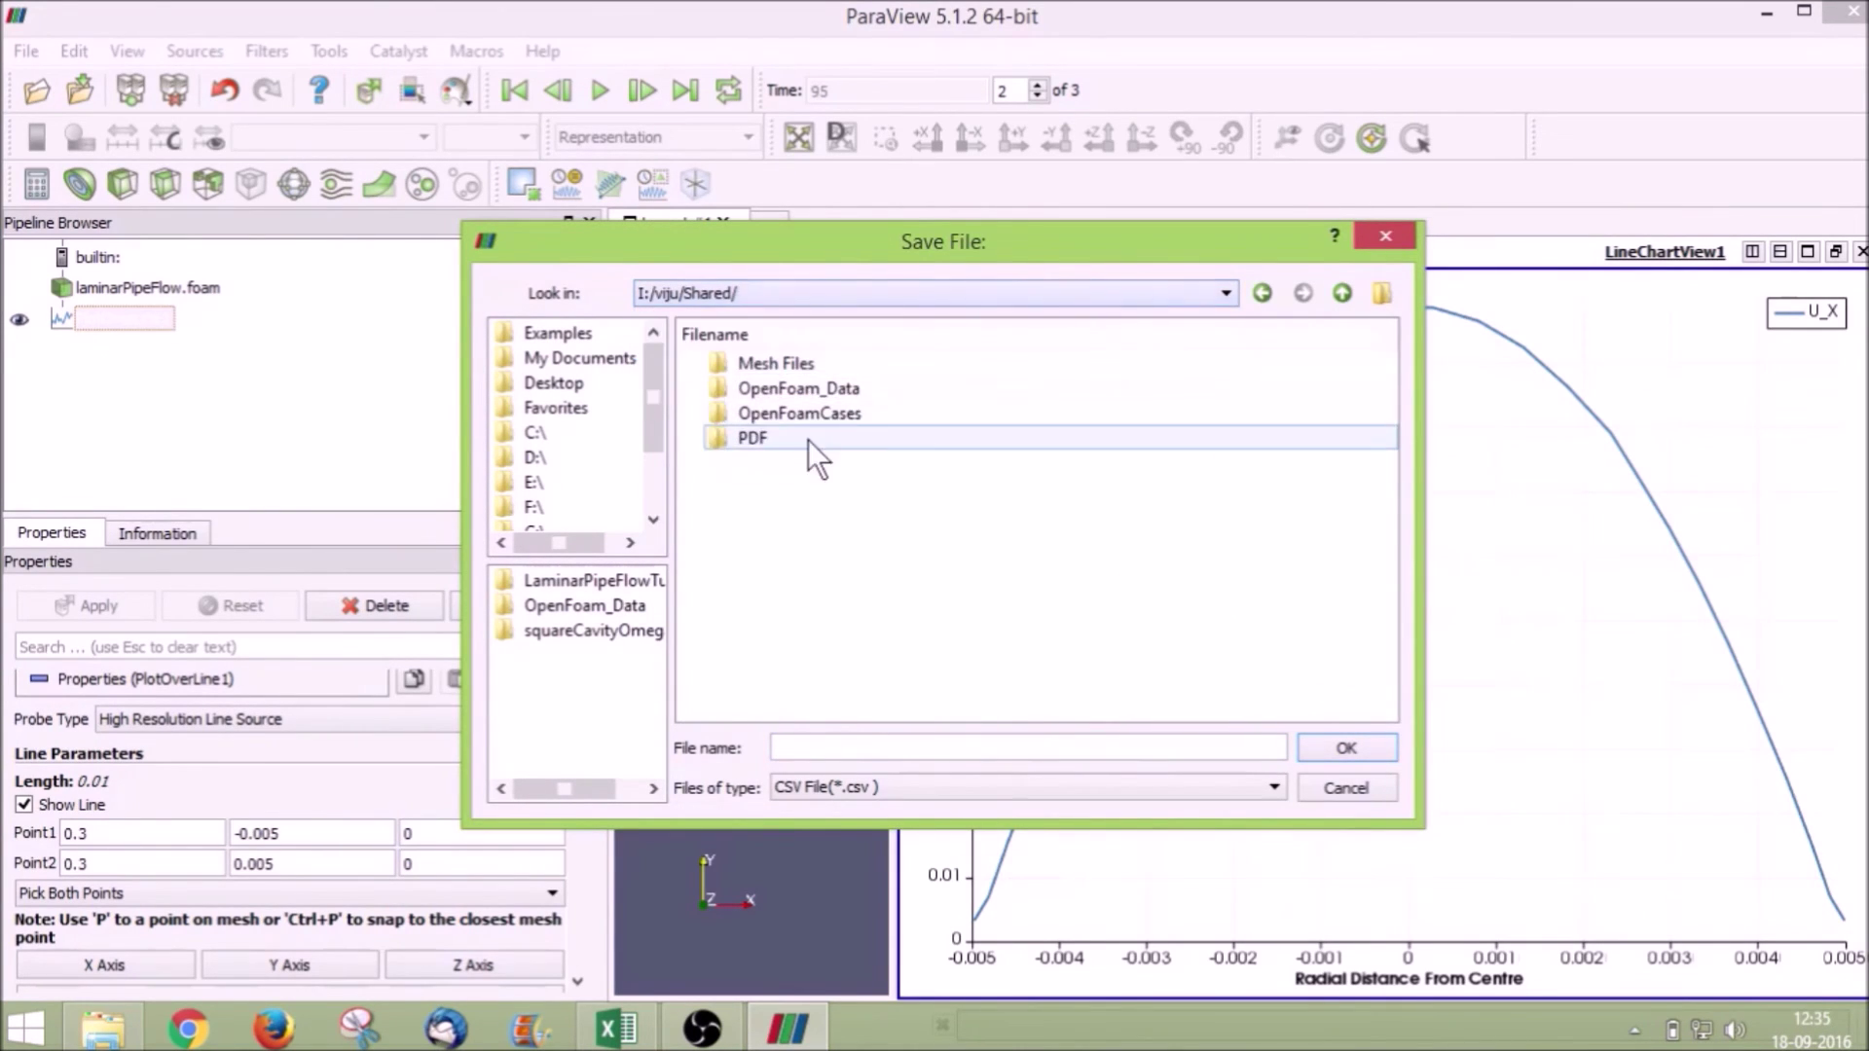
{"action": "double_click", "coordinate": [804, 390]}
{"action": "left_click", "coordinate": [880, 744]}
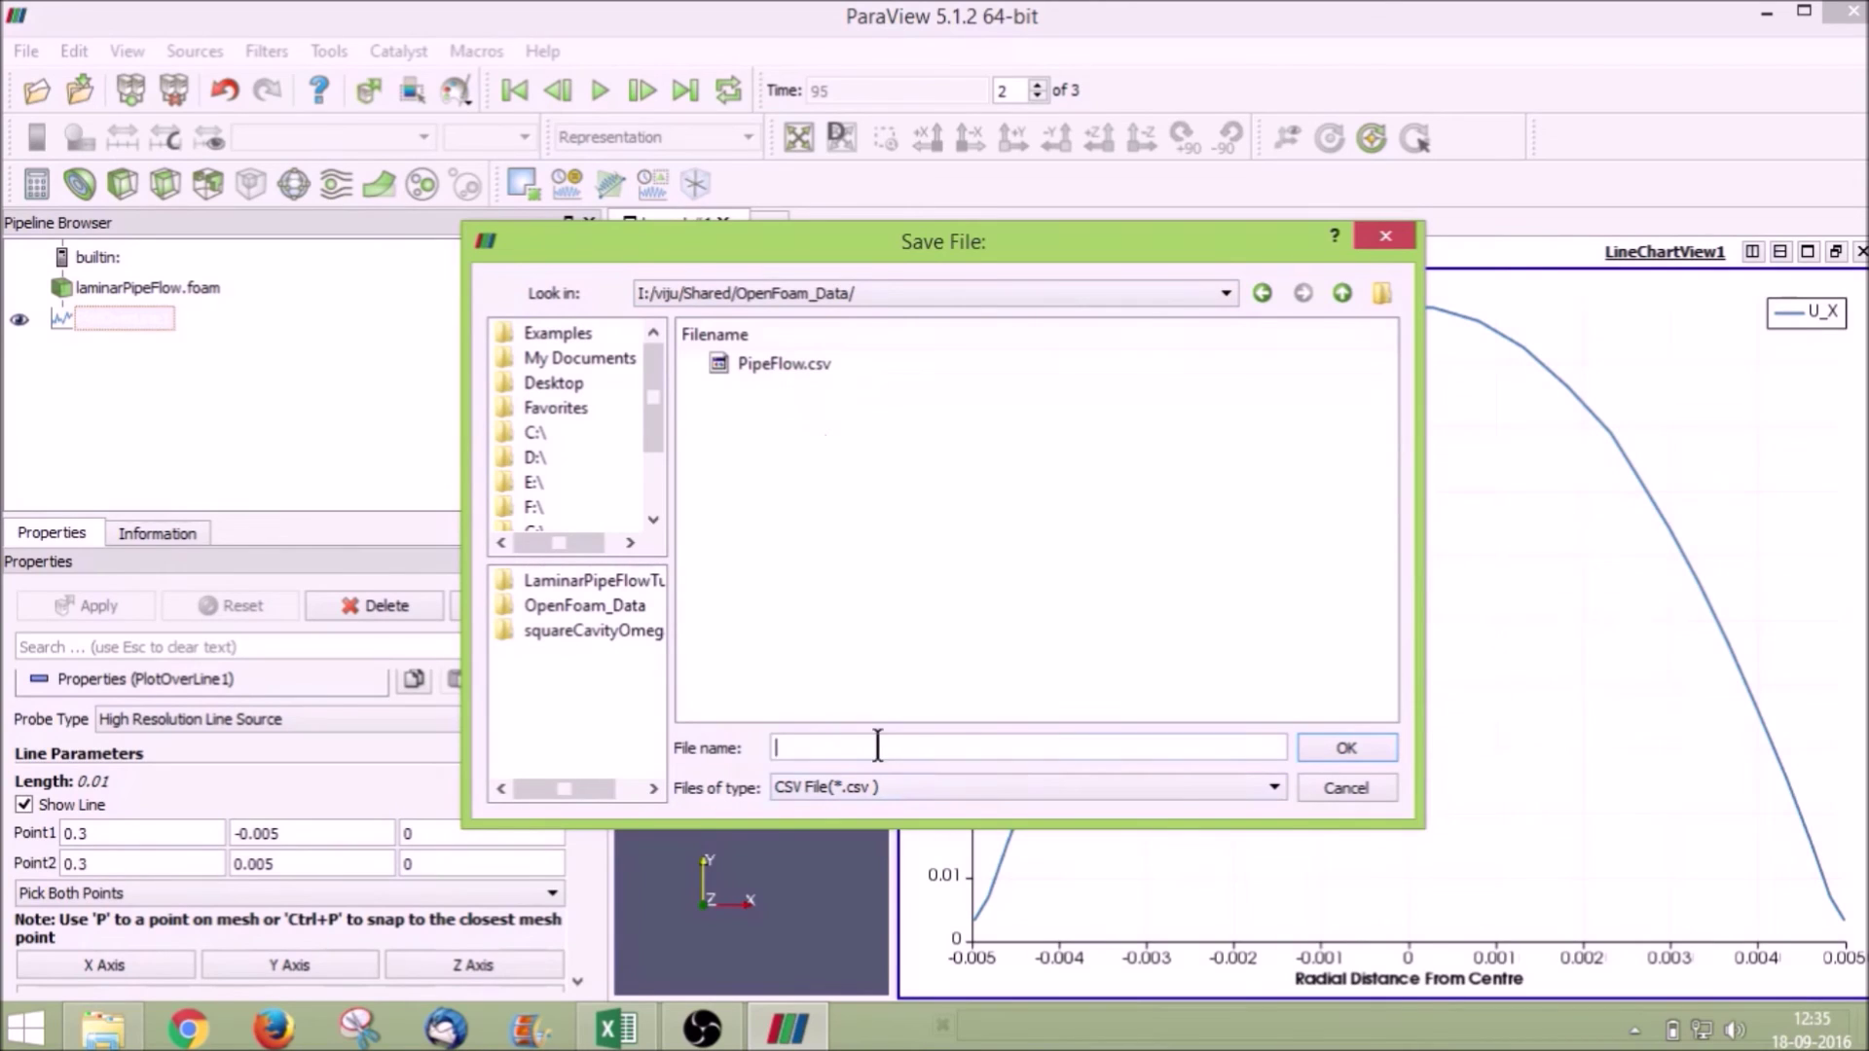
{"action": "type", "text": "PipeFlowTur"}
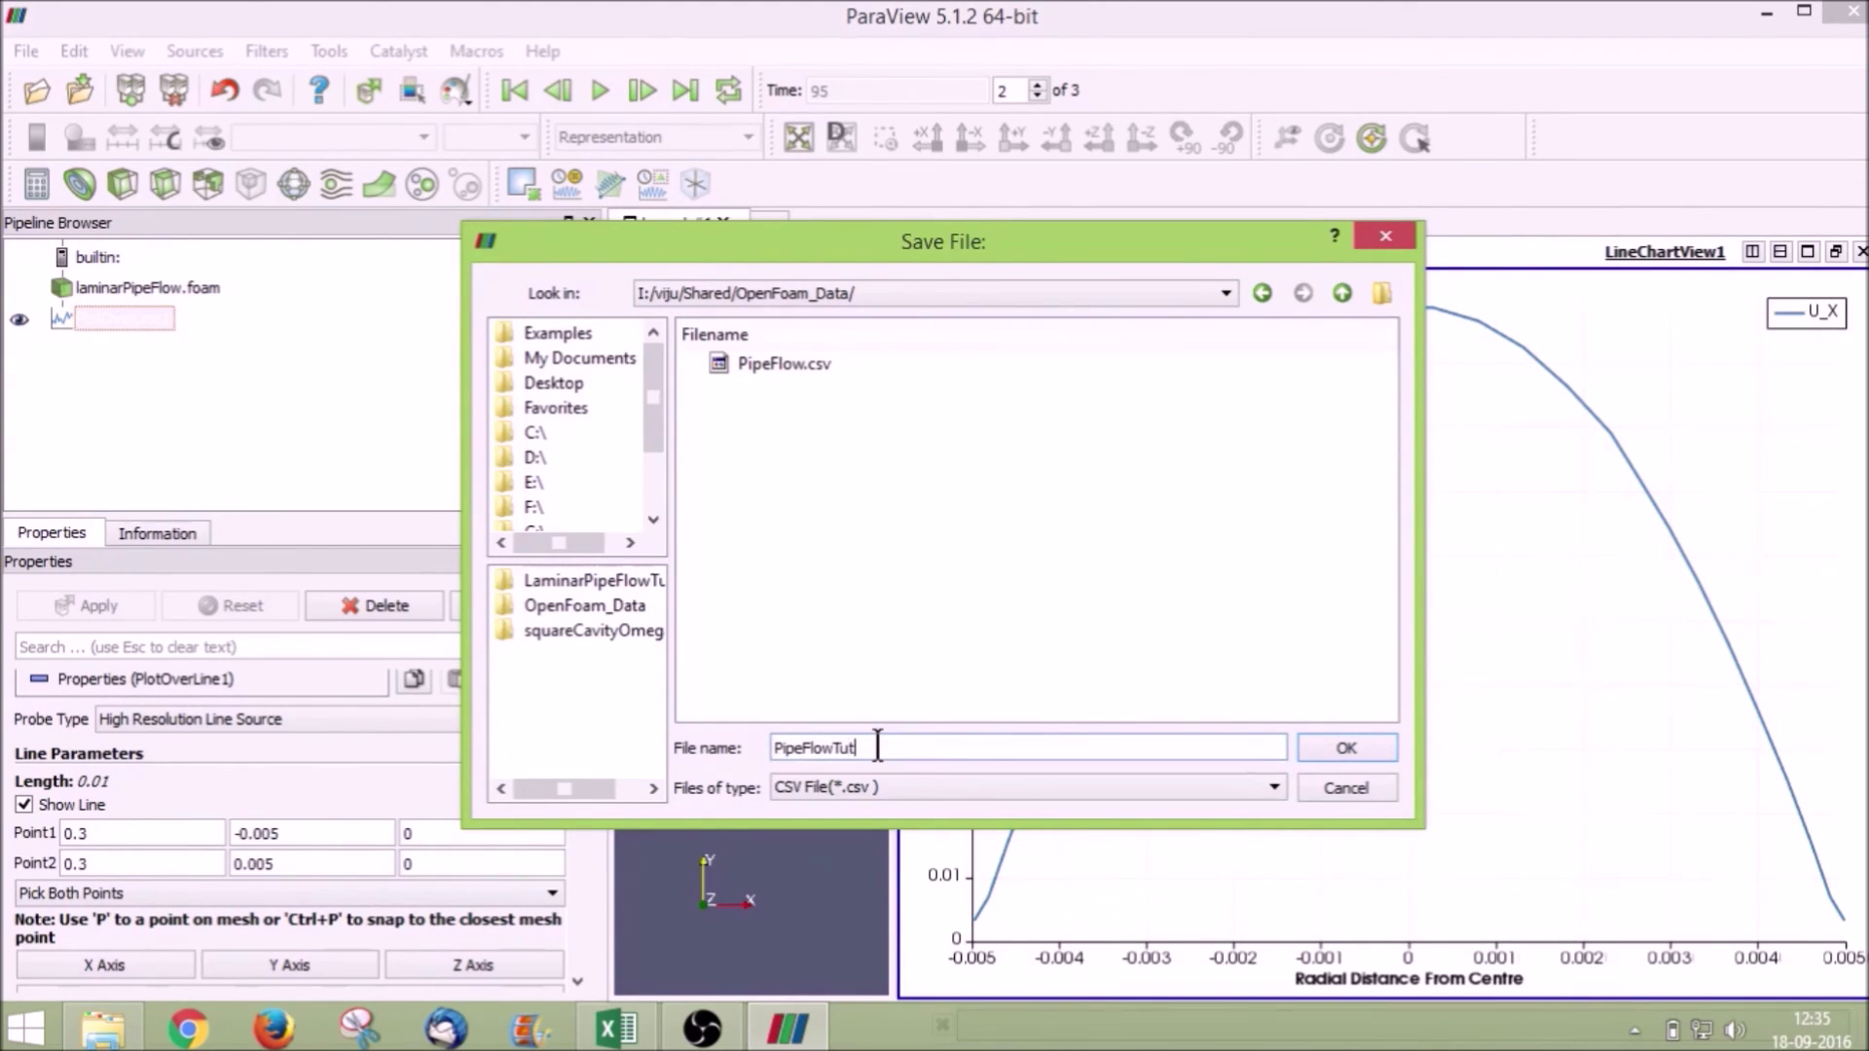
{"action": "type", "text": "orial"}
{"action": "left_click", "coordinate": [1369, 744]}
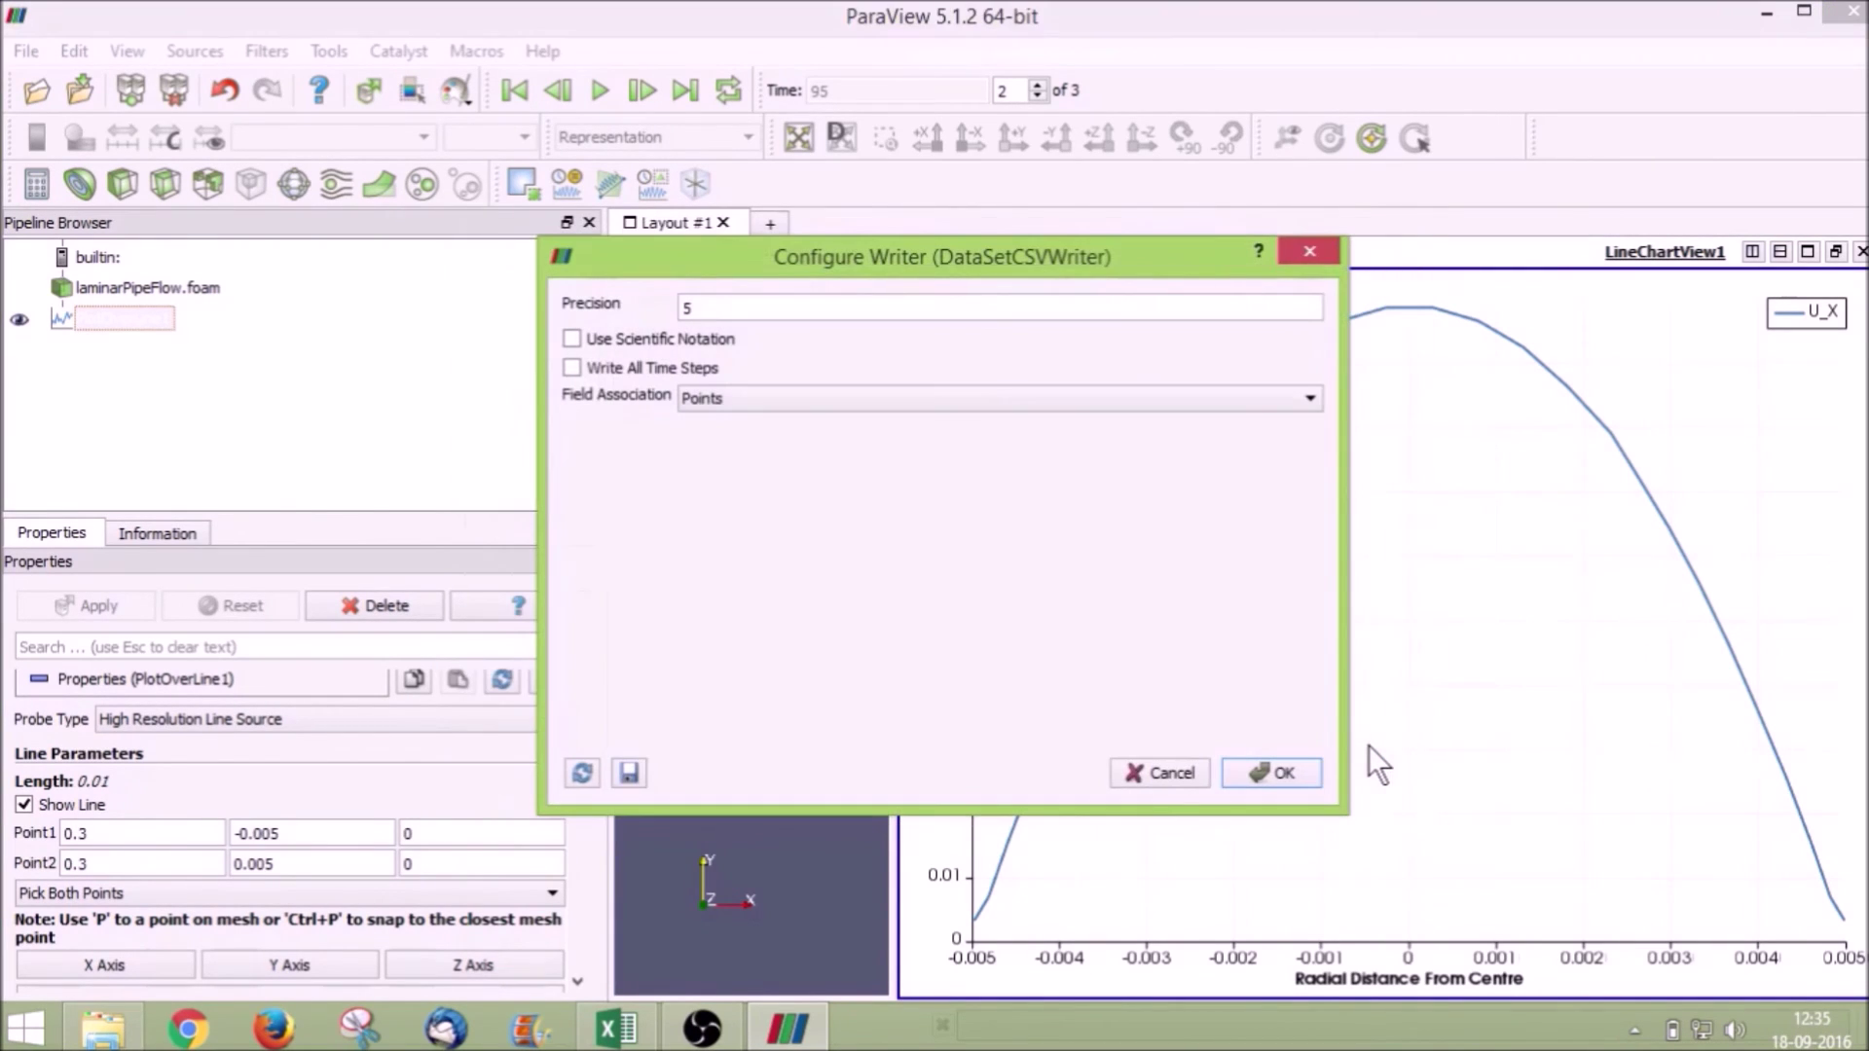
- Set the CSV writer precision to 8 and write the file
{"action": "left_click", "coordinate": [884, 307]}
{"action": "key", "text": "BackSpace"}
{"action": "type", "text": "8"}
{"action": "left_click", "coordinate": [1256, 774]}
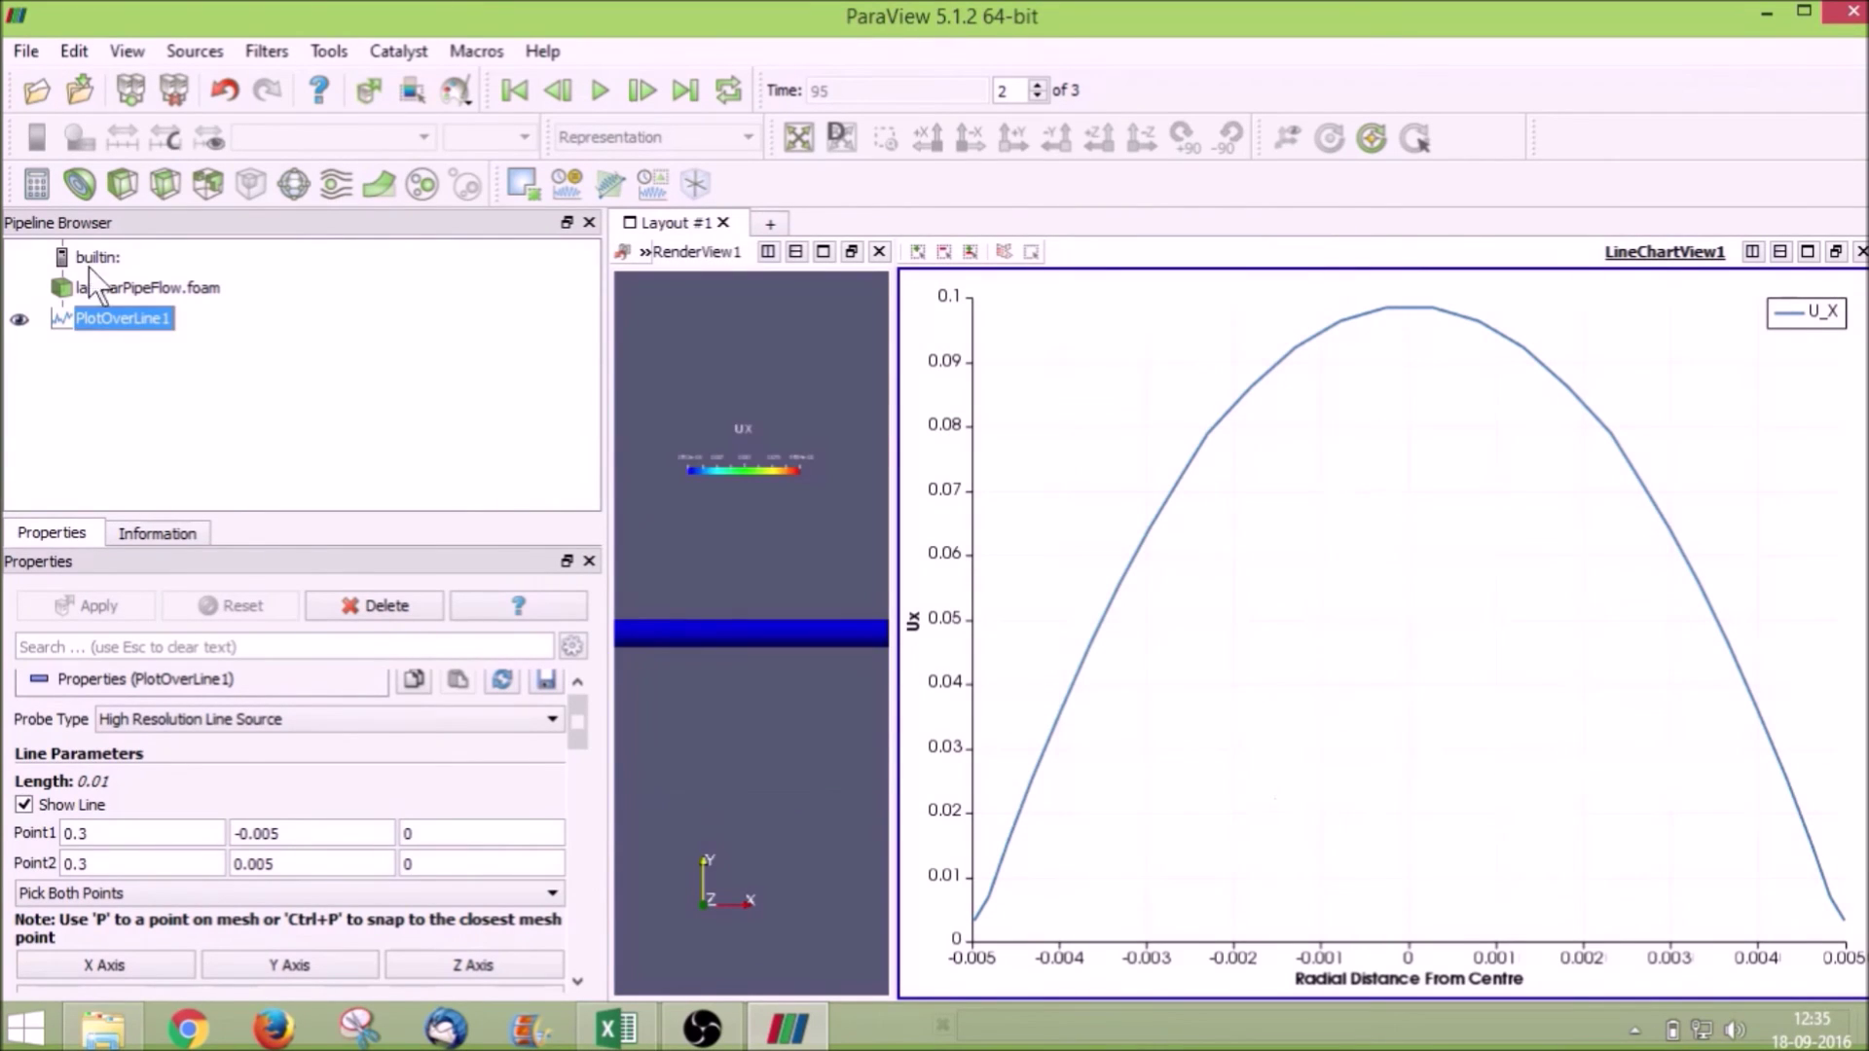
- Close ParaView and switch to Excel's export sheet
{"action": "left_click", "coordinate": [1852, 12]}
{"action": "left_click", "coordinate": [818, 855]}
{"action": "scroll", "coordinate": [878, 791], "scroll_direction": "up", "scroll_amount": 3}
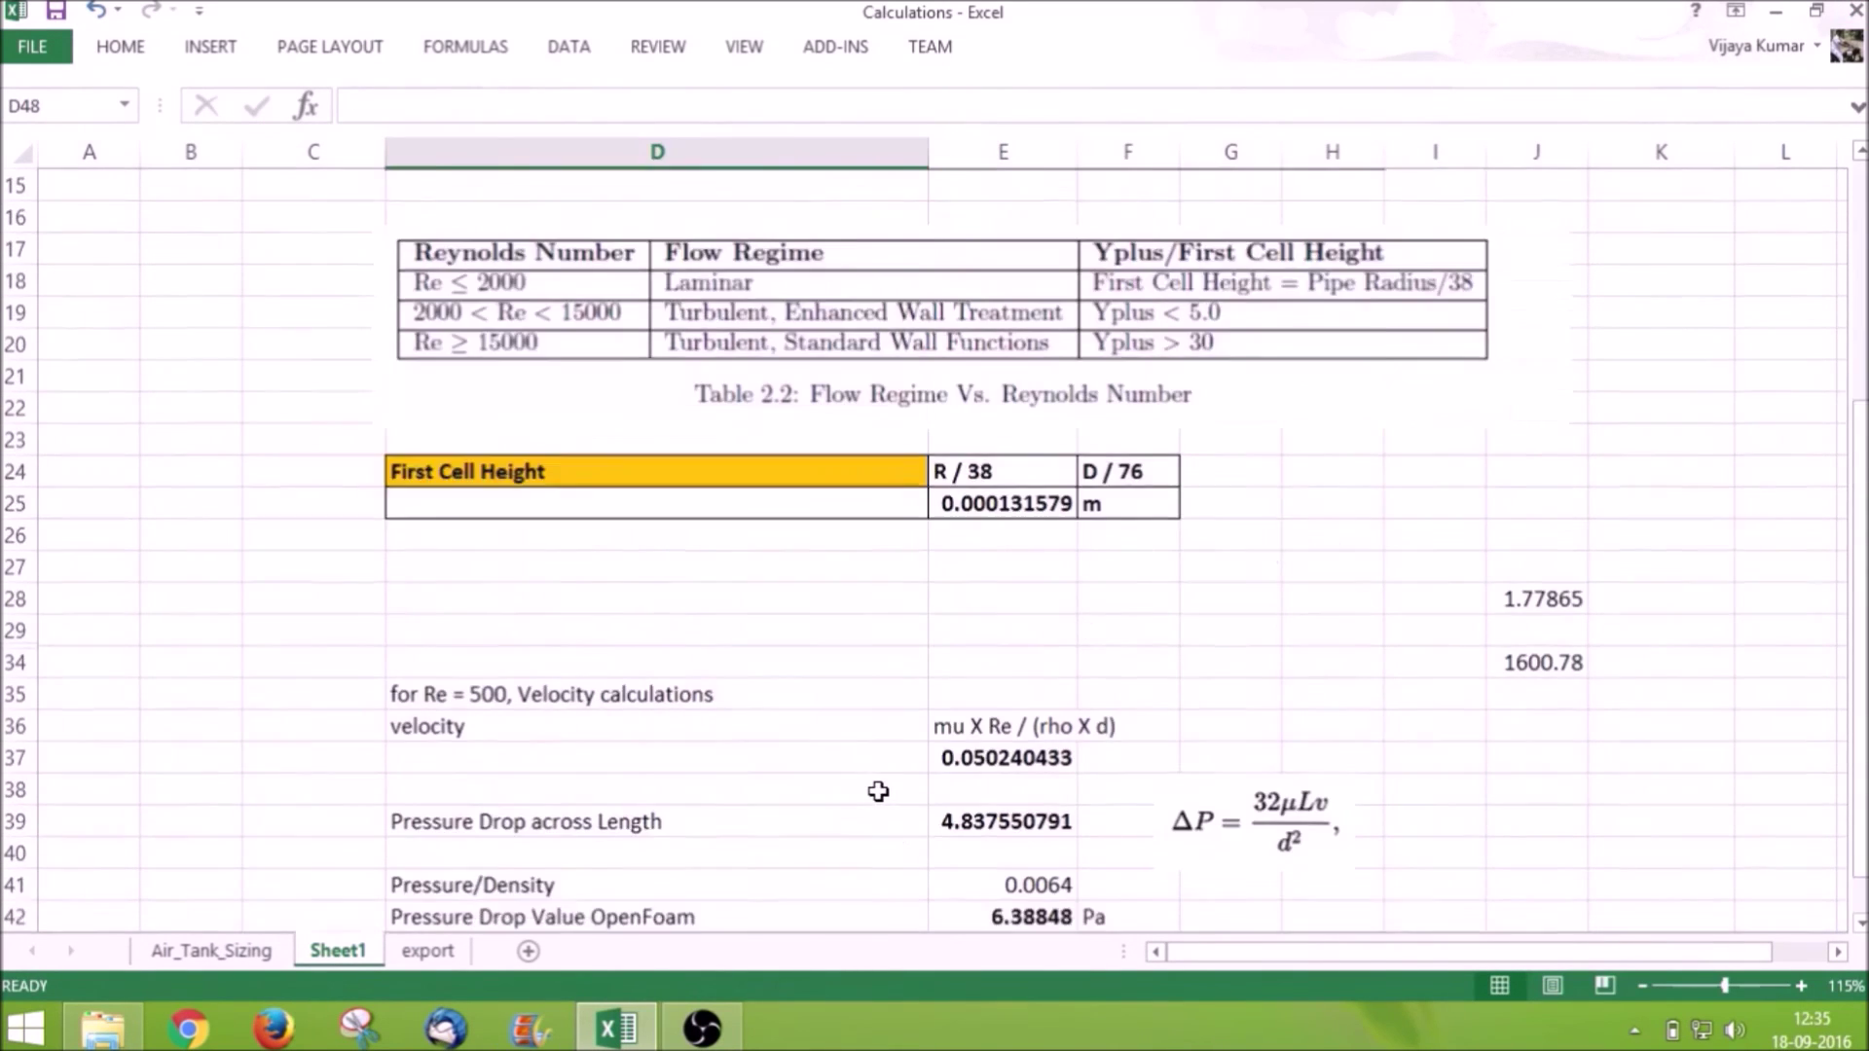
{"action": "scroll", "coordinate": [878, 791], "scroll_direction": "down", "scroll_amount": 2}
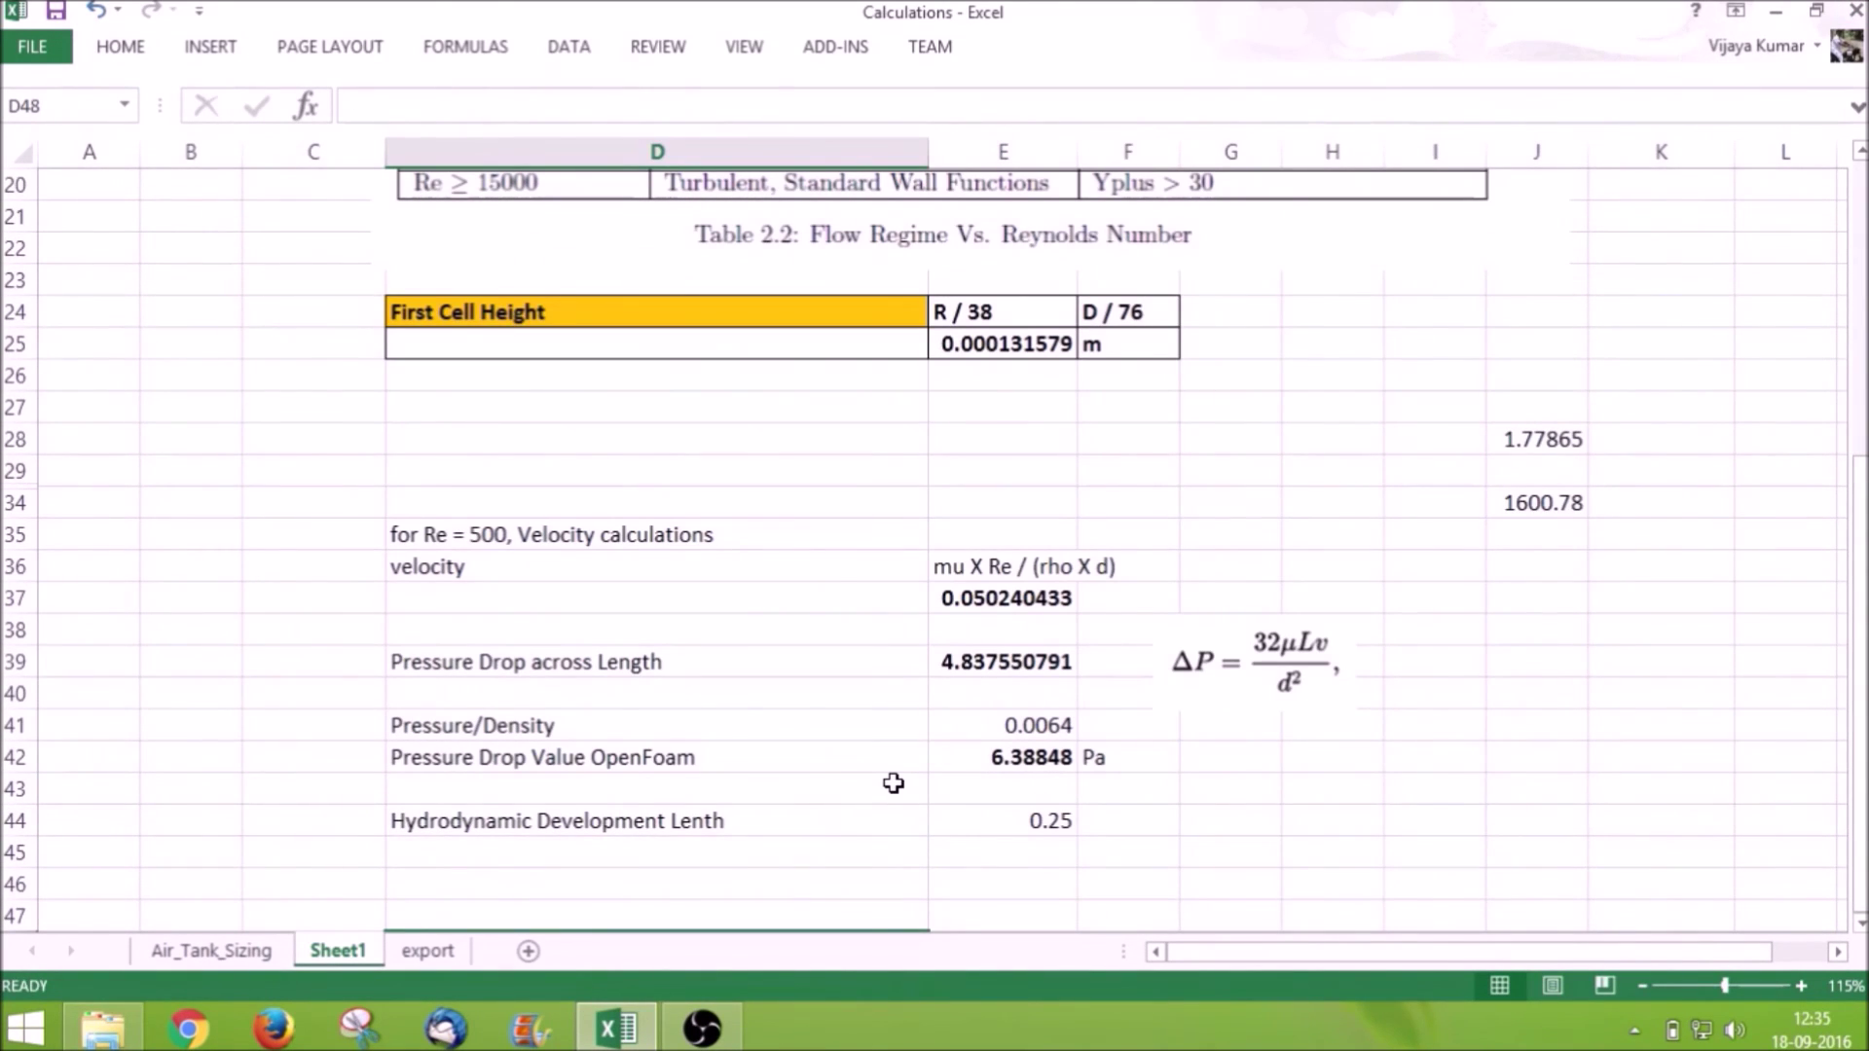
{"action": "left_click", "coordinate": [425, 951]}
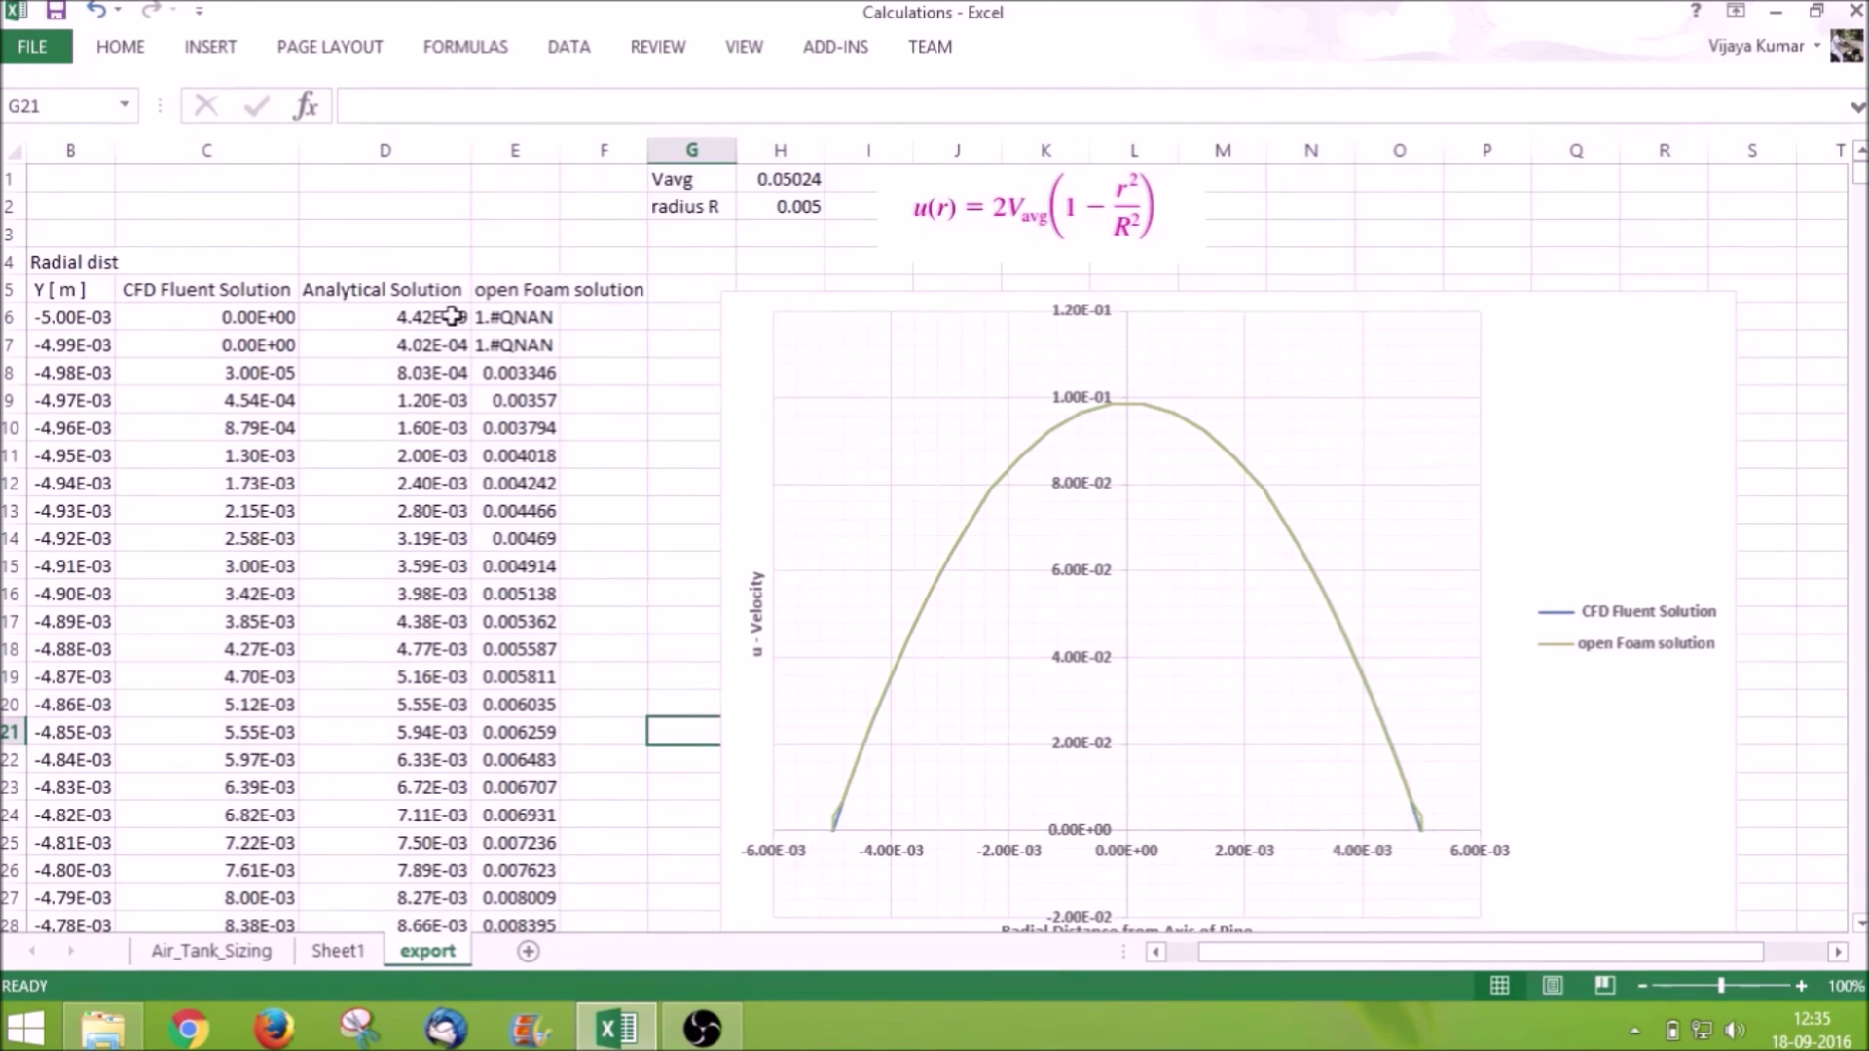
- Review the CFD Fluent, Analytical and open Foam headings, then select the velocity chart
{"action": "left_click", "coordinate": [230, 290]}
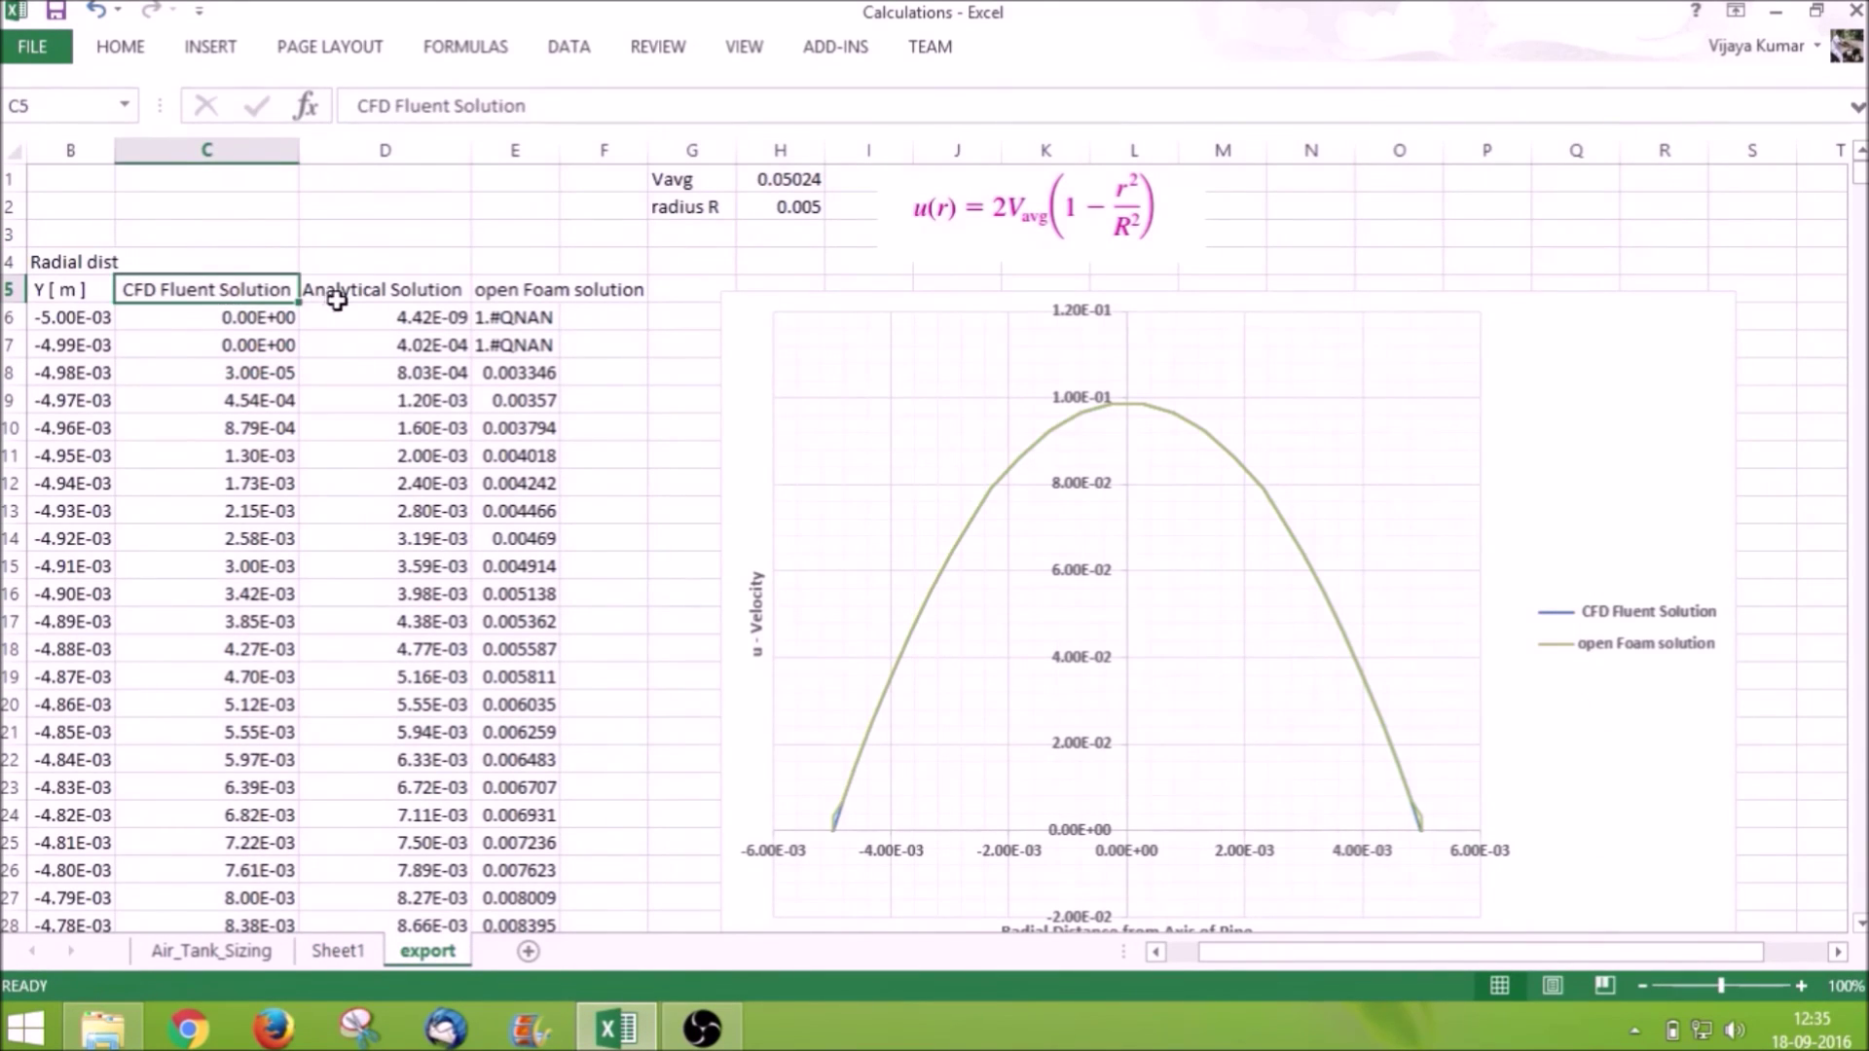
{"action": "left_click", "coordinate": [336, 294]}
{"action": "left_click", "coordinate": [486, 294]}
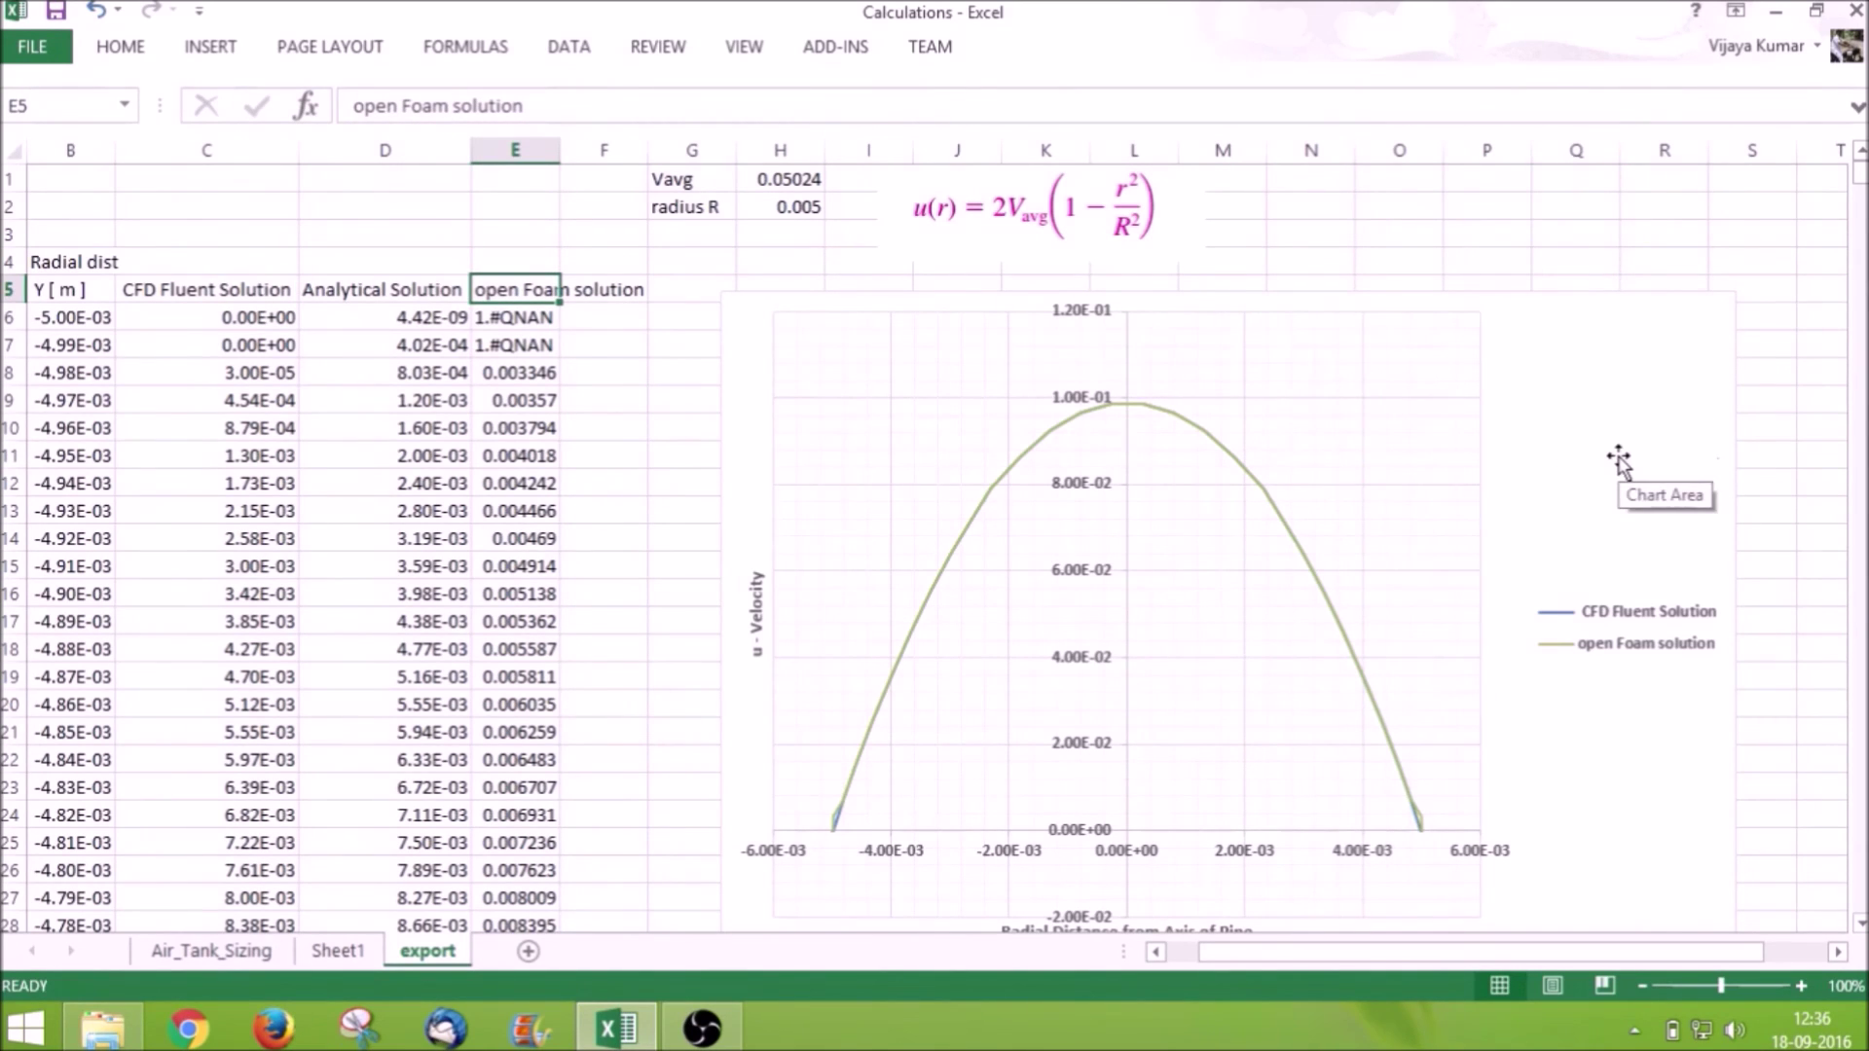
{"action": "right_click_drag", "start_coordinate": [1618, 456], "coordinate": [1619, 455]}
{"action": "left_click", "coordinate": [1601, 385]}
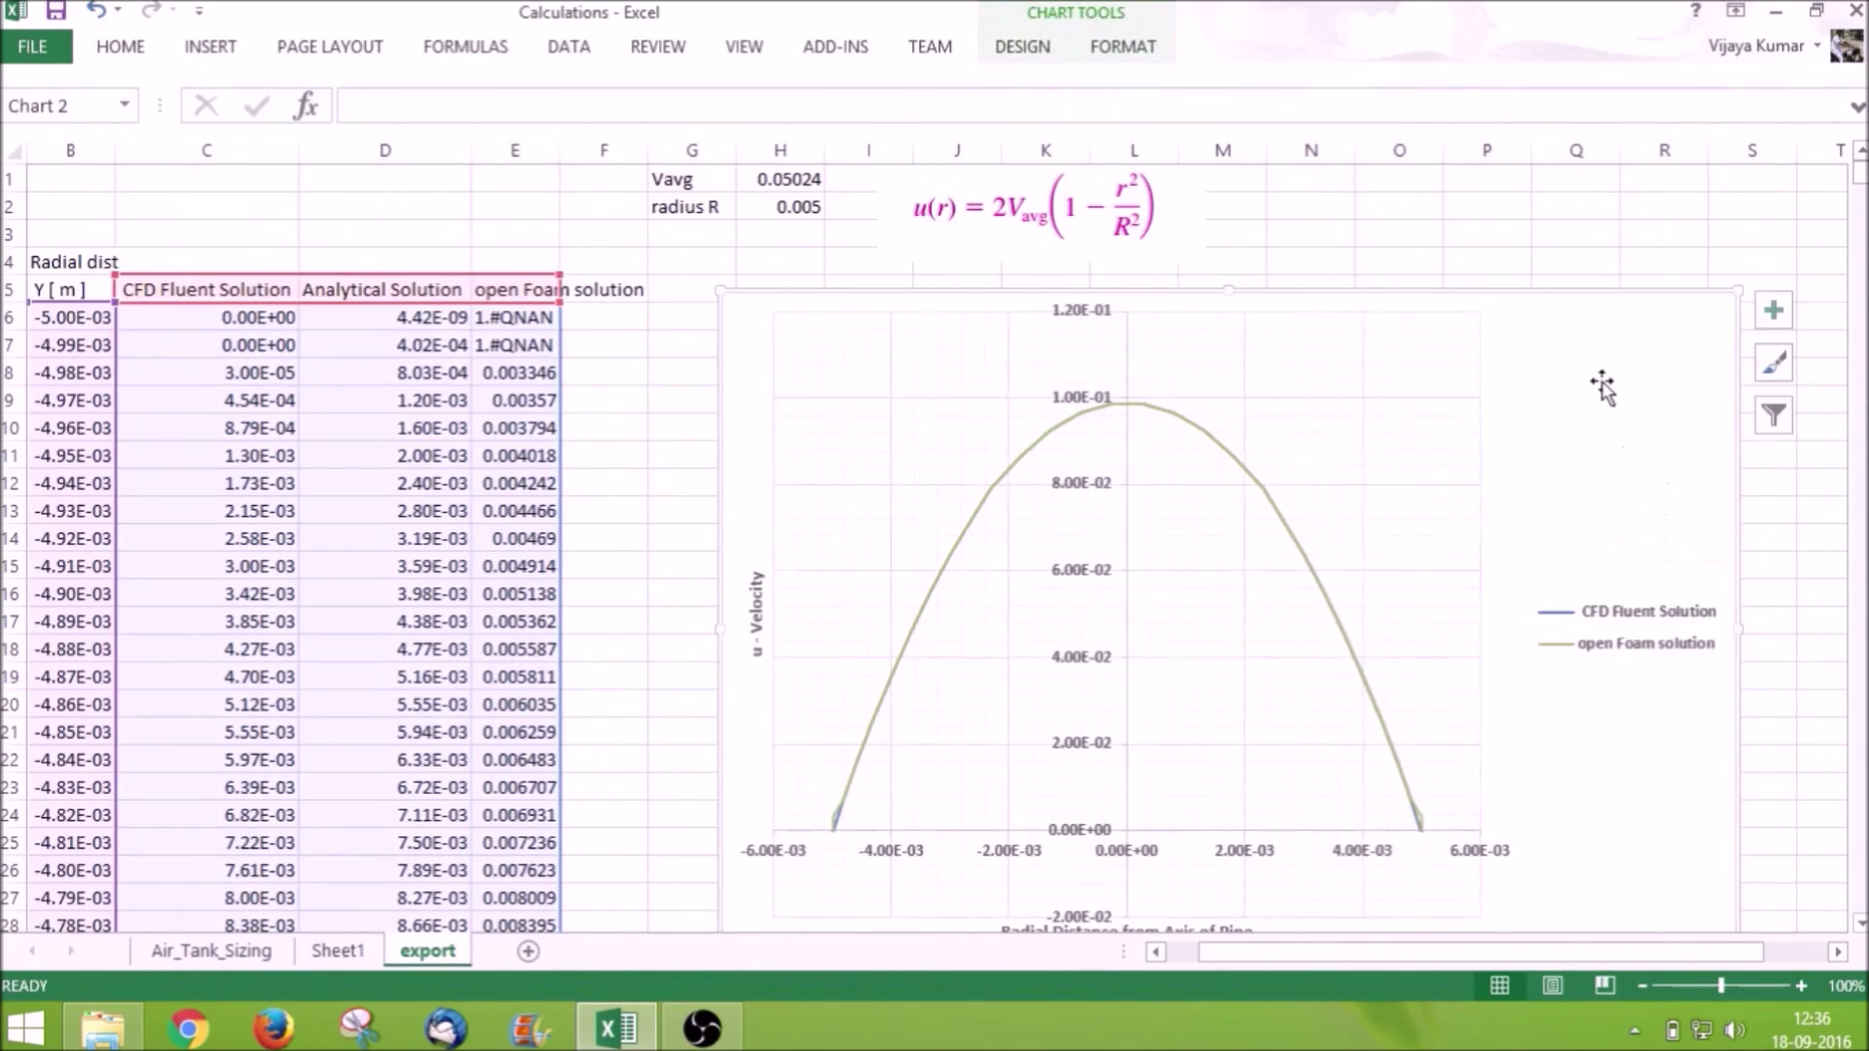
- In Select Data, uncheck CFD Fluent Solution, check Analytical Solution, and zoom the sheet to 130%
{"action": "right_click", "coordinate": [1606, 397]}
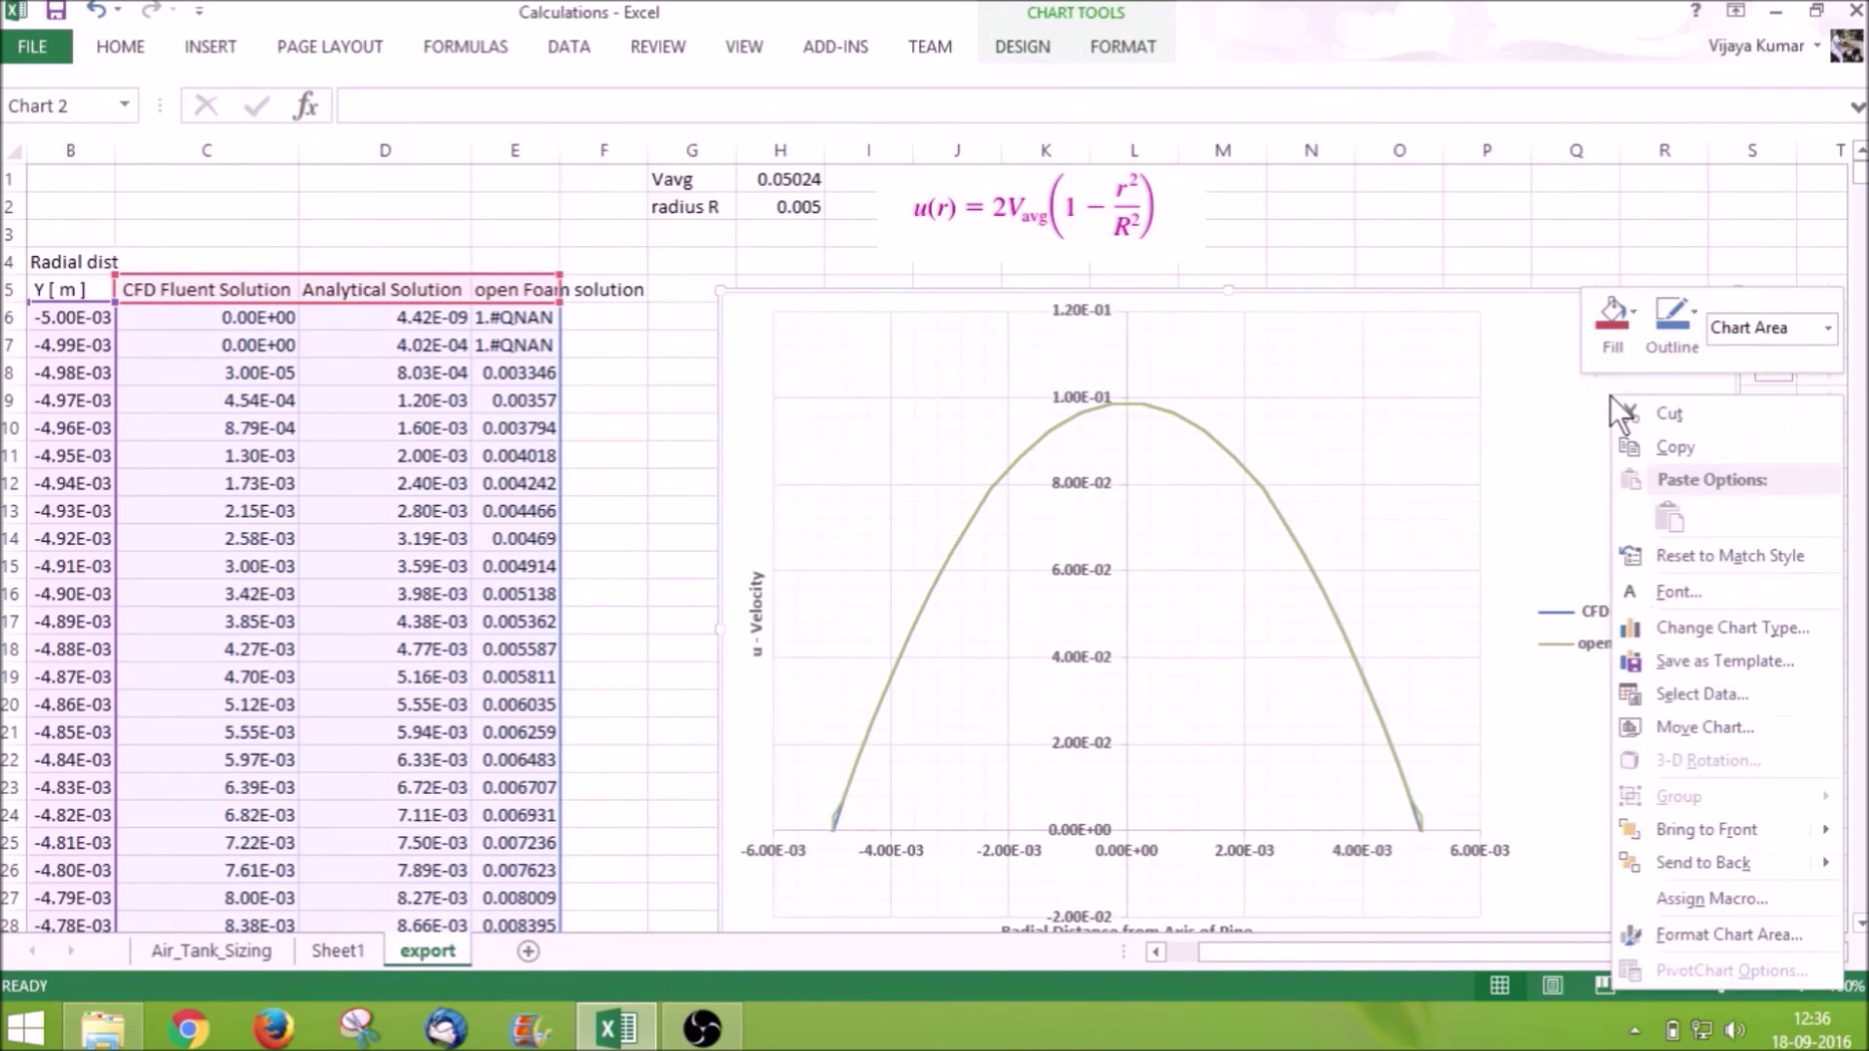
{"action": "left_click", "coordinate": [1707, 697]}
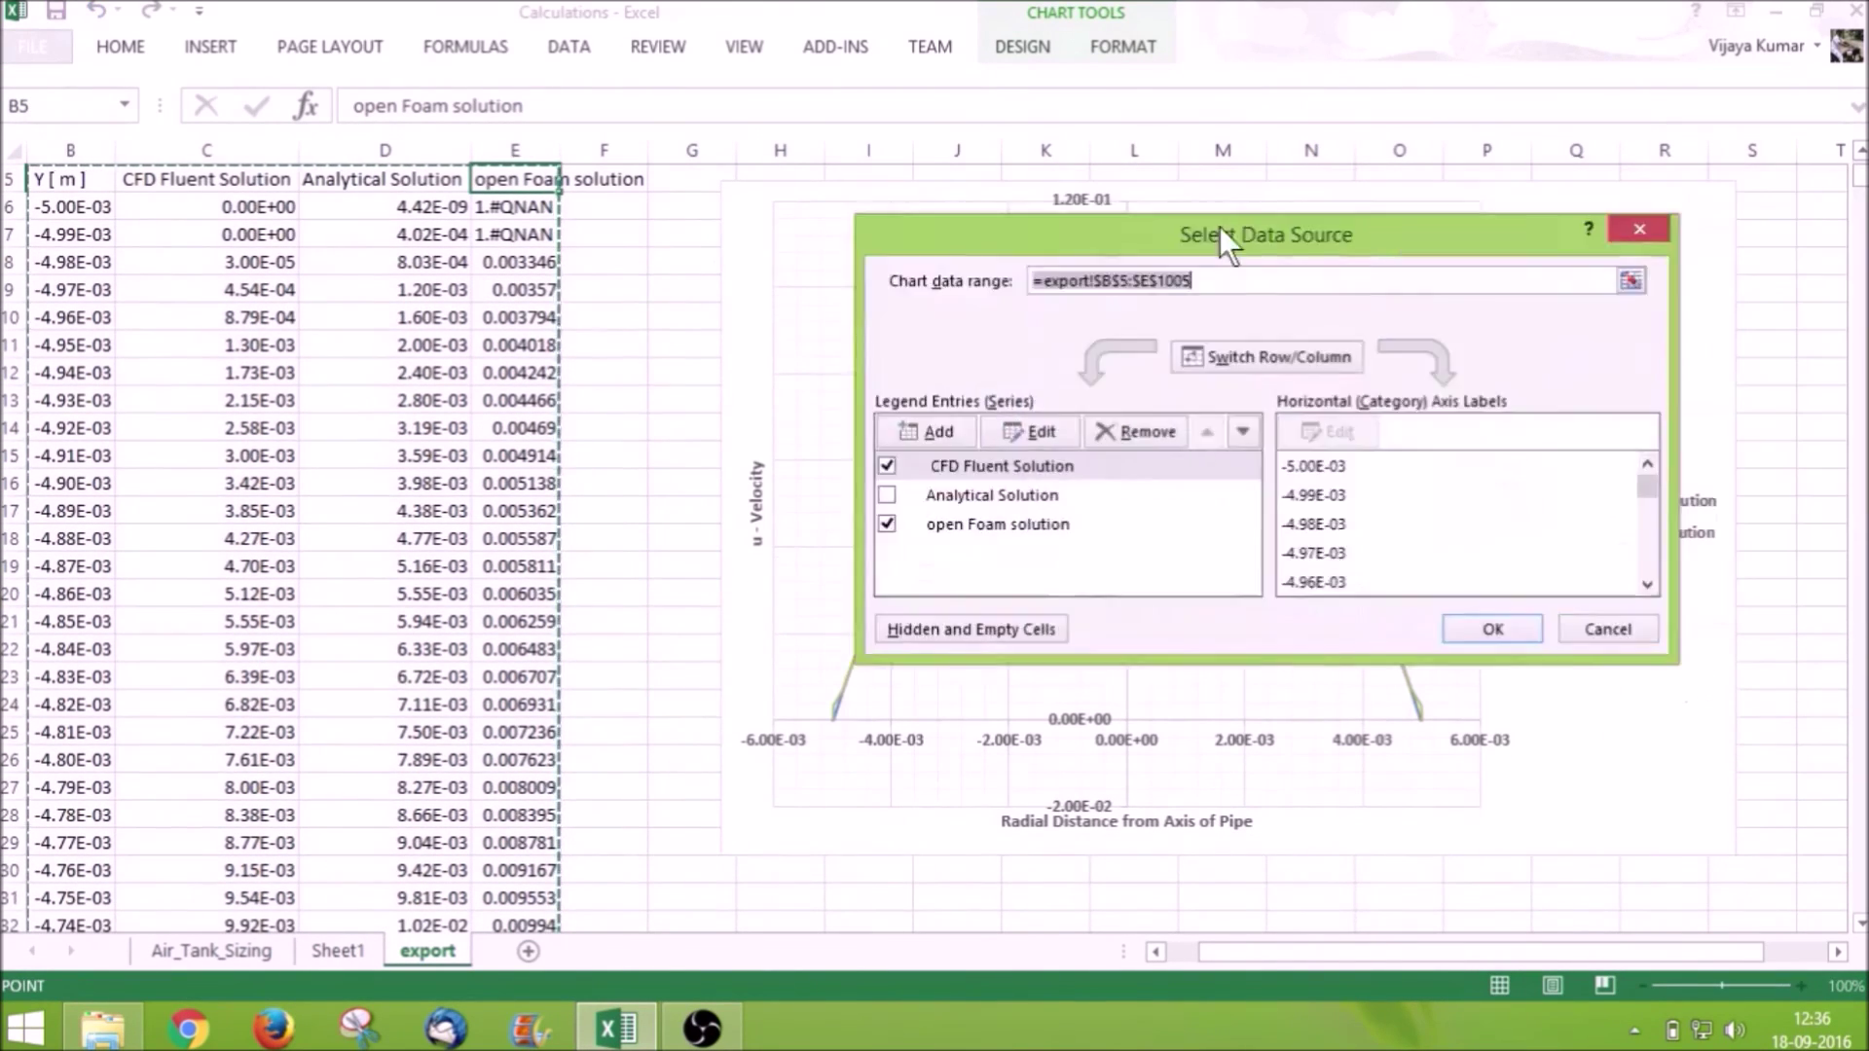
{"action": "left_click_drag", "start_coordinate": [1223, 243], "coordinate": [410, 452]}
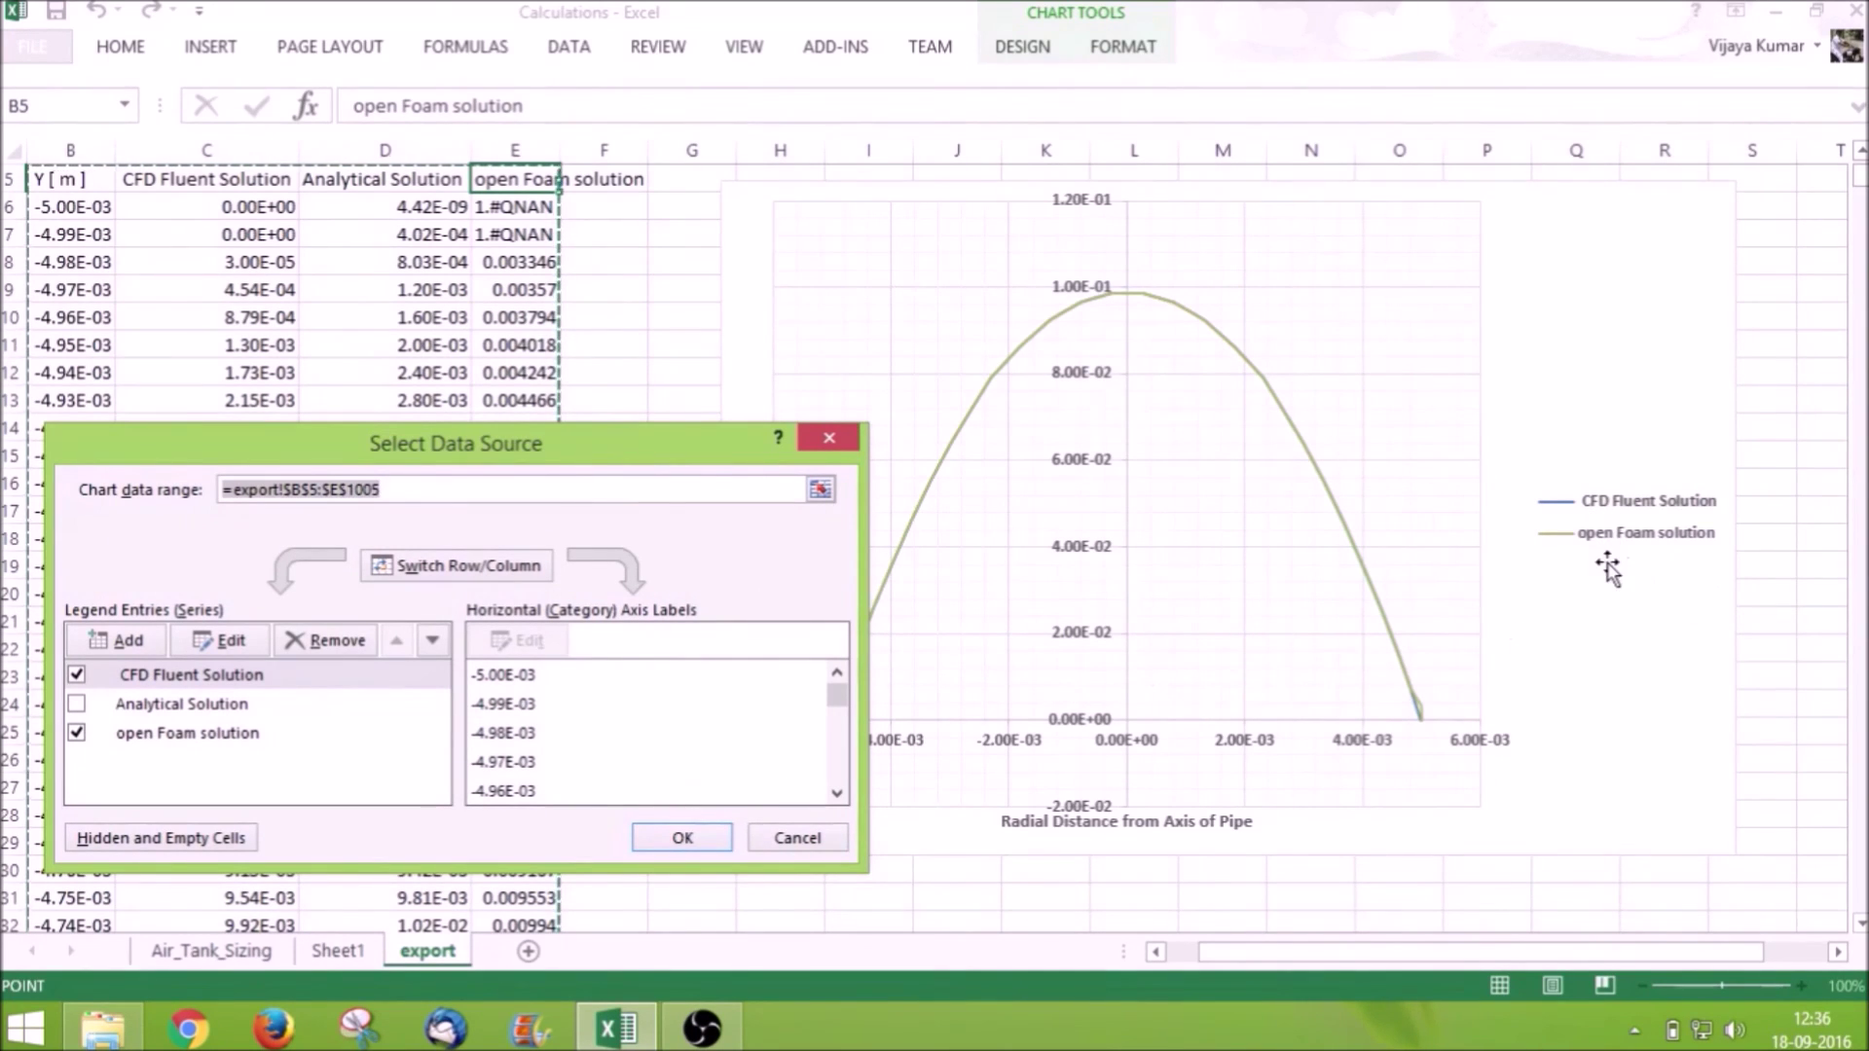
{"action": "left_click", "coordinate": [75, 675]}
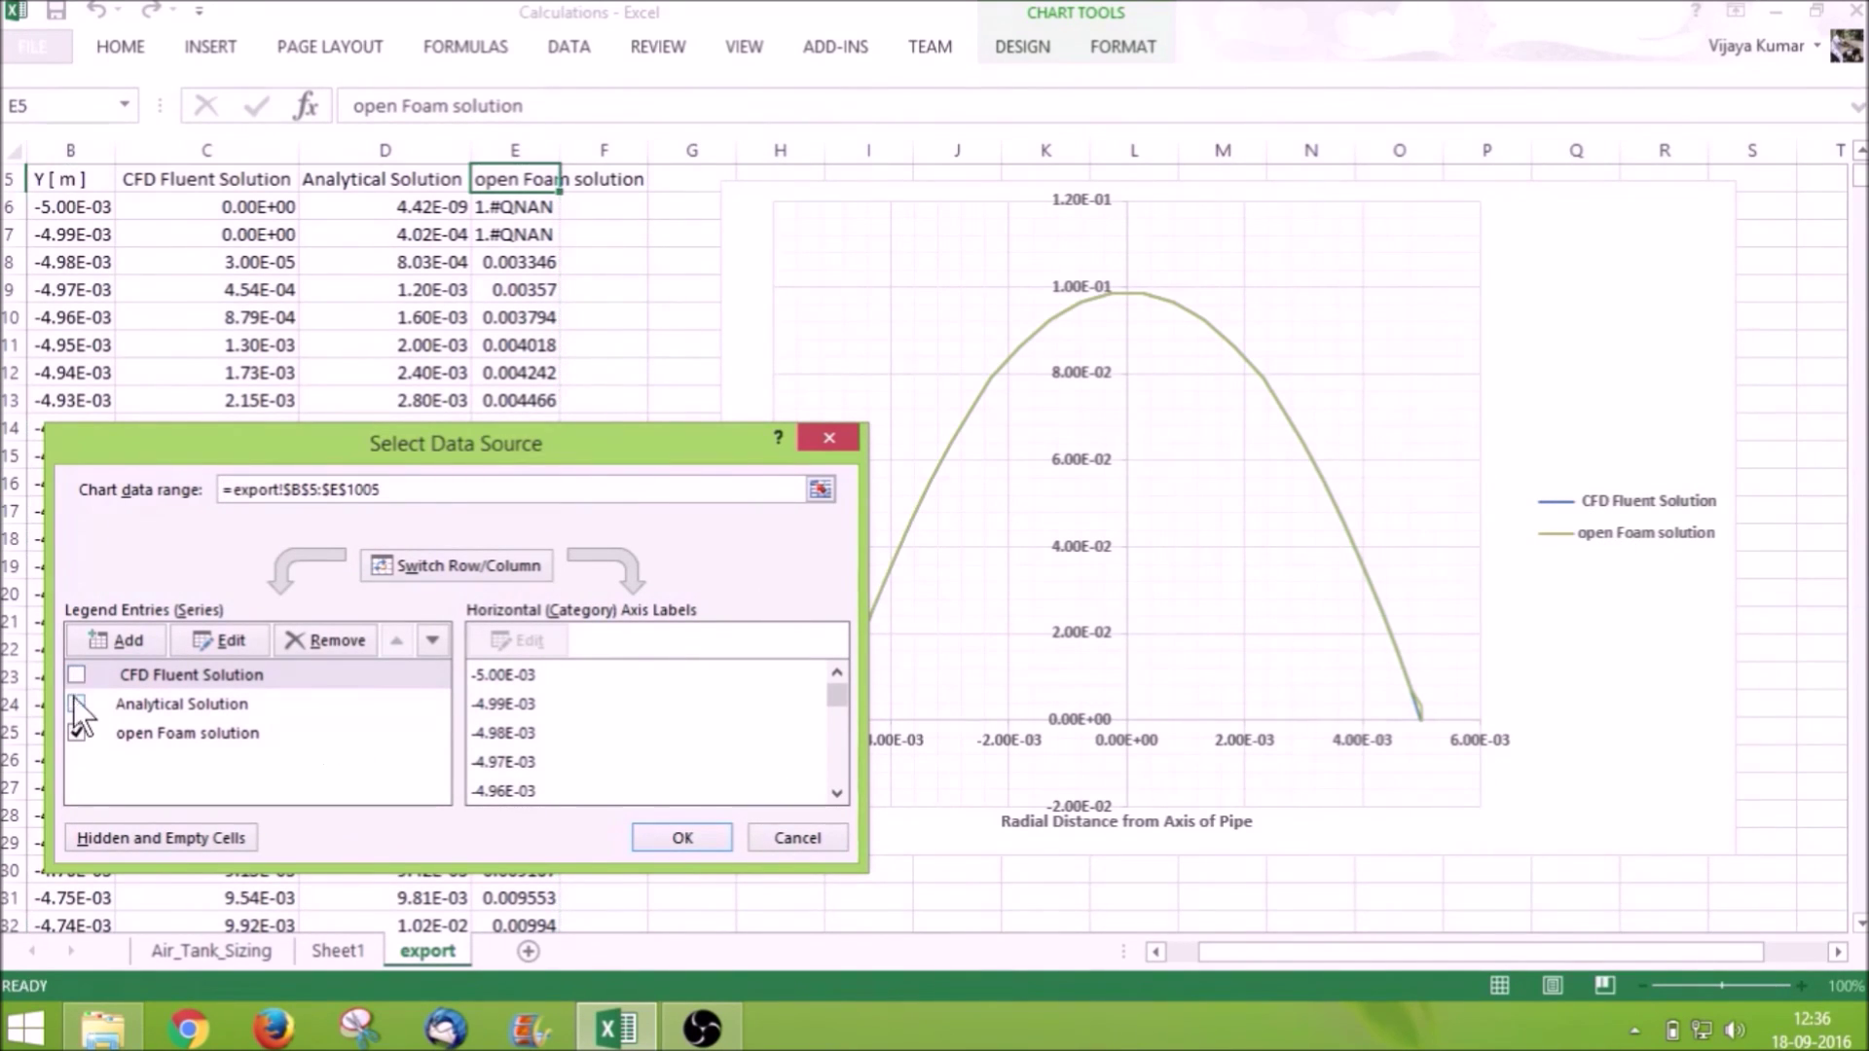
{"action": "left_click", "coordinate": [77, 703]}
{"action": "left_click", "coordinate": [713, 839]}
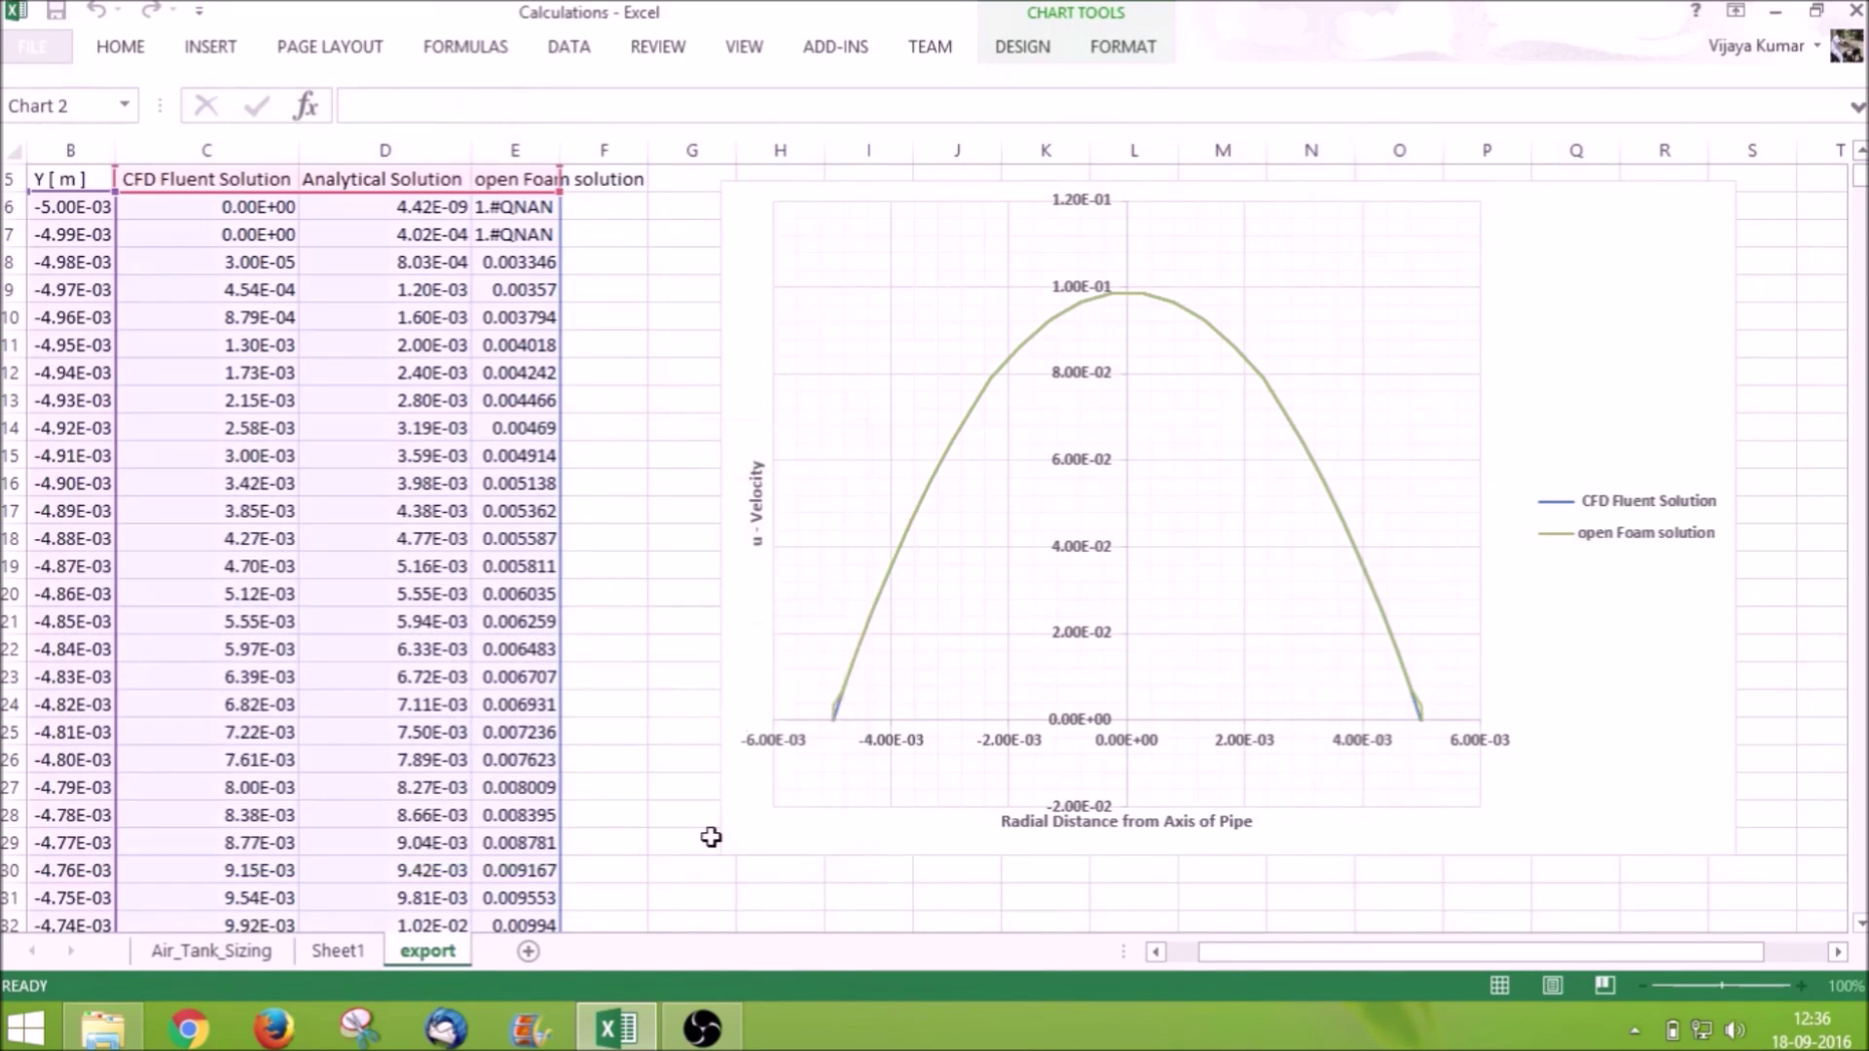
{"action": "scroll", "coordinate": [1139, 551], "scroll_direction": "up", "scroll_amount": 2}
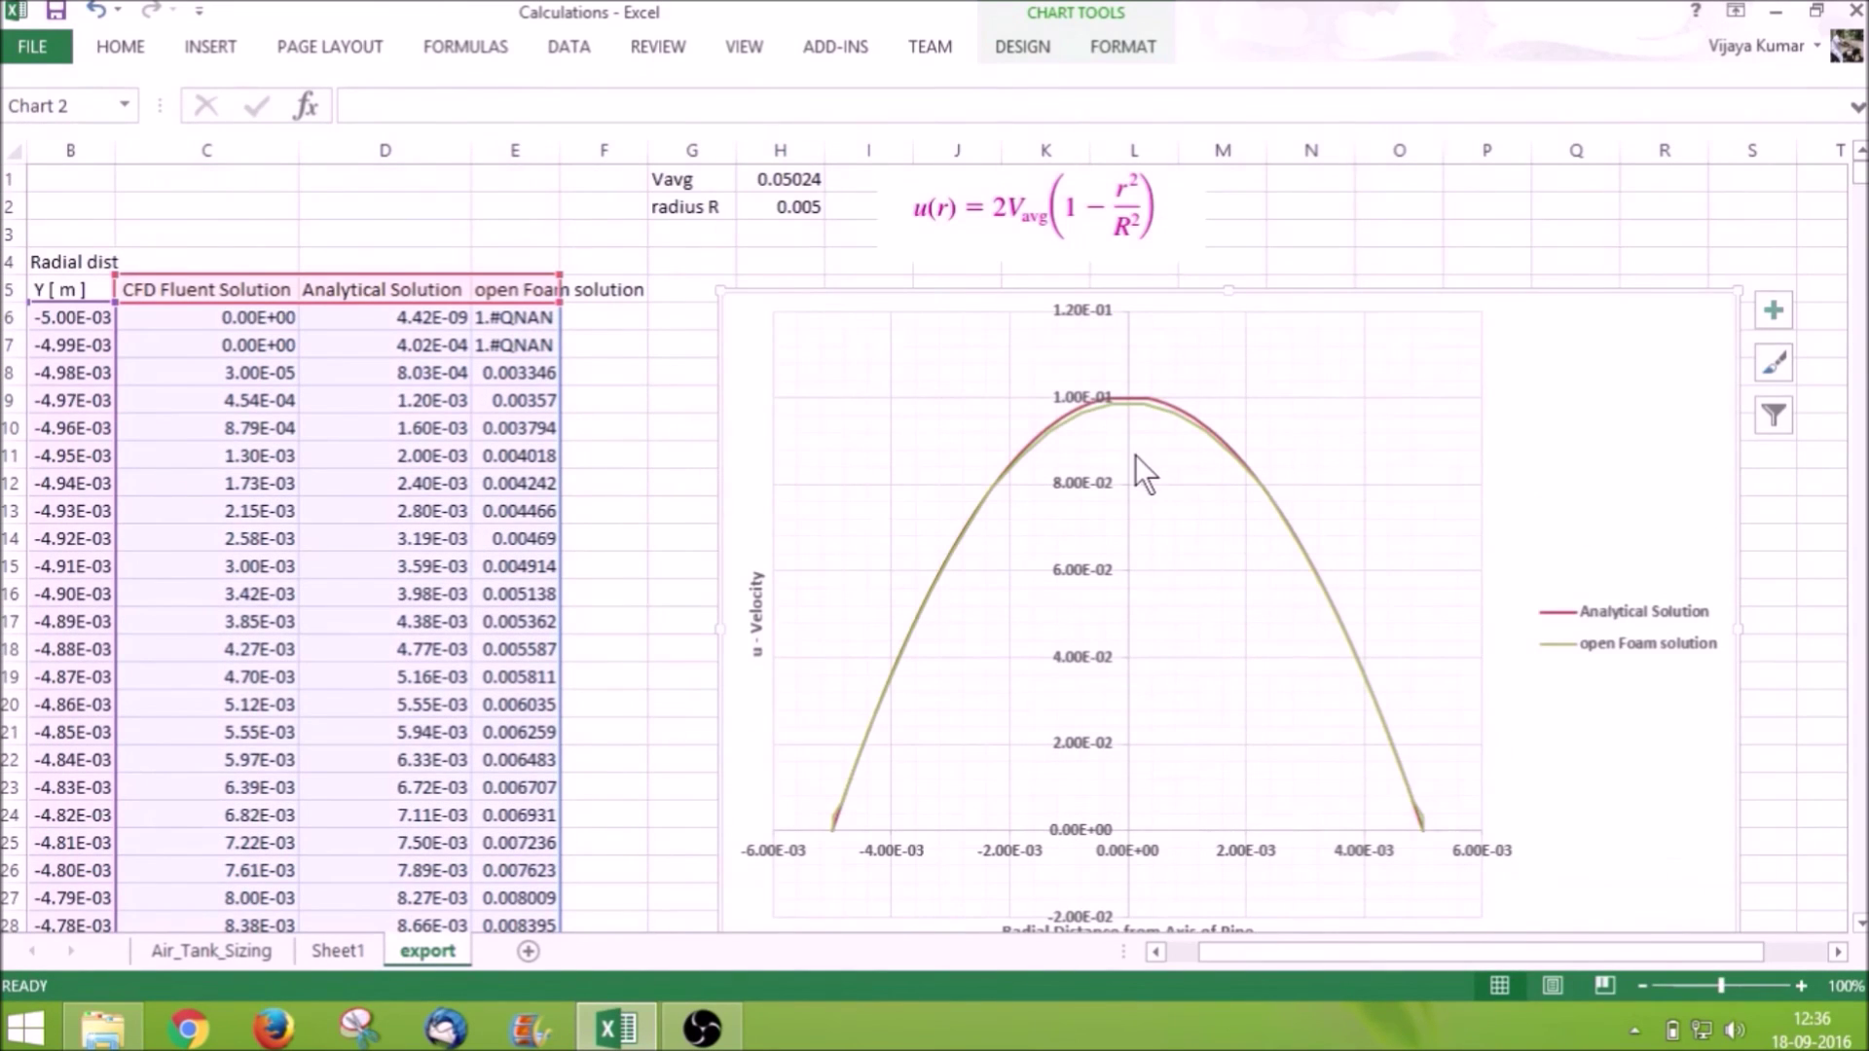
{"action": "scroll", "coordinate": [1158, 438], "scroll_direction": "up", "scroll_amount": 2, "text": "ctrl"}
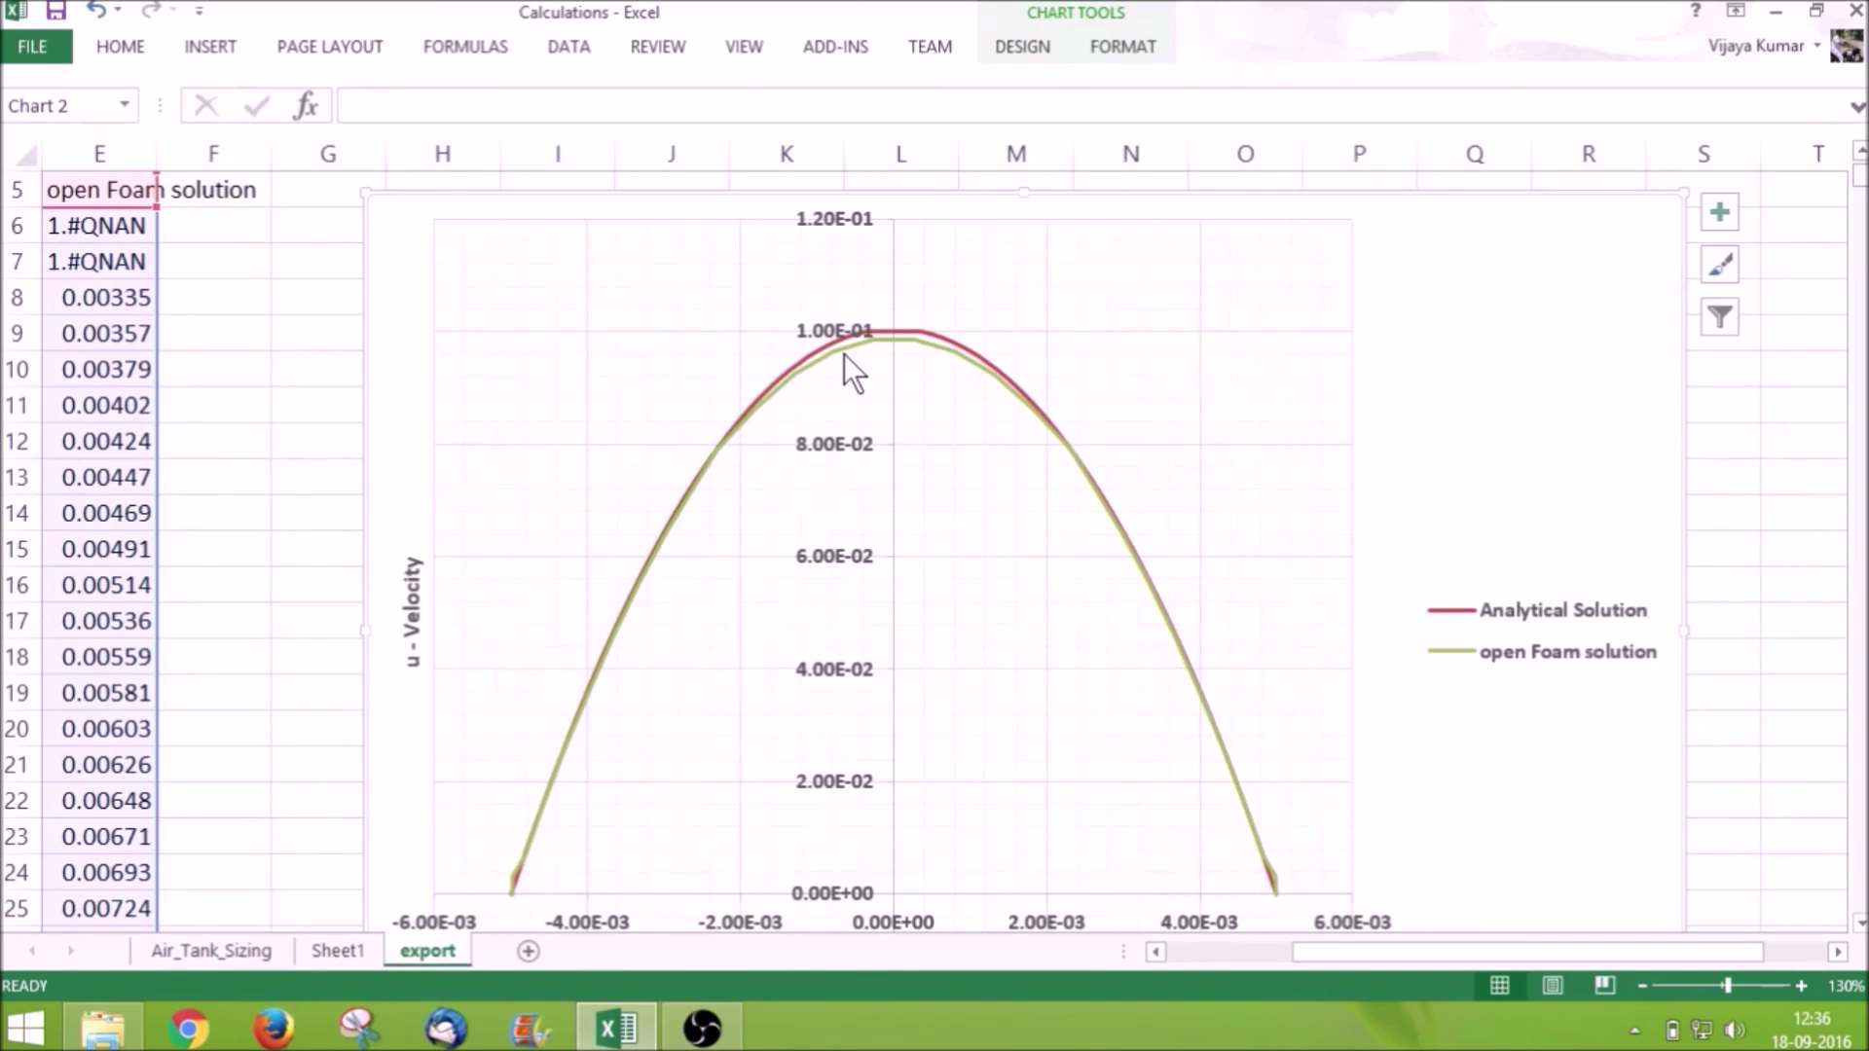
{"action": "right_click", "coordinate": [1453, 493]}
- In Select Data, uncheck Analytical Solution, recheck CFD Fluent Solution, then zoom out to 115%
{"action": "left_click", "coordinate": [1538, 701]}
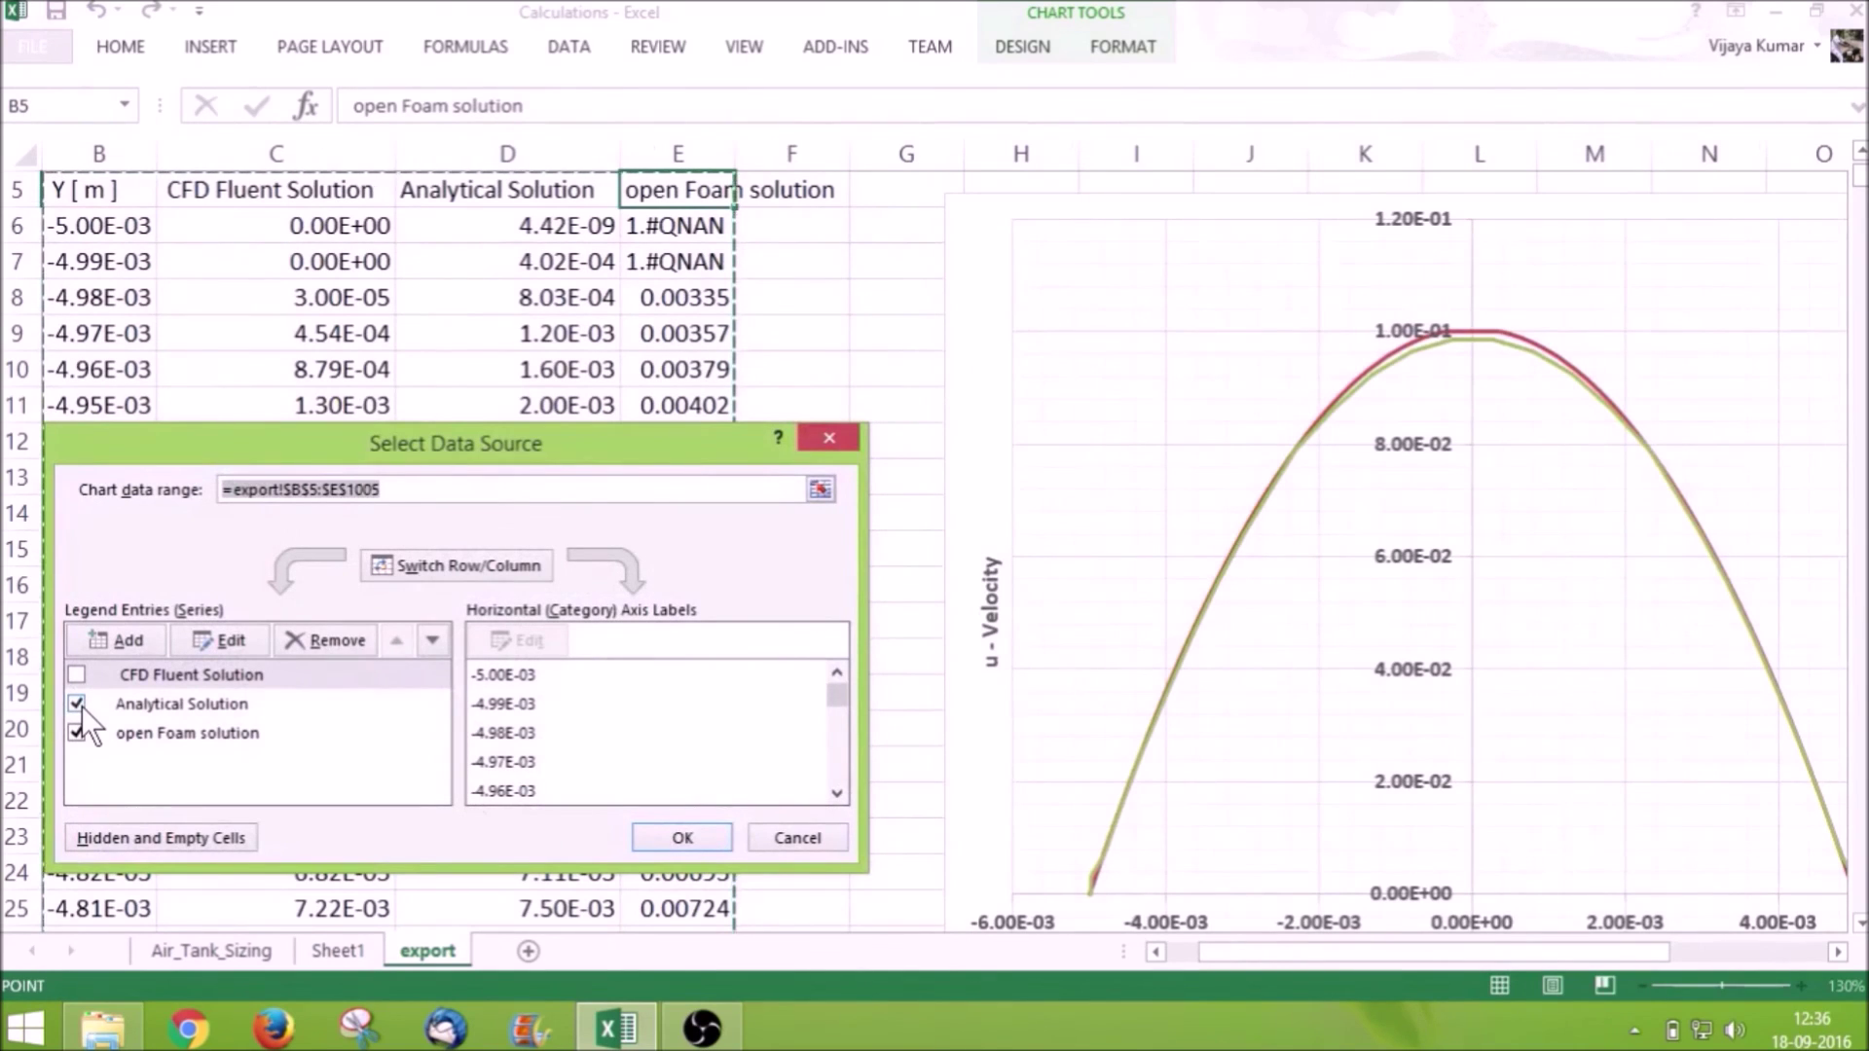
{"action": "left_click", "coordinate": [78, 704]}
{"action": "left_click", "coordinate": [77, 674]}
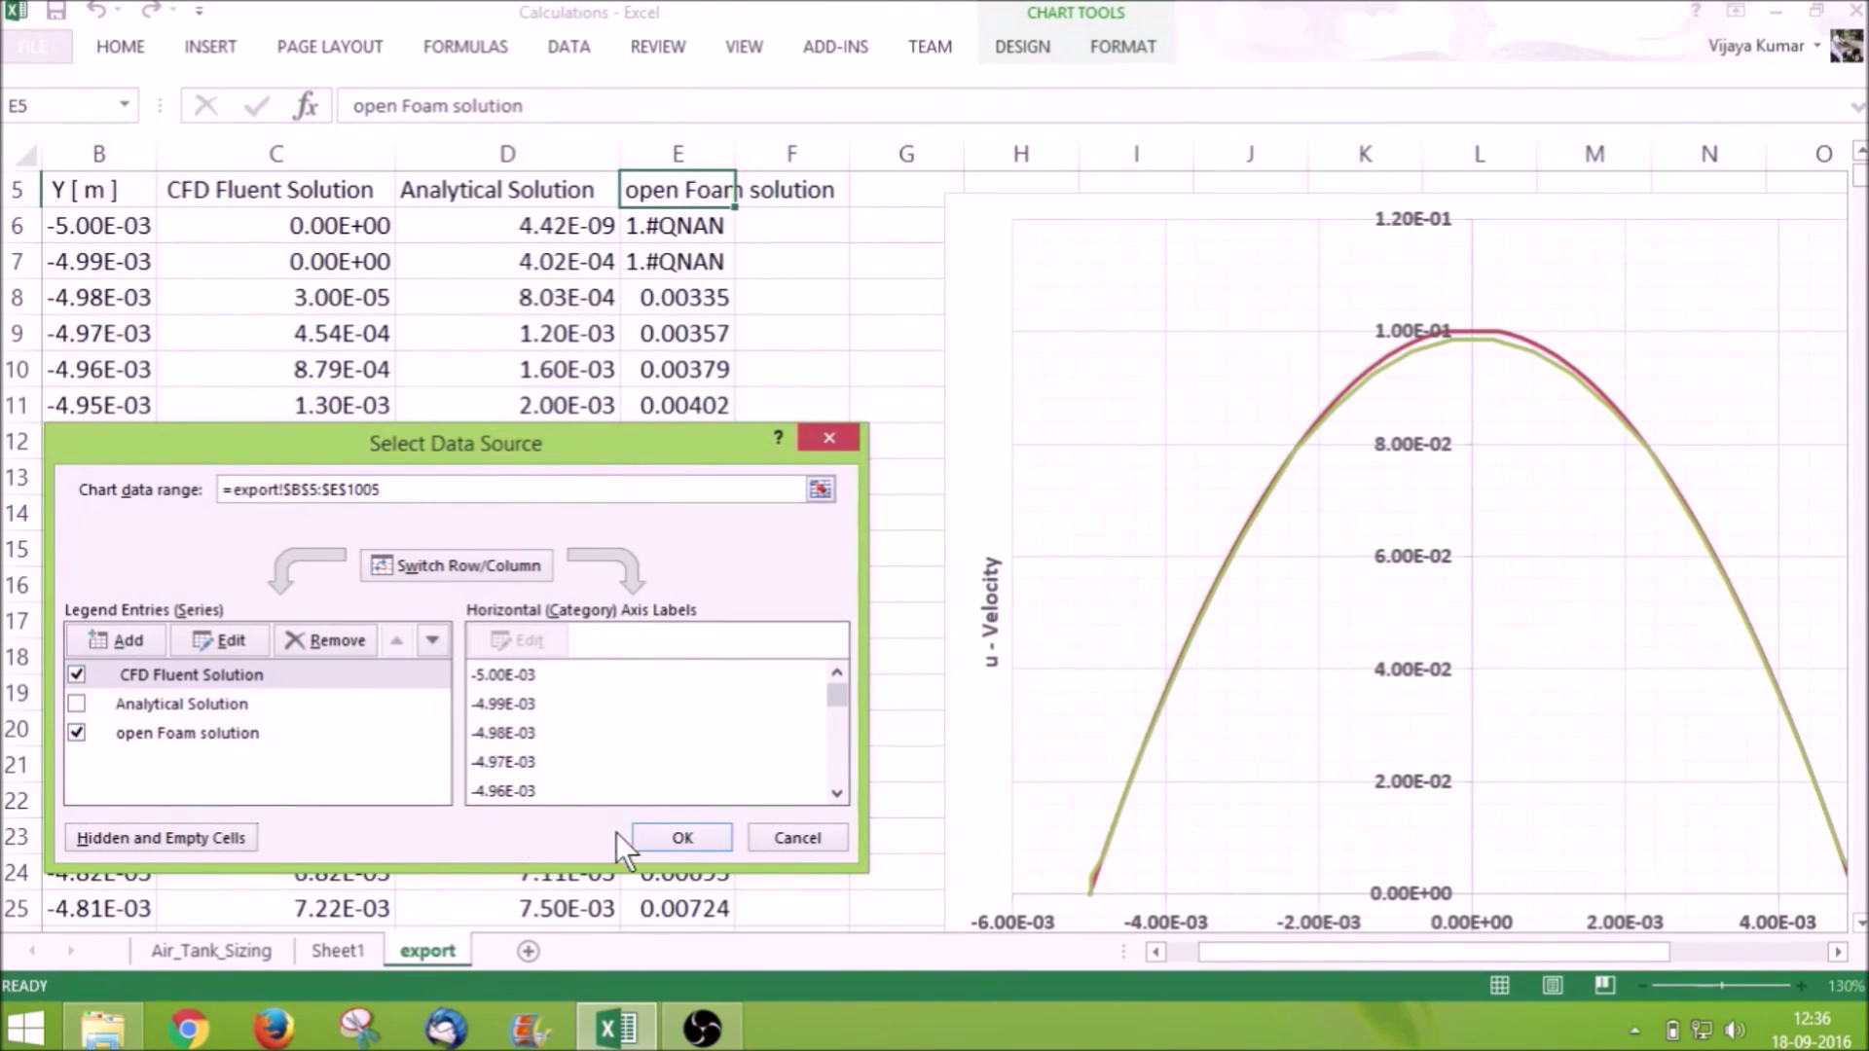
{"action": "left_click", "coordinate": [680, 835]}
{"action": "scroll", "coordinate": [1197, 571], "scroll_direction": "down", "scroll_amount": 1, "text": "ctrl"}
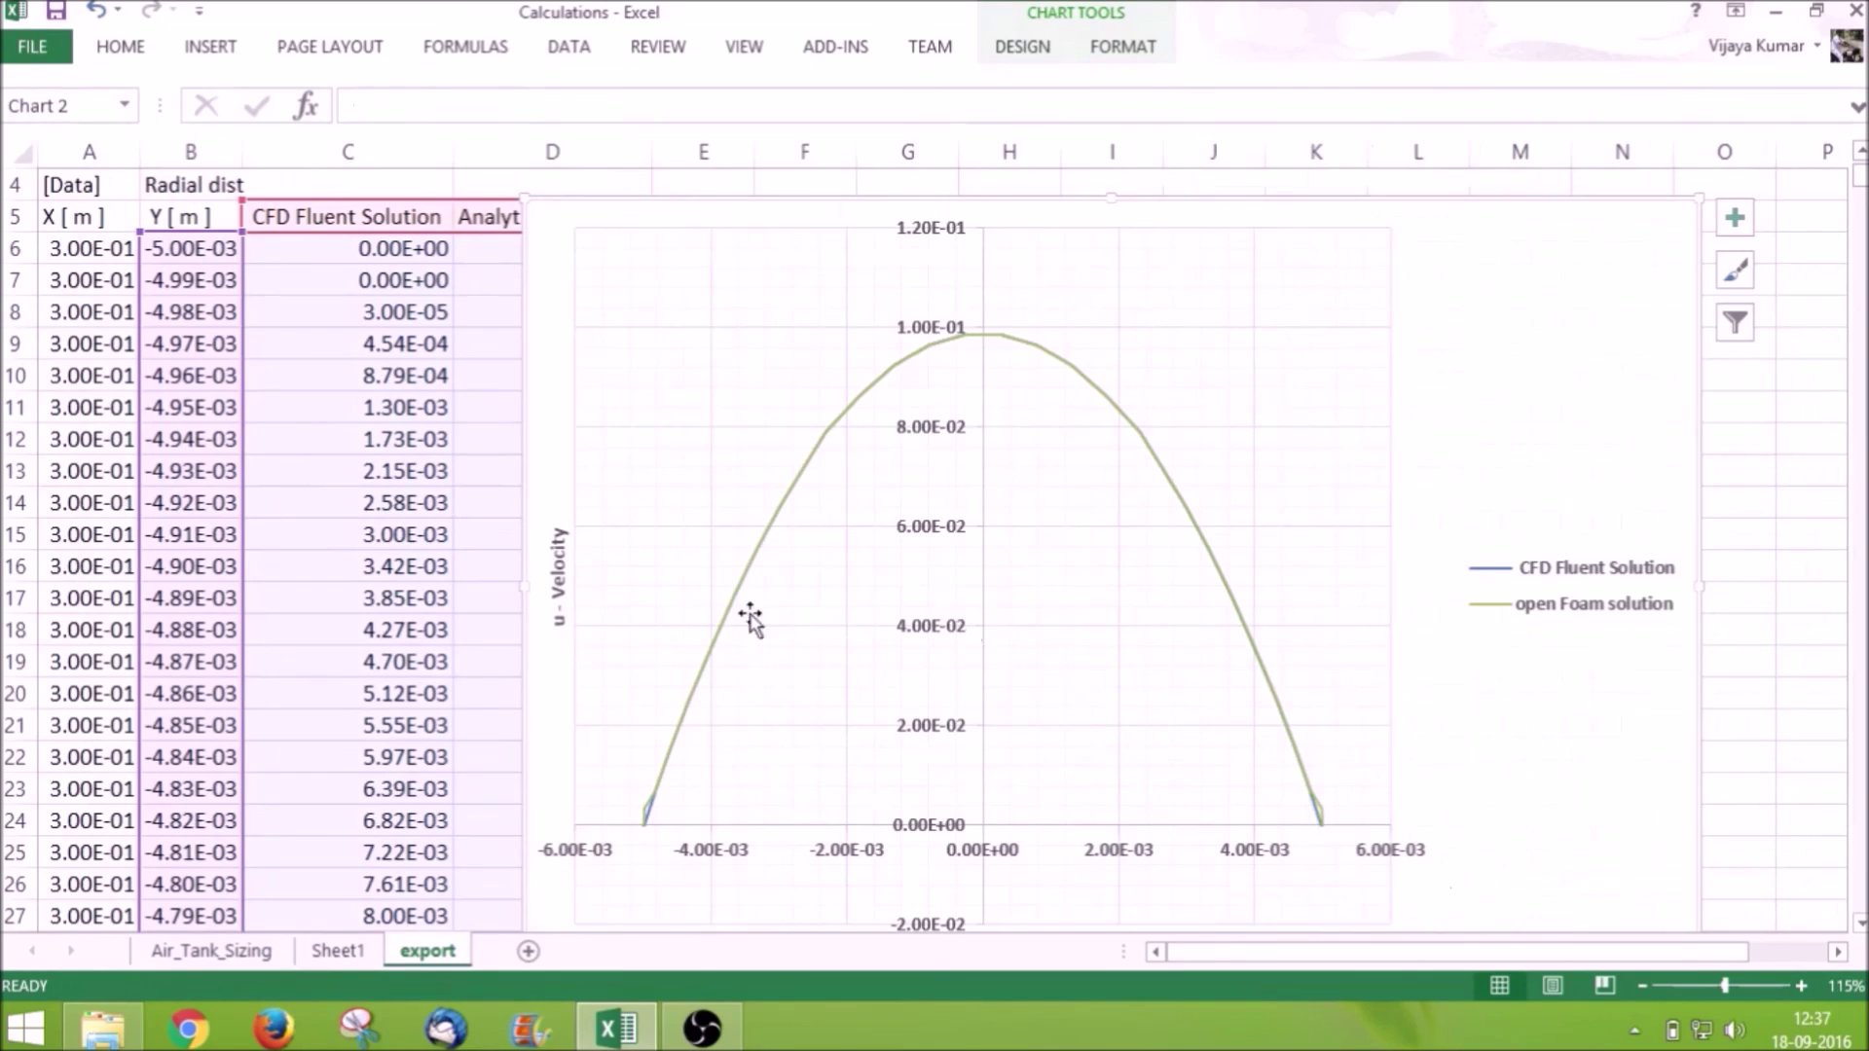